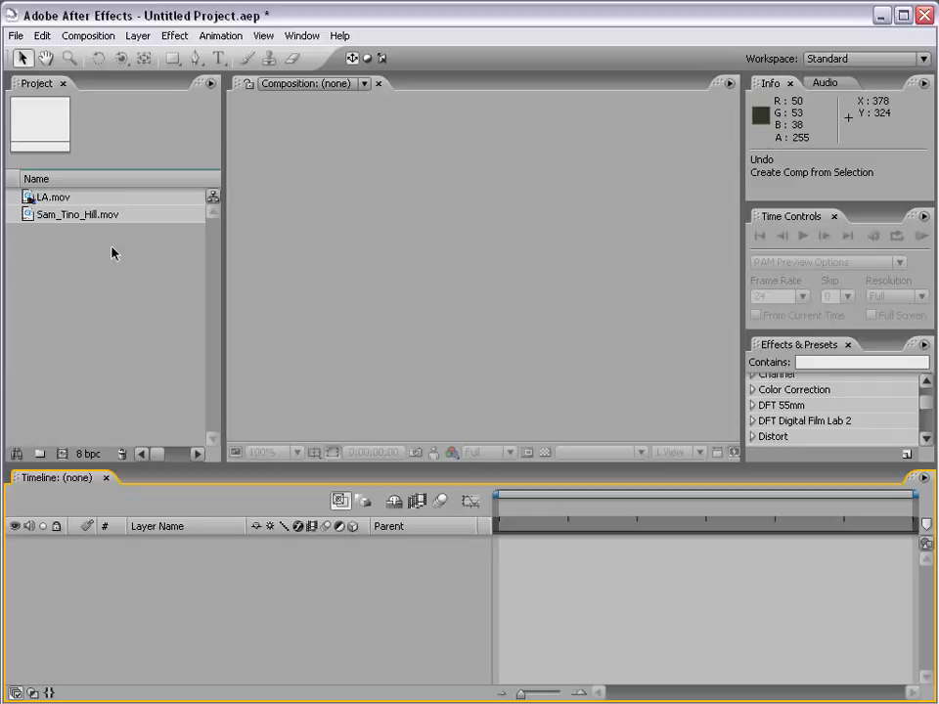
- Create a new composition from the LA.mov footage
{"action": "left_click", "coordinate": [35, 197]}
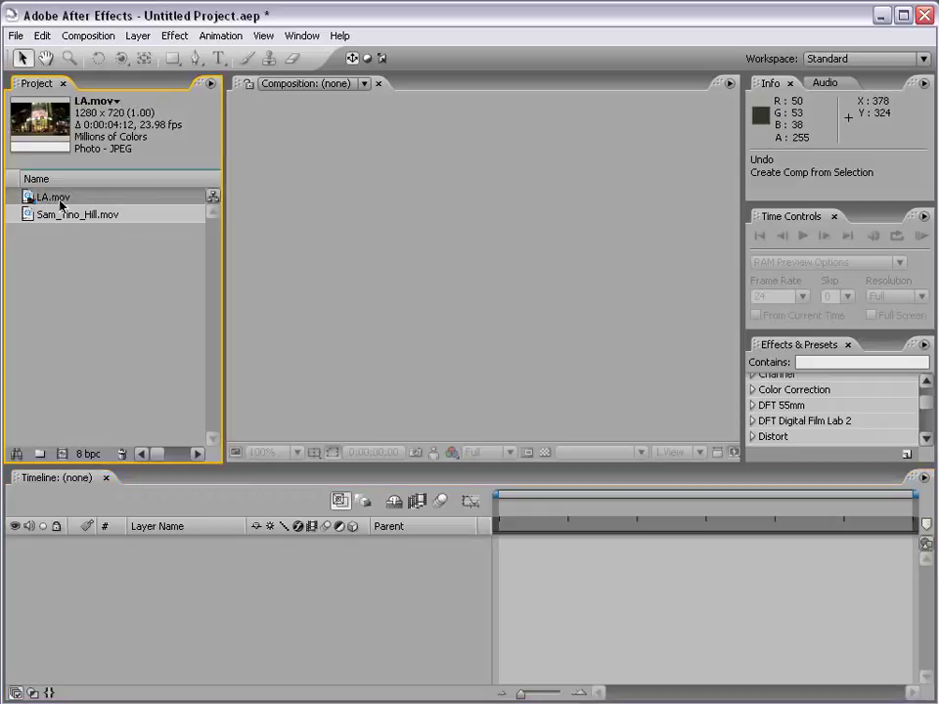
{"action": "left_click_drag", "start_coordinate": [29, 201], "coordinate": [65, 460]}
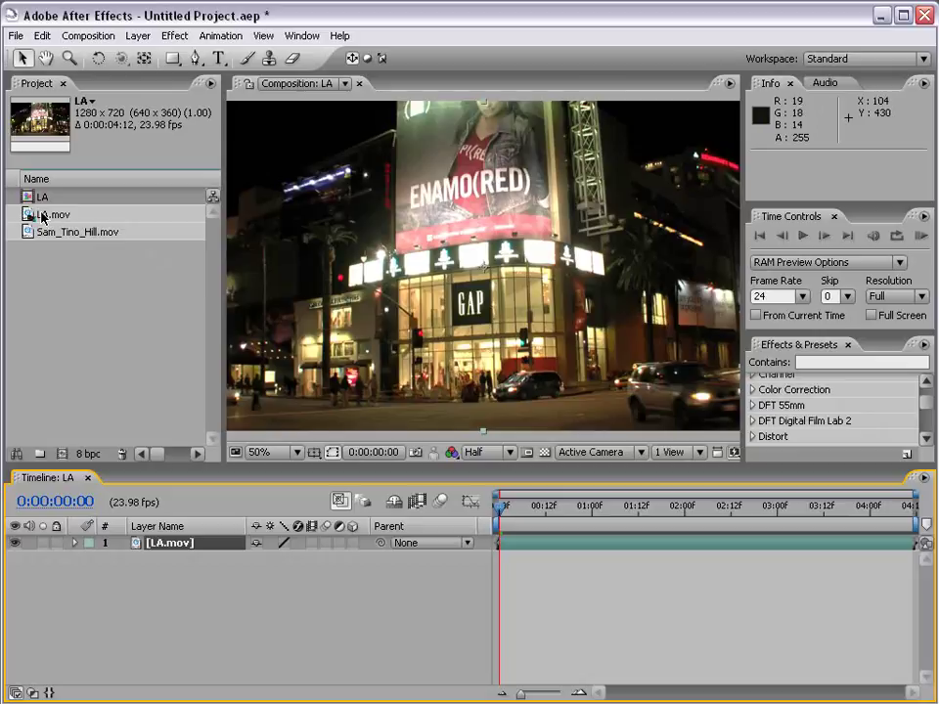
- Find the usable portion of the LA clip and set the work area to start at 0:00:01:17
{"action": "left_click", "coordinate": [656, 508]}
{"action": "left_click_drag", "start_coordinate": [656, 508], "coordinate": [689, 507]}
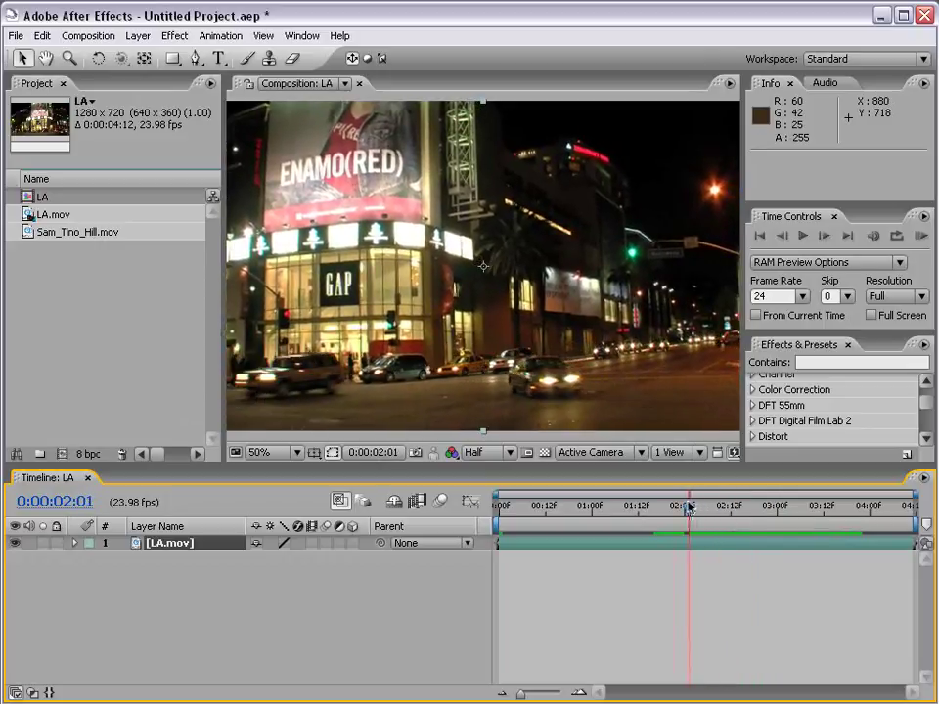
{"action": "left_click_drag", "start_coordinate": [689, 507], "coordinate": [655, 509]}
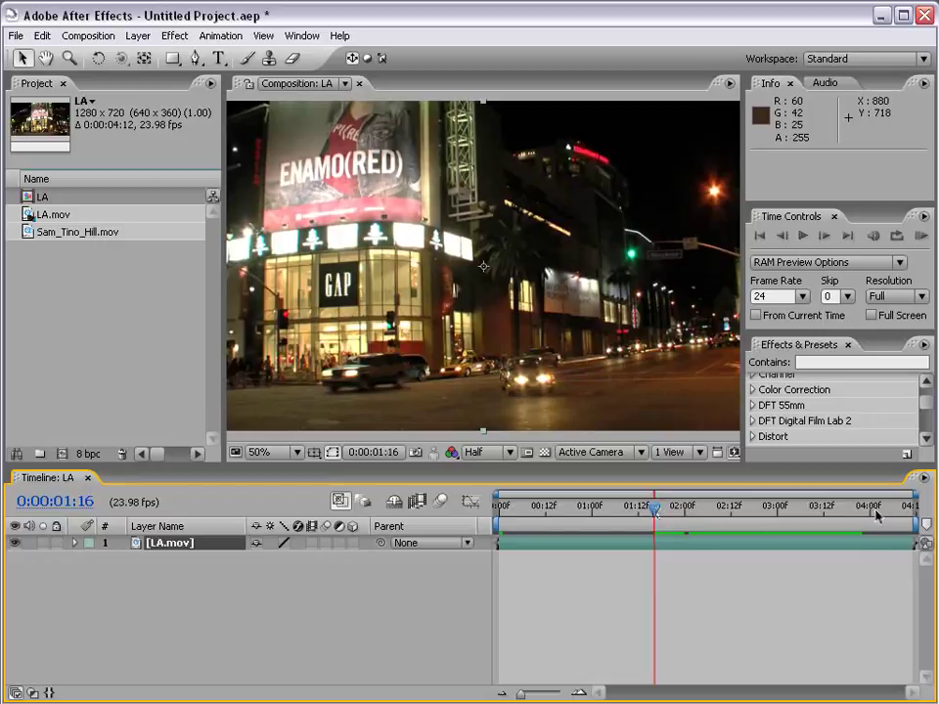
{"action": "left_click", "coordinate": [870, 508]}
{"action": "left_click_drag", "start_coordinate": [872, 516], "coordinate": [659, 521]}
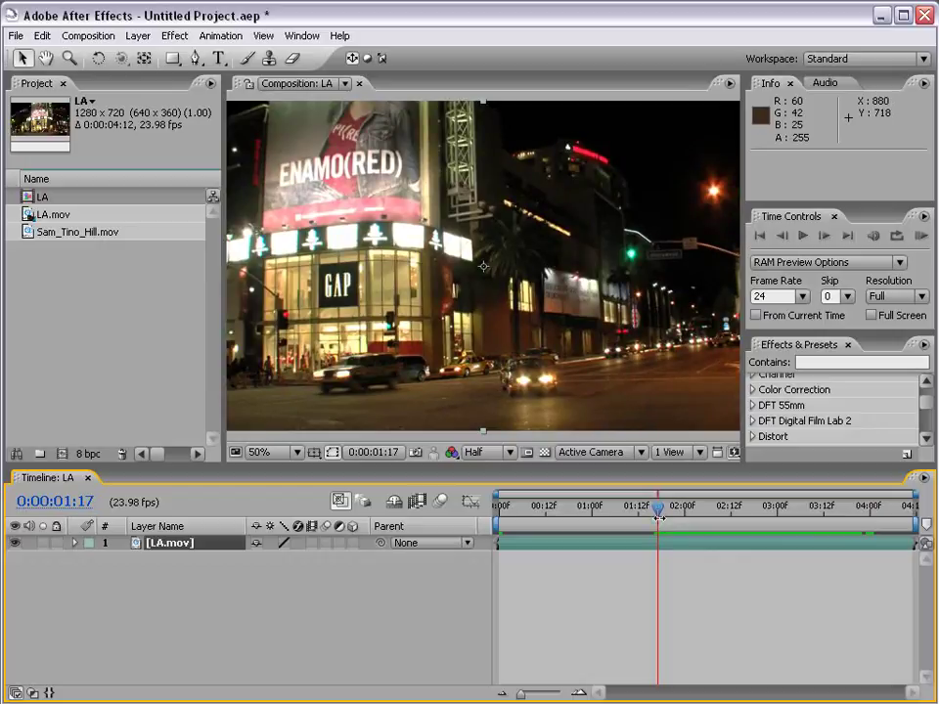
{"action": "key", "text": "b"}
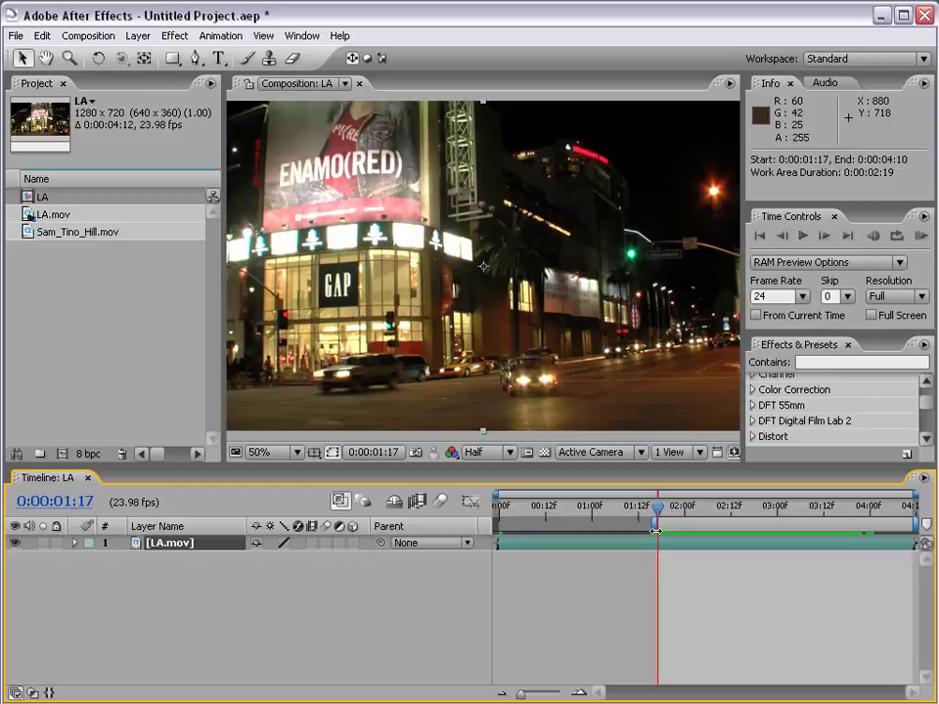
- Set the work area to end at 0:00:04:01 and trim the composition to the work area
{"action": "left_click_drag", "start_coordinate": [655, 525], "coordinate": [871, 529]}
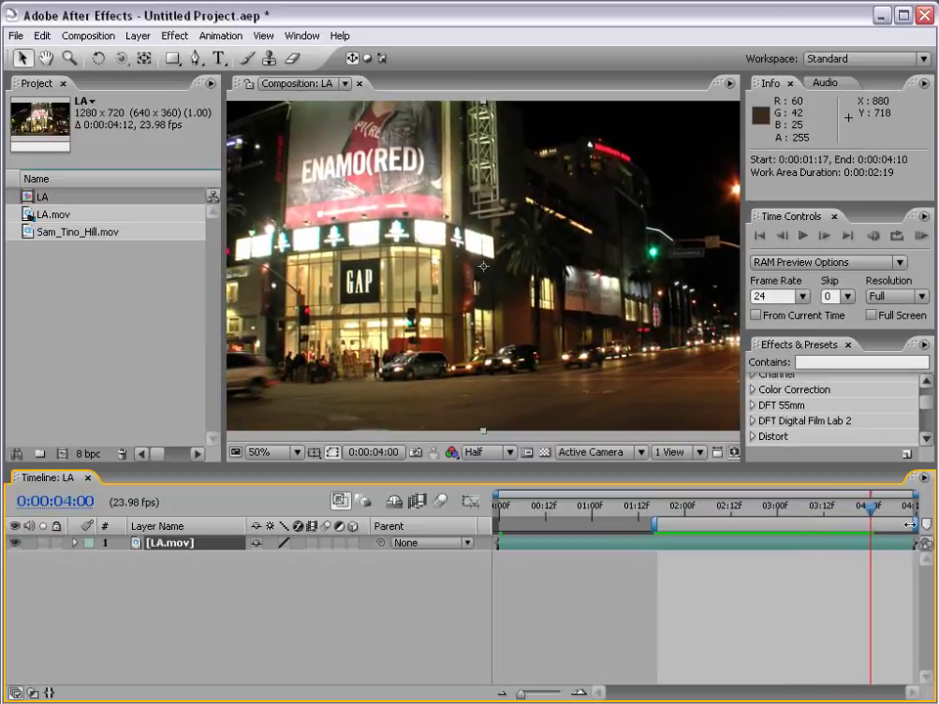
{"action": "left_click_drag", "start_coordinate": [910, 525], "coordinate": [879, 528]}
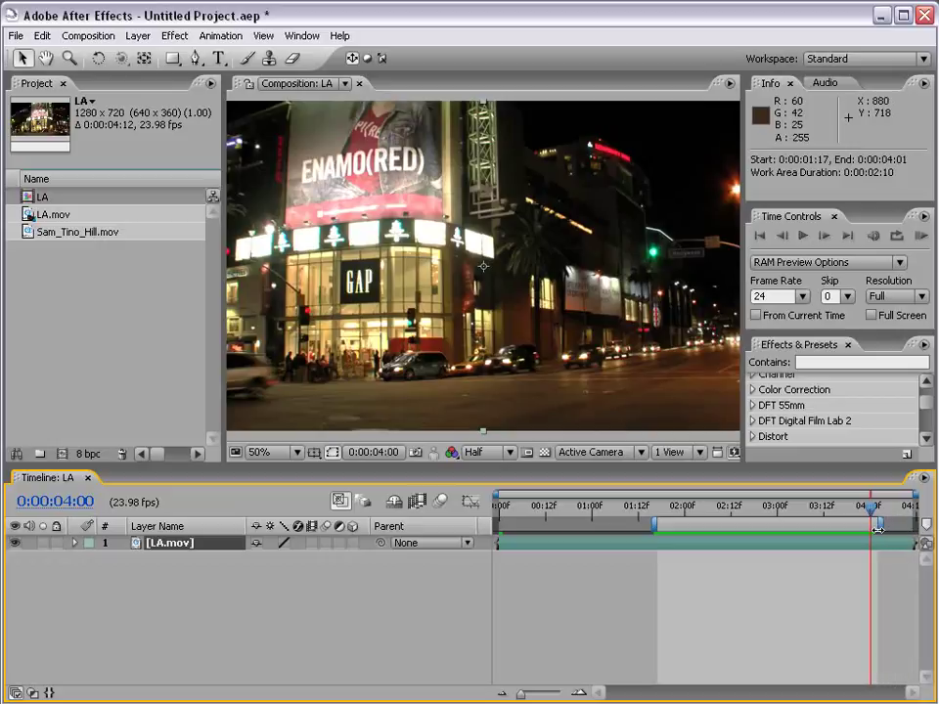
{"action": "right_click", "coordinate": [682, 530]}
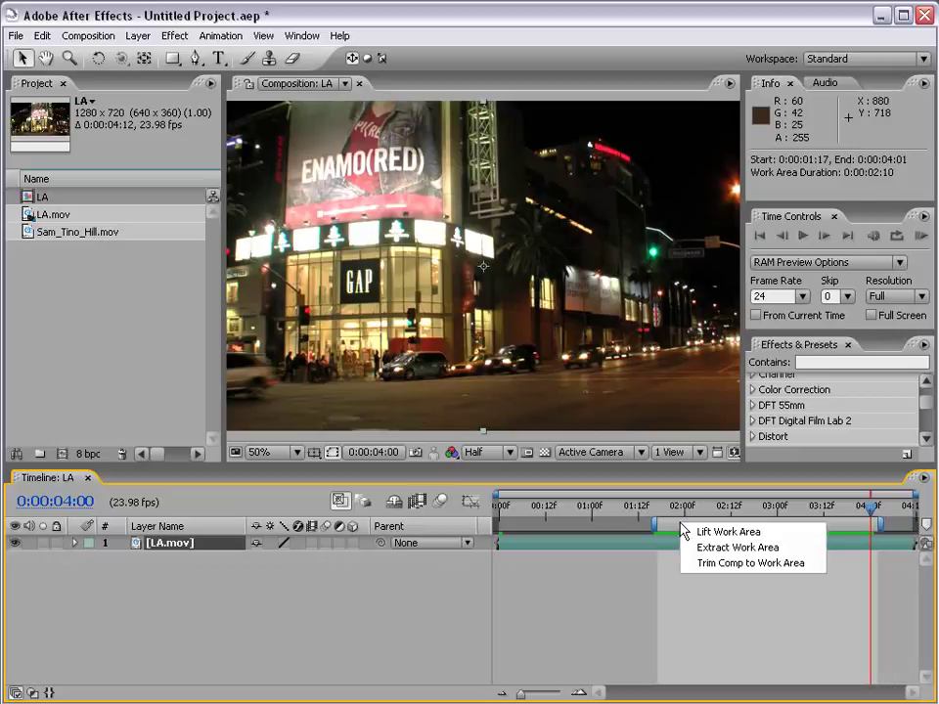
{"action": "left_click", "coordinate": [778, 564]}
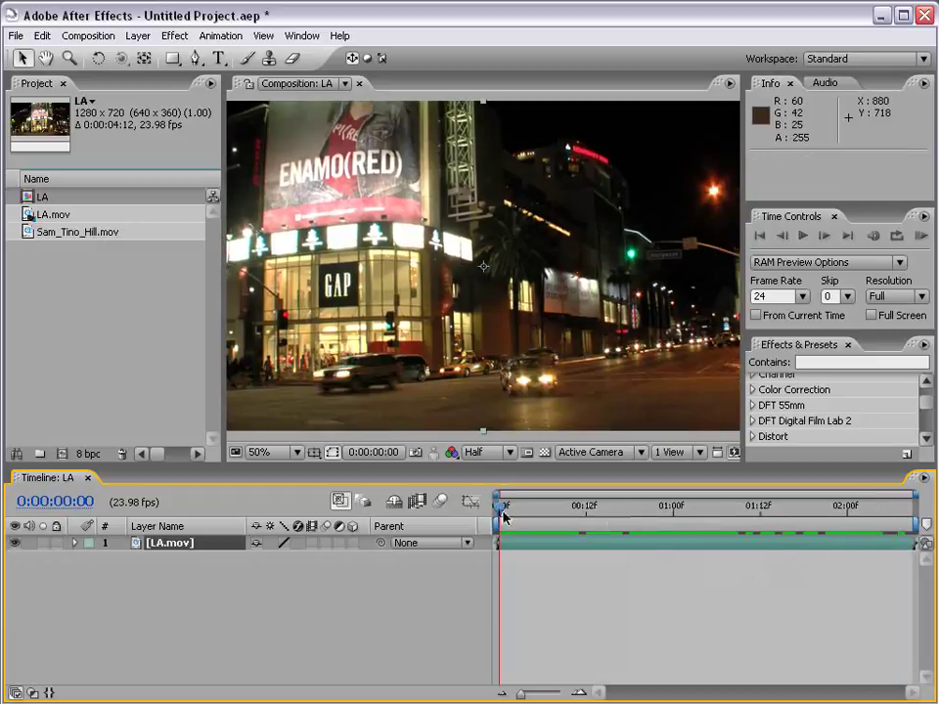
- Open the trimmed LA.mov layer in its own viewer and compare its playback with the composition view
{"action": "left_click_drag", "start_coordinate": [503, 509], "coordinate": [489, 541]}
{"action": "double_click", "coordinate": [515, 545]}
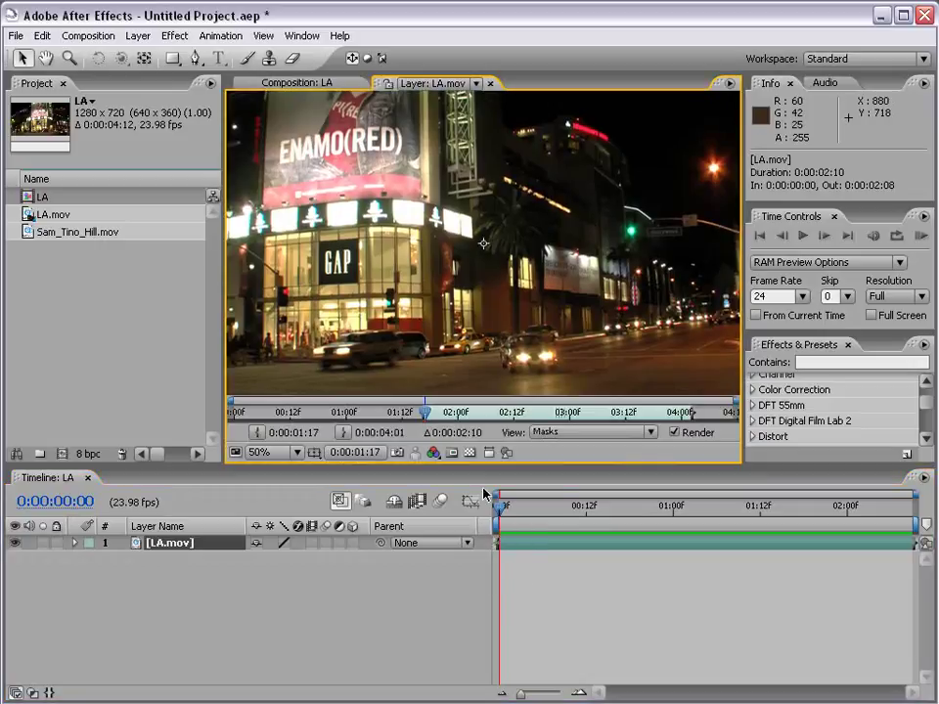
{"action": "left_click", "coordinate": [291, 84]}
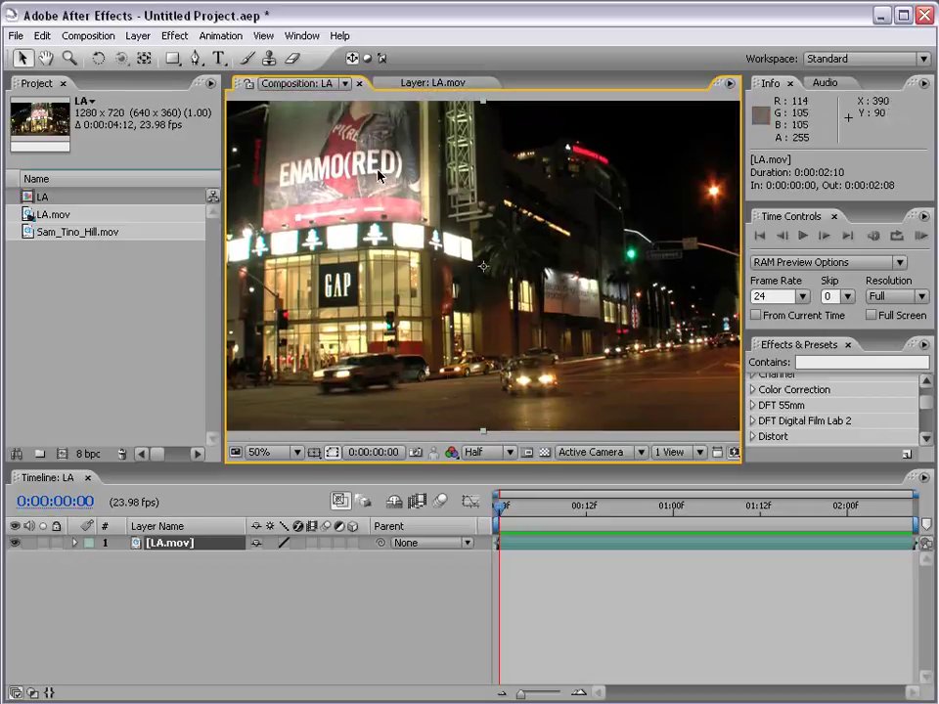
{"action": "left_click", "coordinate": [423, 84]}
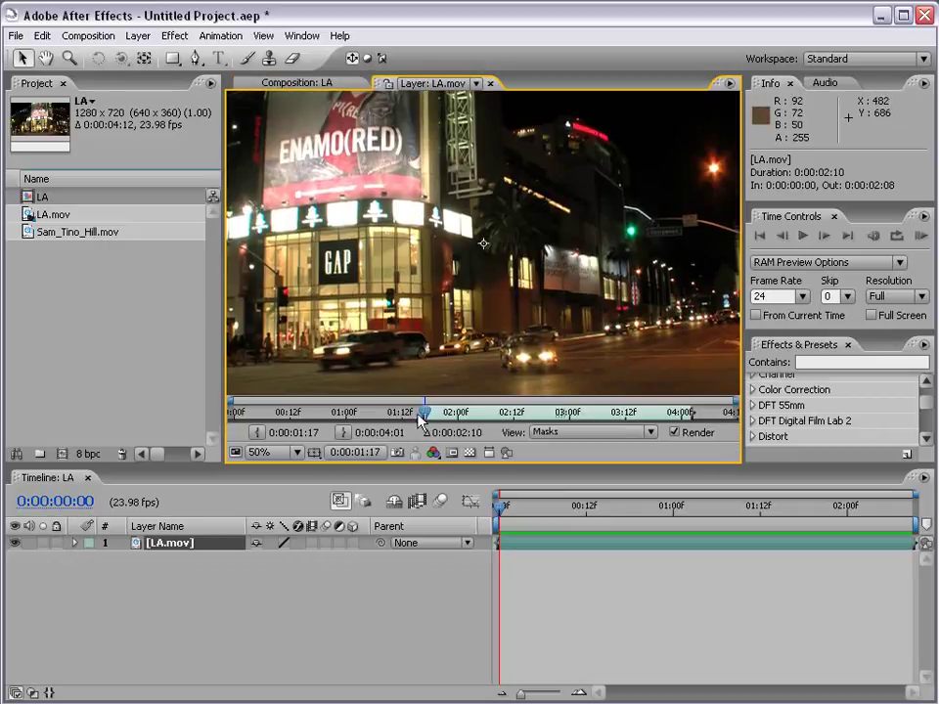
{"action": "key", "text": "space"}
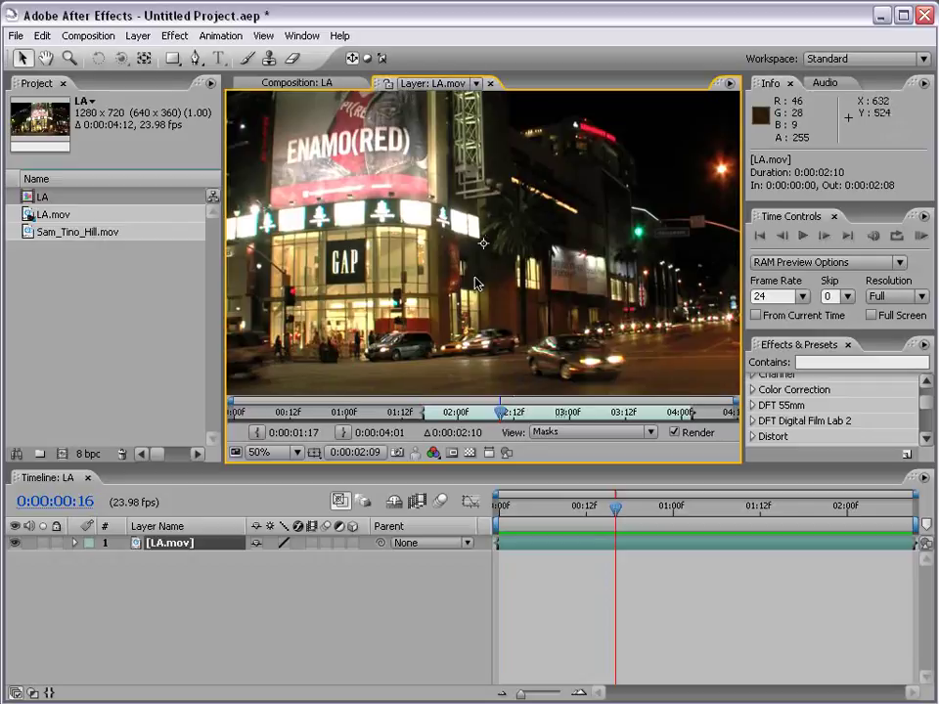
{"action": "left_click", "coordinate": [299, 84]}
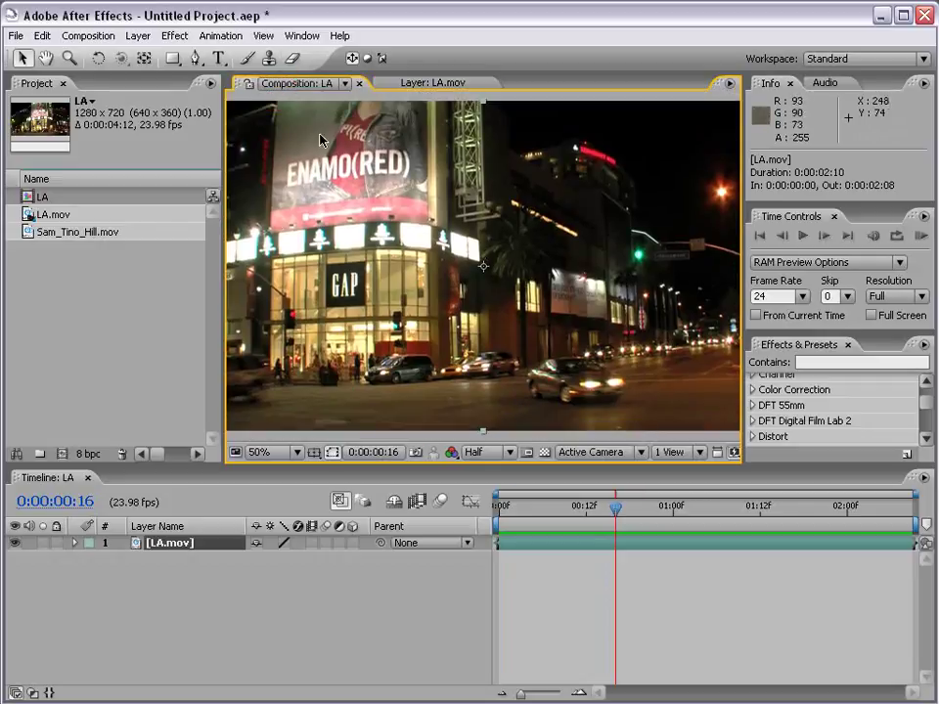
- Reopen the LA.mov layer viewer, show the Tracker Controls, and shrink the project area to widen the viewer
{"action": "double_click", "coordinate": [523, 547]}
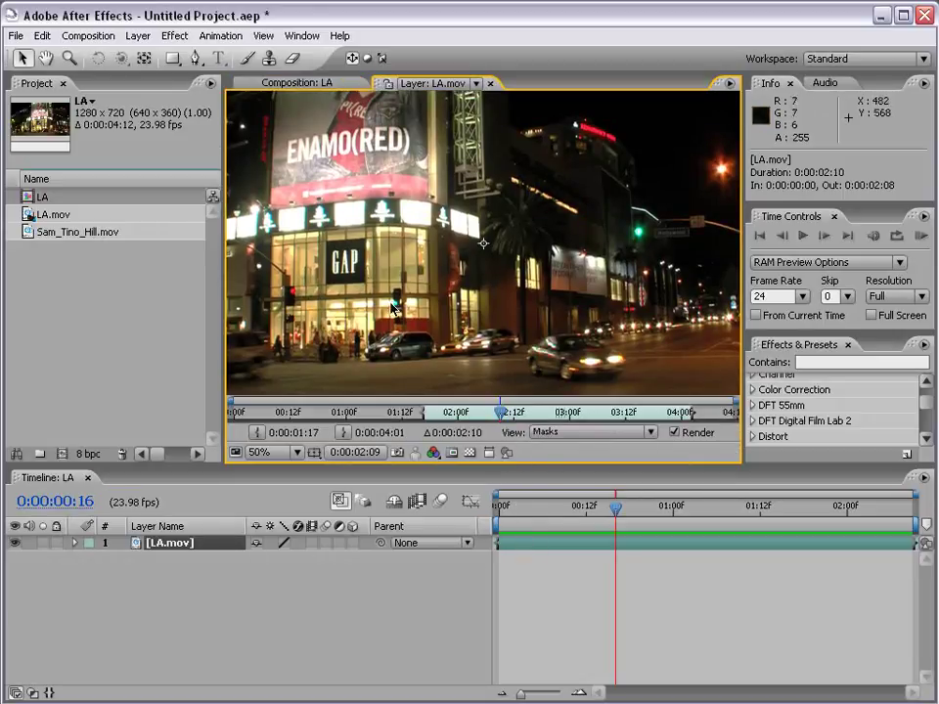
{"action": "left_click", "coordinate": [302, 36]}
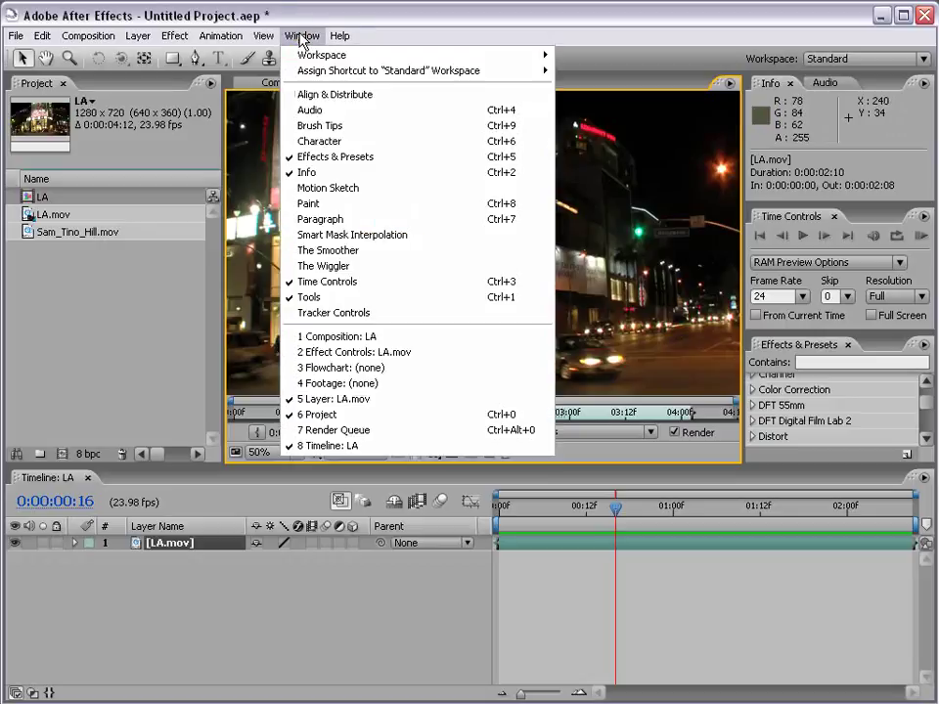
{"action": "left_click", "coordinate": [384, 313]}
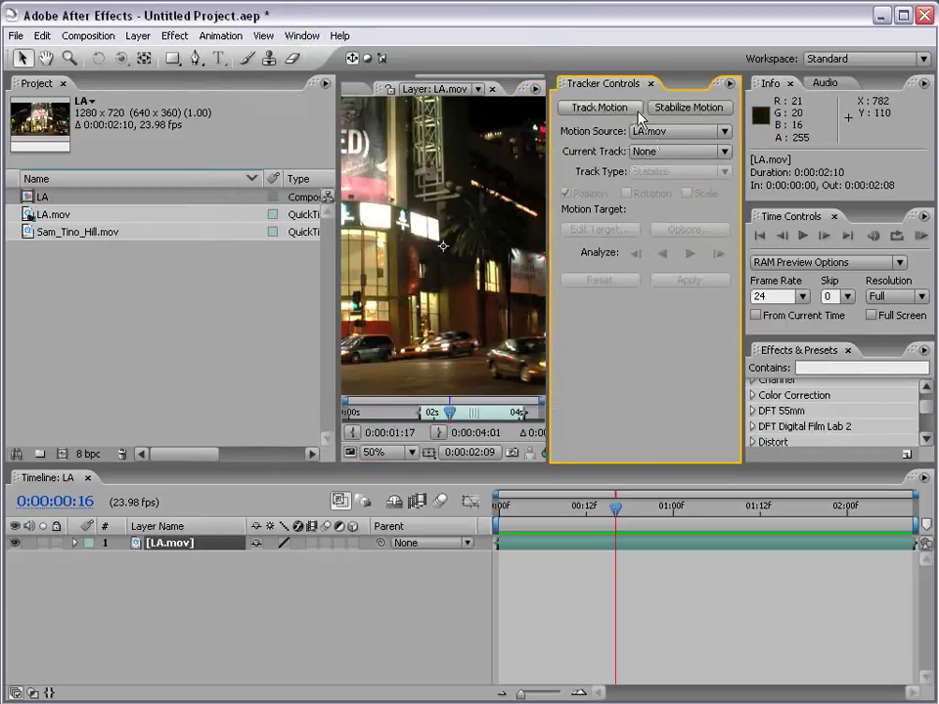
{"action": "left_click_drag", "start_coordinate": [336, 264], "coordinate": [98, 265]}
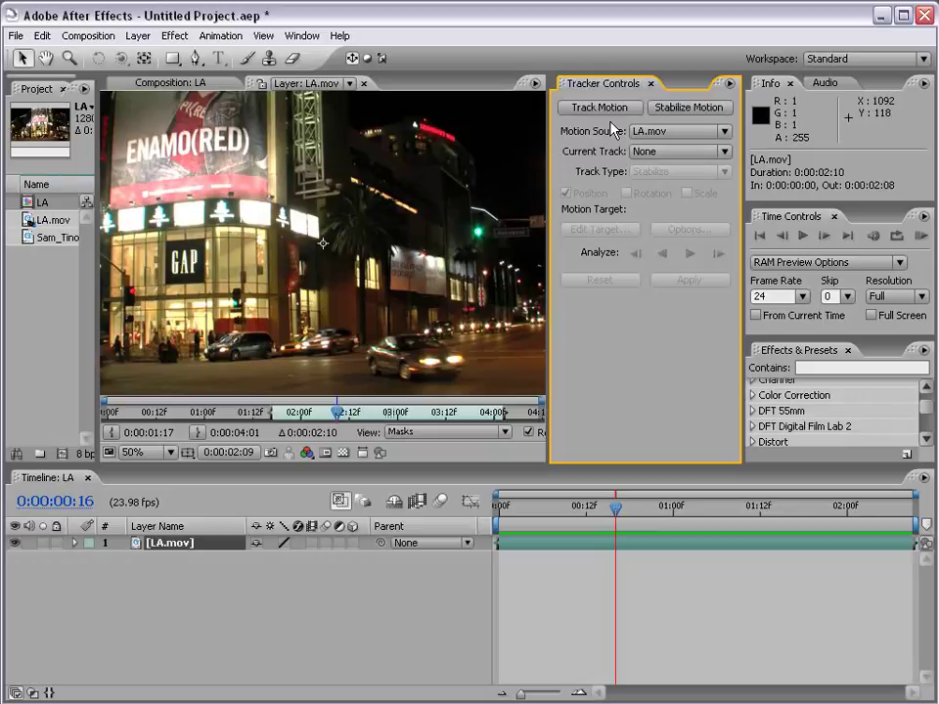
{"action": "key", "text": "grave"}
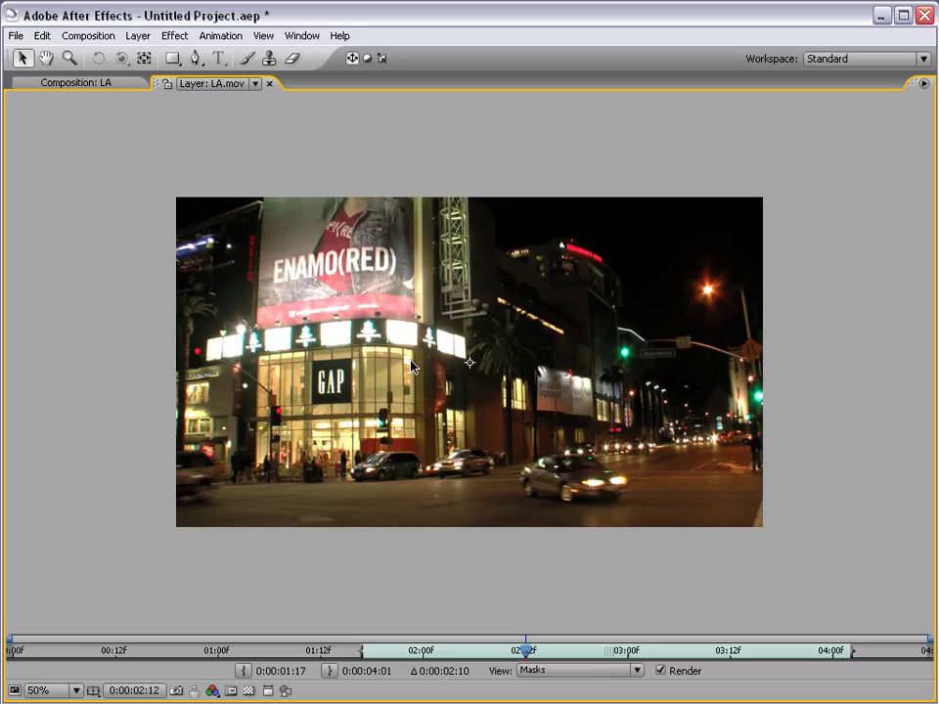
{"action": "key", "text": "grave"}
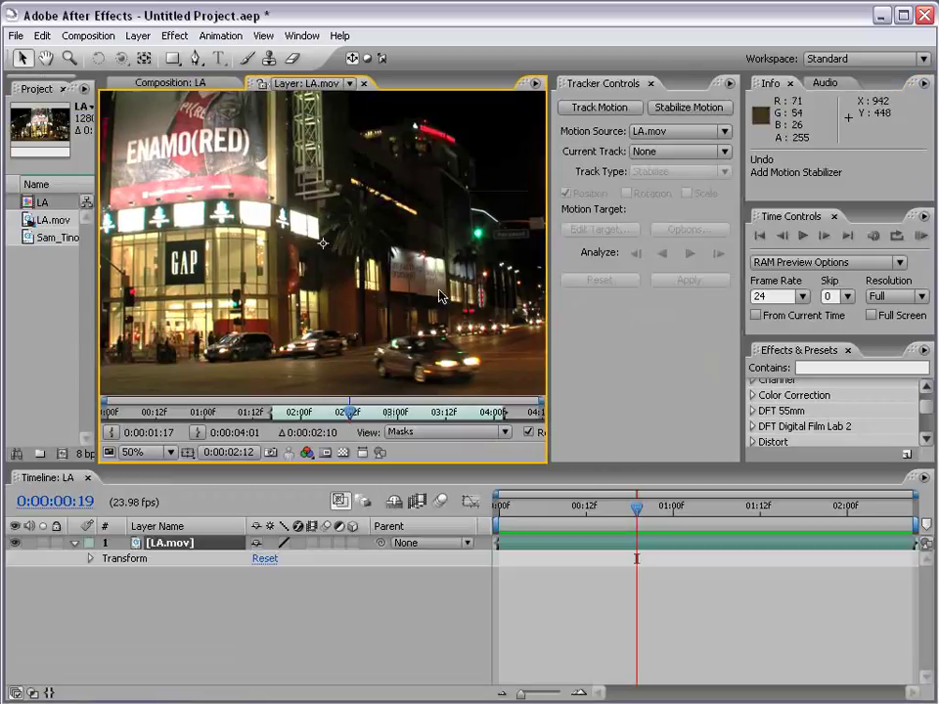
- Add a motion stabilizer to LA.mov and move Track Point 1 onto the dark area below the lit sign
{"action": "left_click", "coordinate": [692, 108]}
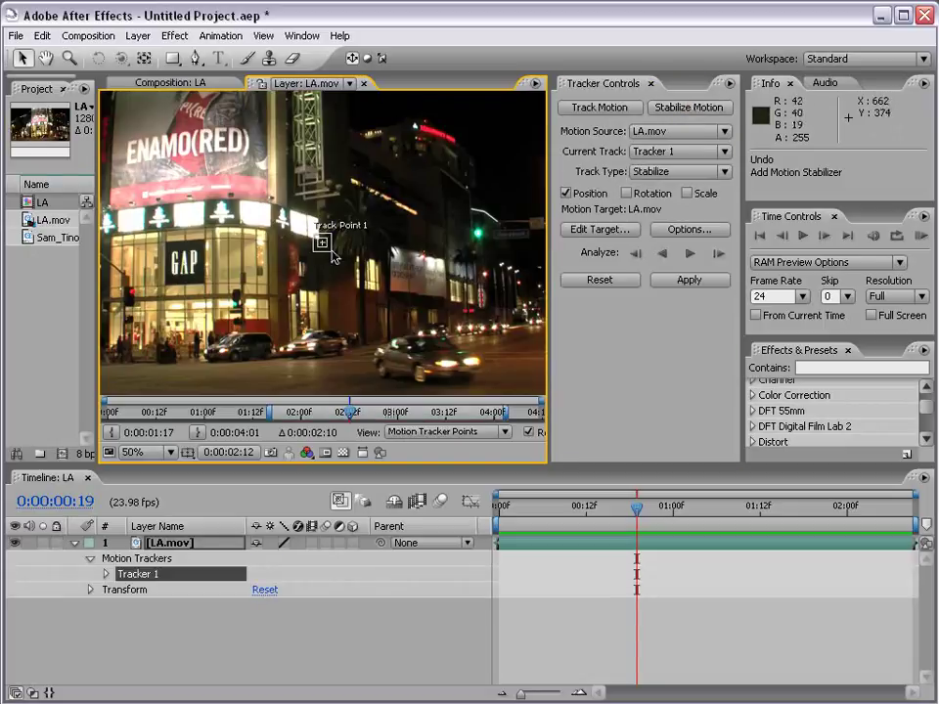
{"action": "scroll", "coordinate": [328, 247], "scroll_direction": "up", "scroll_amount": 1}
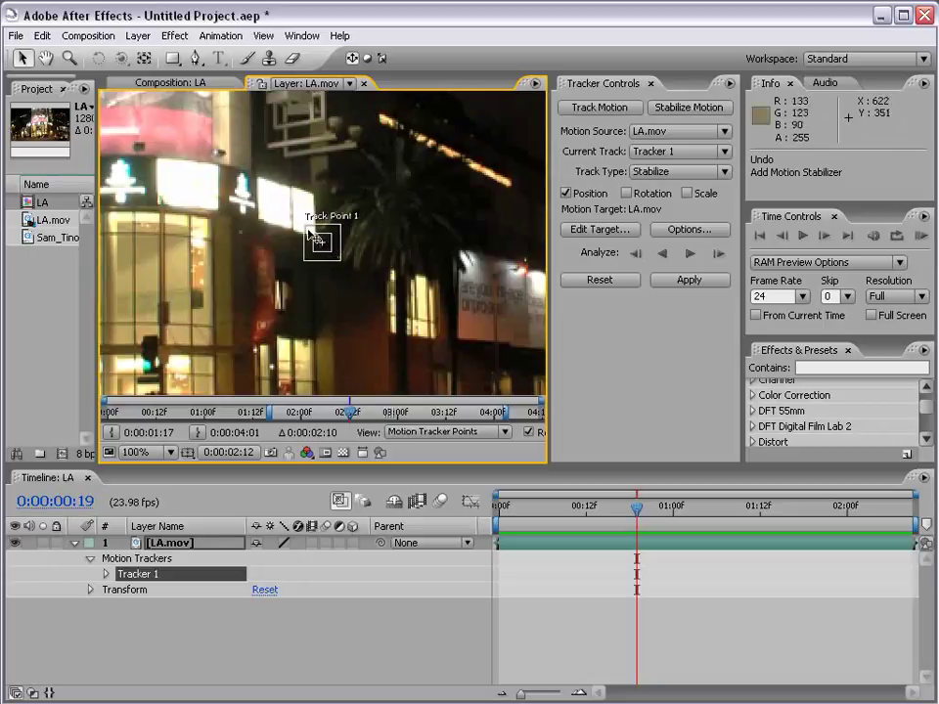
{"action": "scroll", "coordinate": [340, 264], "scroll_direction": "up", "scroll_amount": 1}
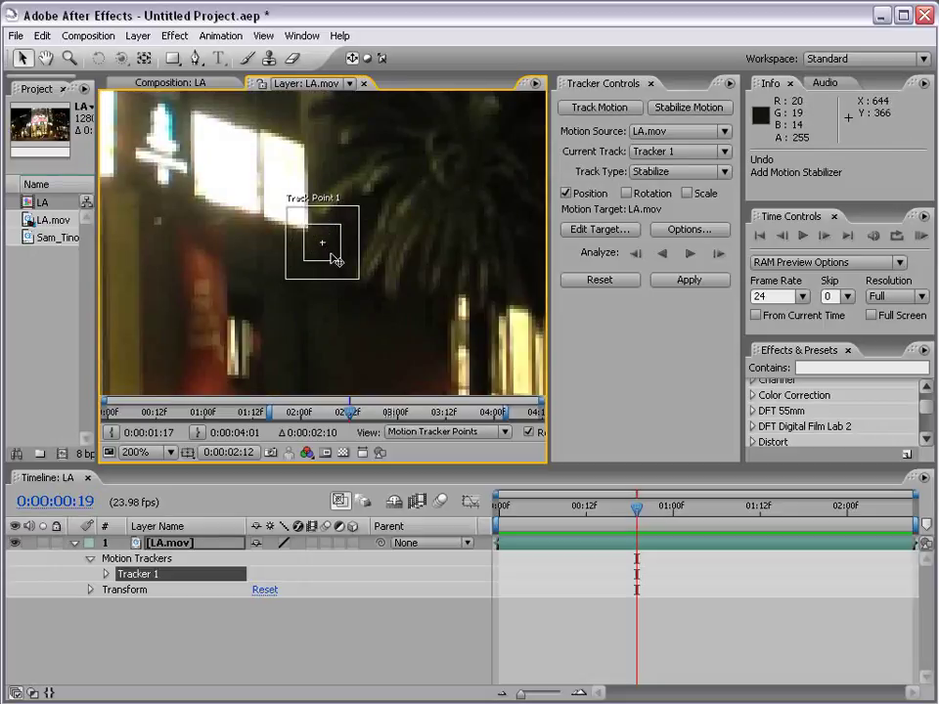
{"action": "left_click_drag", "start_coordinate": [334, 258], "coordinate": [331, 313]}
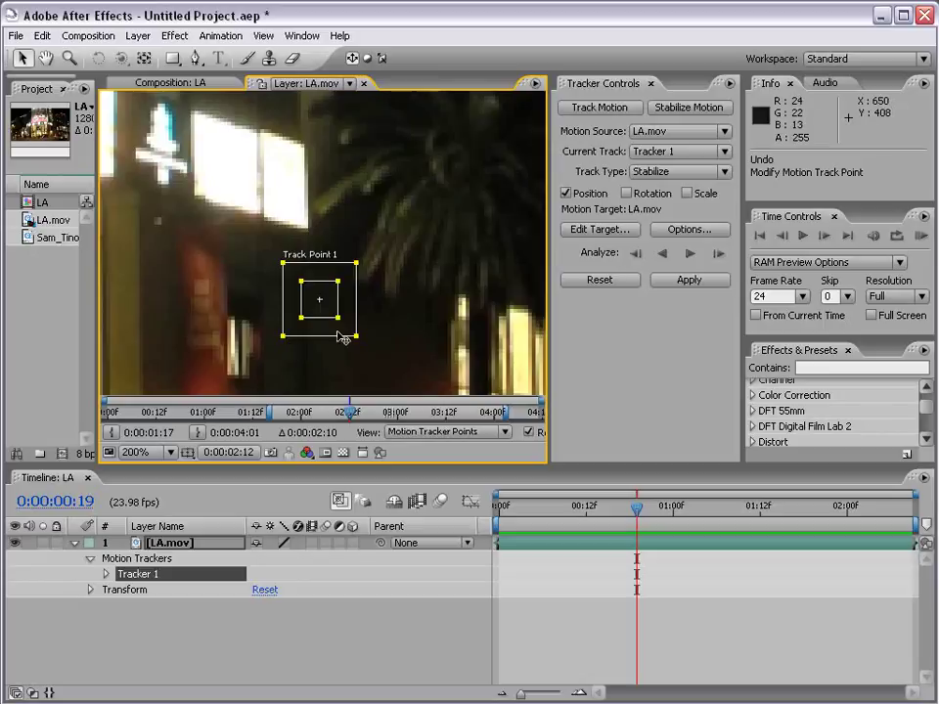
- Enlarge Track Point 1's outer search region to about three times the width of its inner feature region
{"action": "left_click_drag", "start_coordinate": [356, 336], "coordinate": [378, 350]}
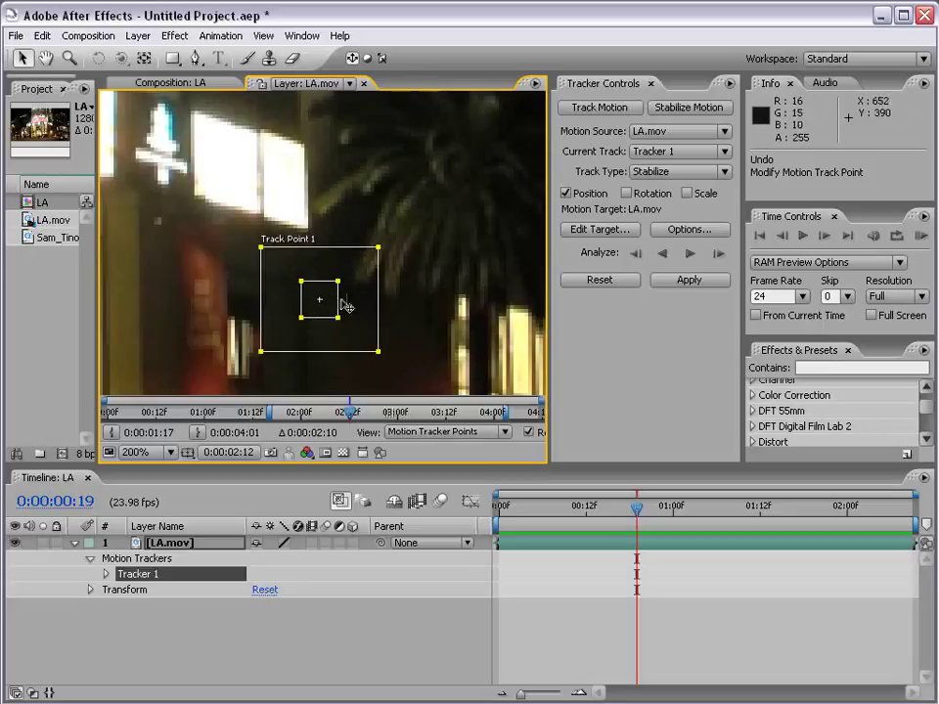
{"action": "left_click_drag", "start_coordinate": [380, 255], "coordinate": [432, 208]}
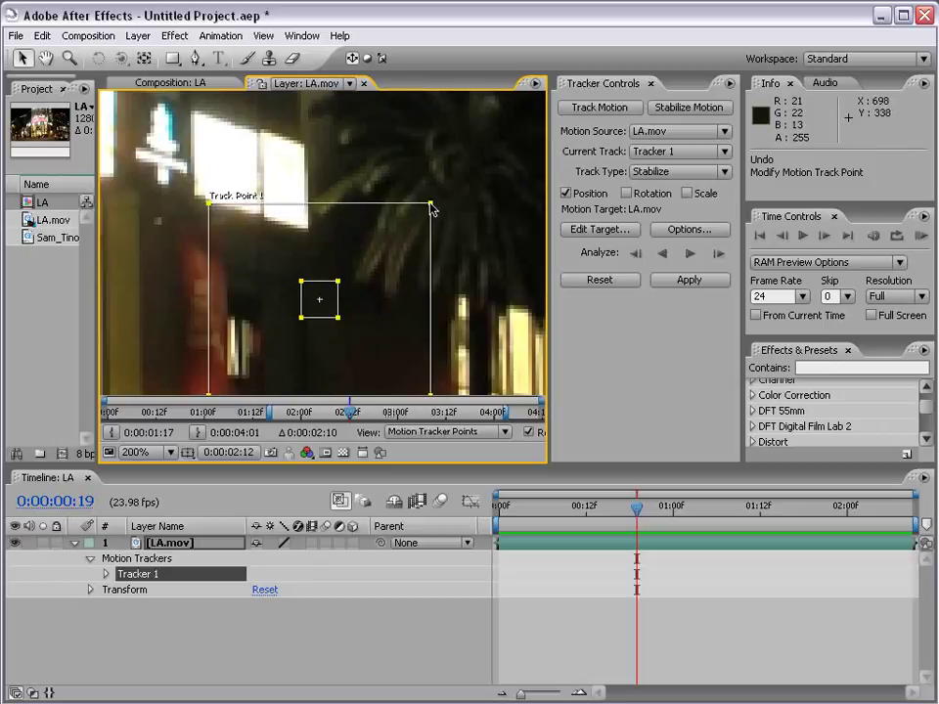
{"action": "left_click_drag", "start_coordinate": [432, 208], "coordinate": [375, 248]}
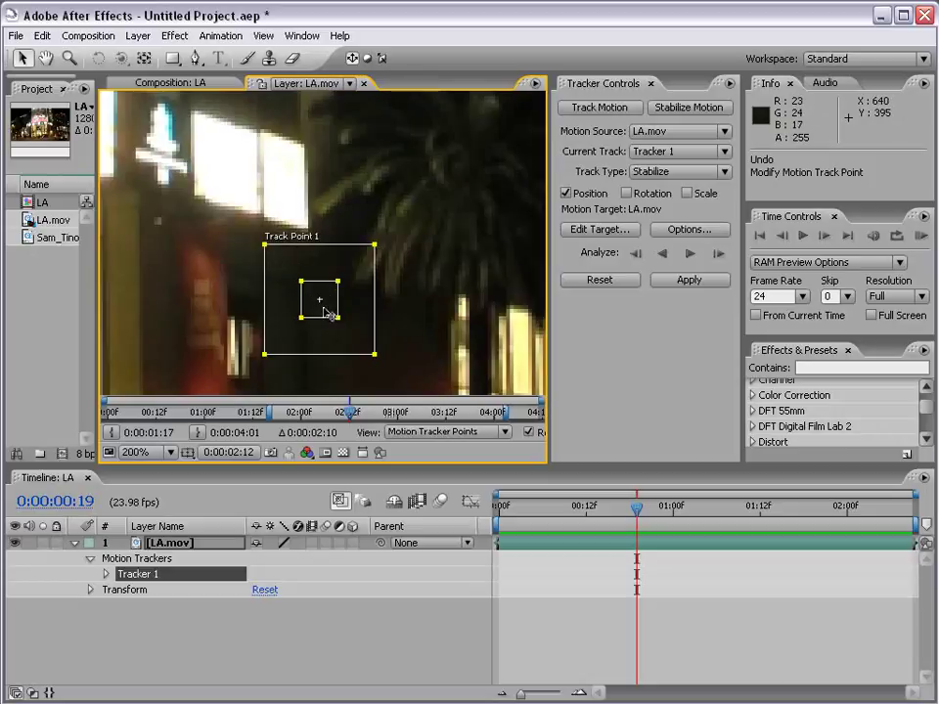
- Place Track Point 1 on the lower-right corner of the lit white sign beside the palm tree
{"action": "left_click_drag", "start_coordinate": [331, 315], "coordinate": [318, 245]}
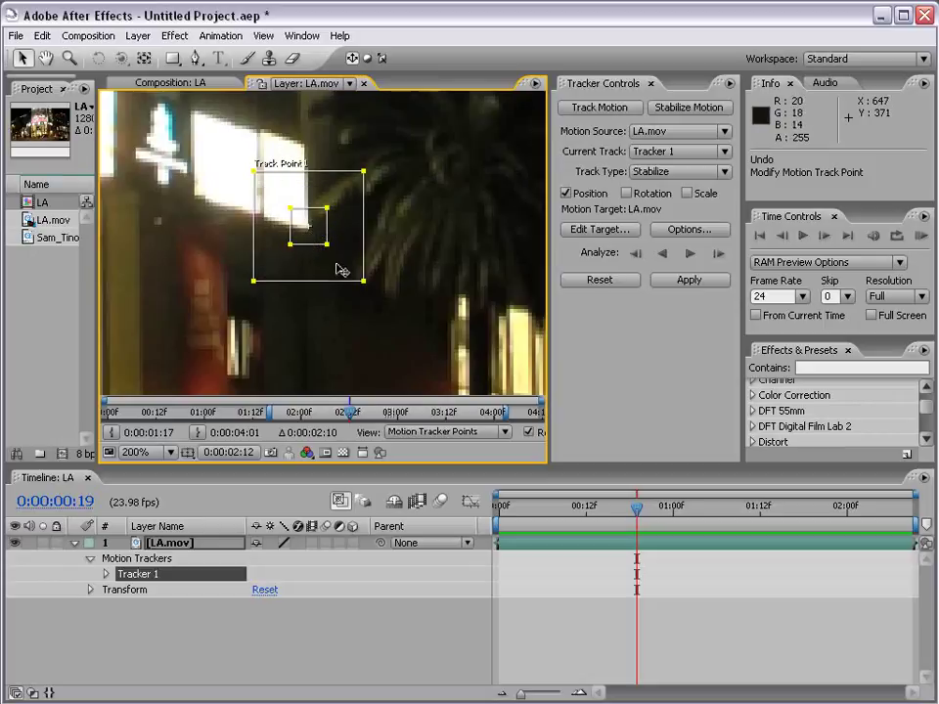
{"action": "key", "text": "period"}
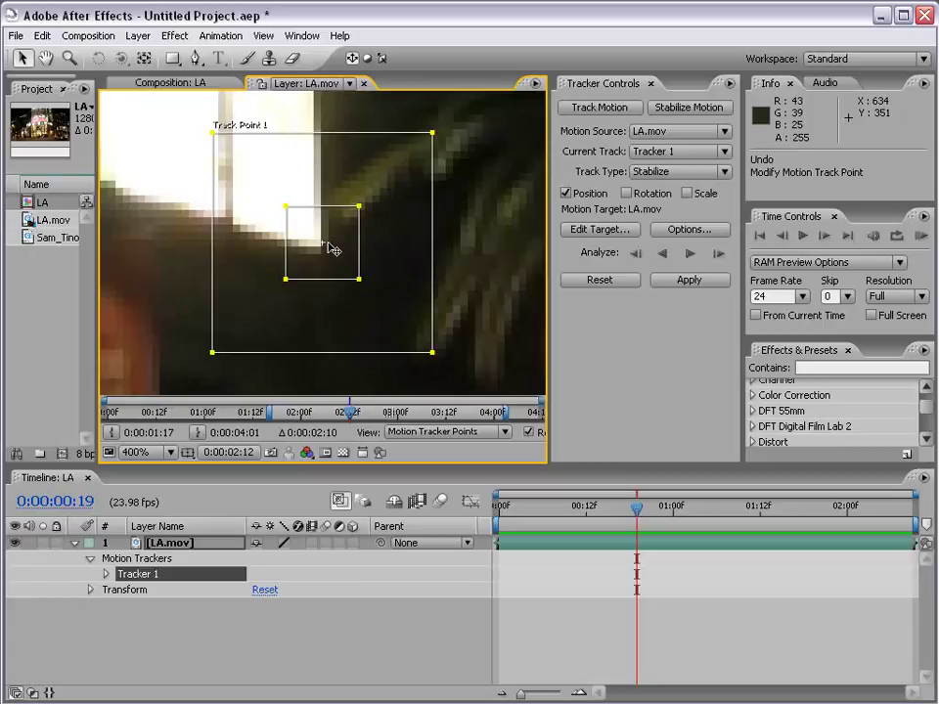
{"action": "key", "text": "comma"}
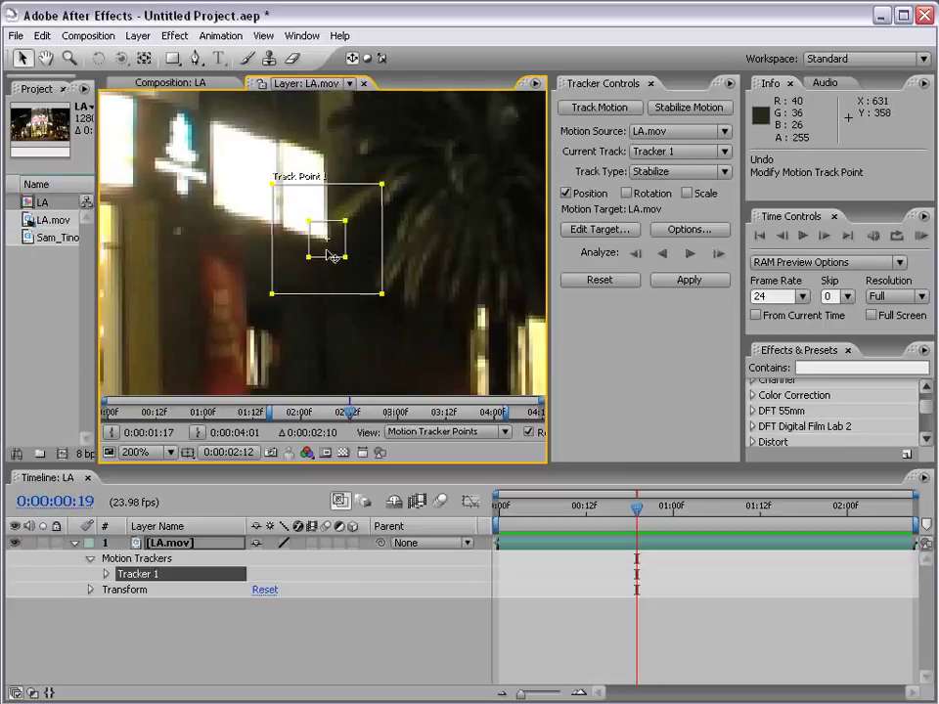
- Try Track Point 1 on the low-contrast palm fronds and return it to the lit sign's lower-right corner
{"action": "left_click_drag", "start_coordinate": [333, 256], "coordinate": [420, 254]}
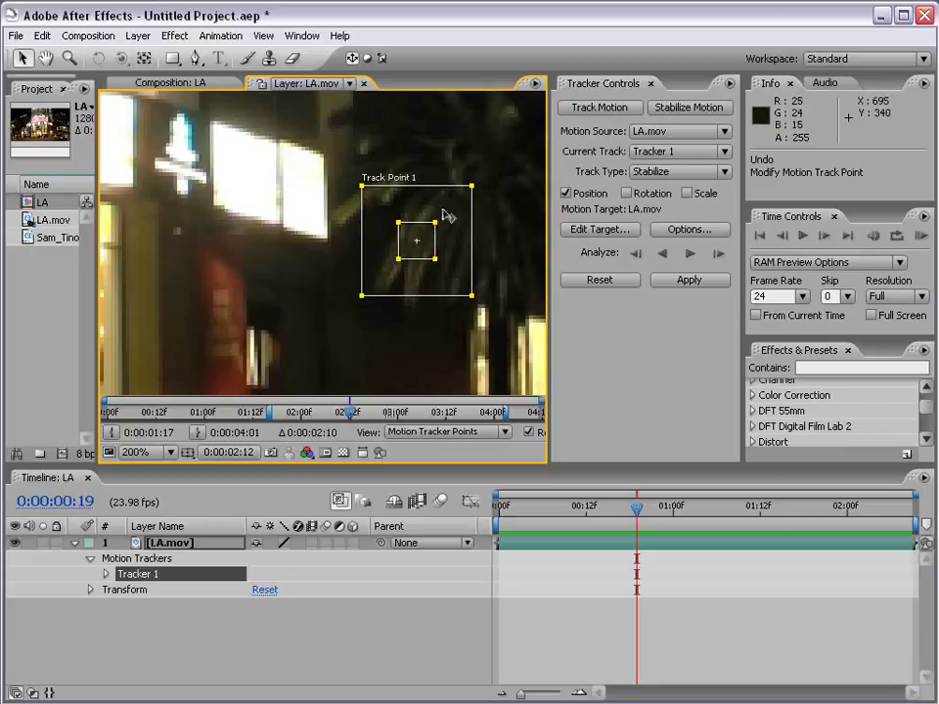
{"action": "left_click_drag", "start_coordinate": [420, 245], "coordinate": [328, 263]}
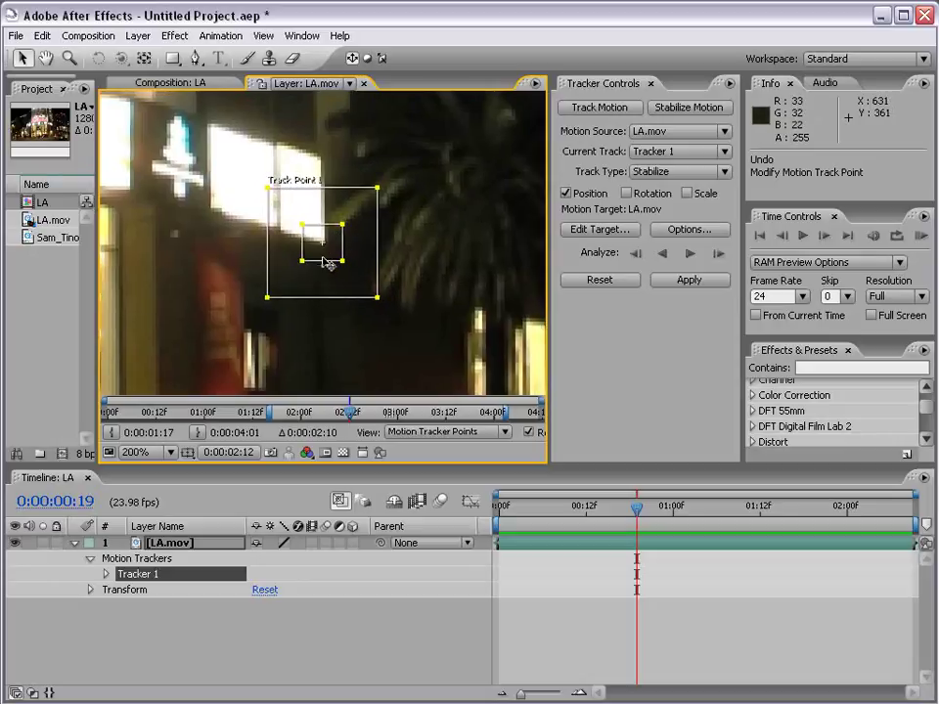
{"action": "key", "text": "comma"}
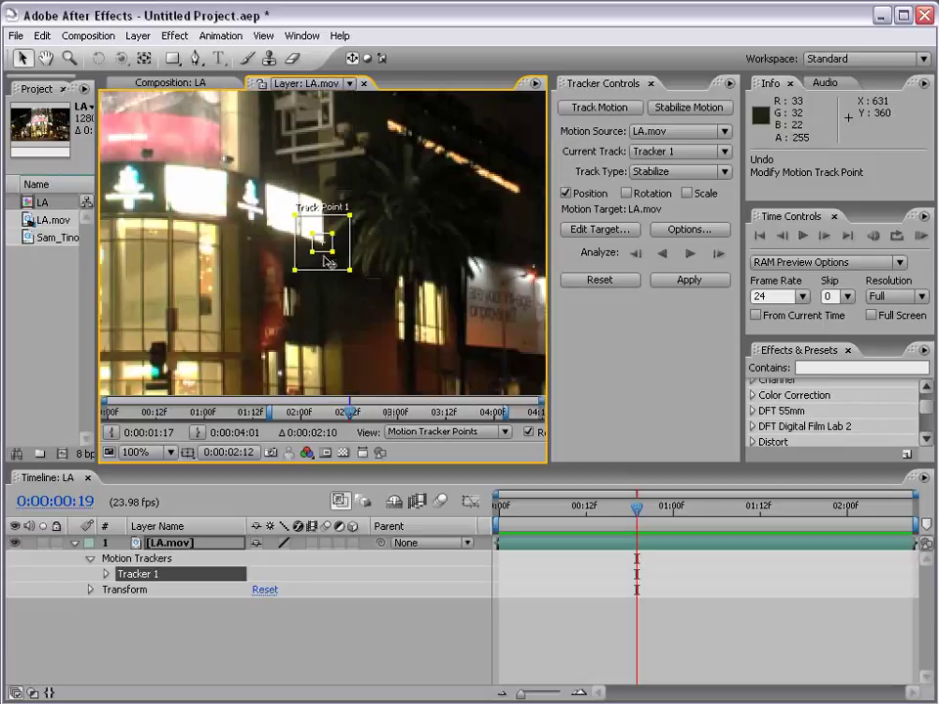
{"action": "key", "text": "comma"}
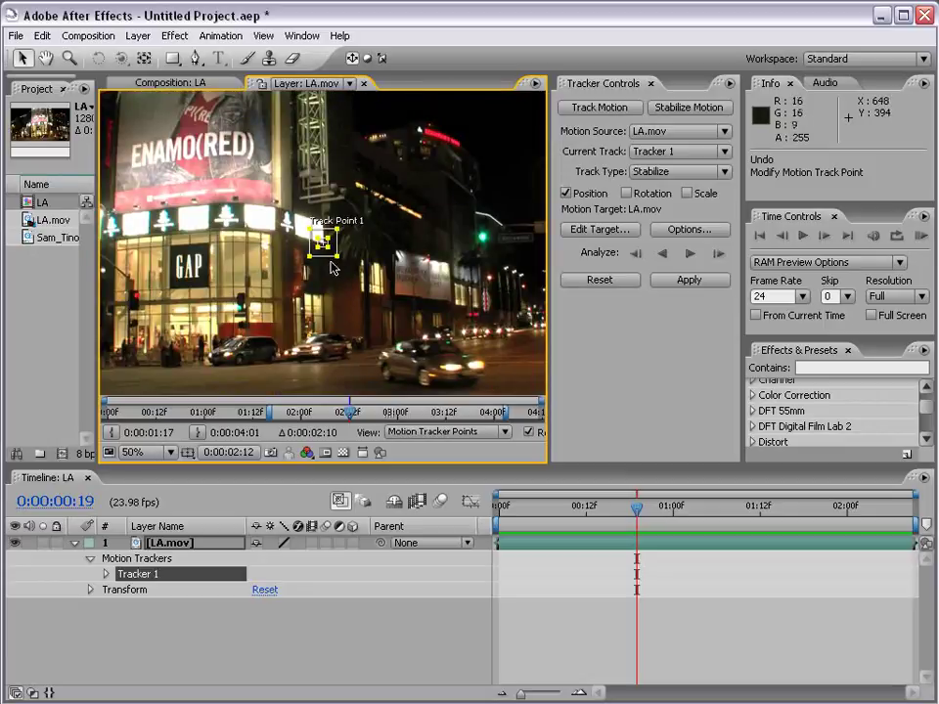
- Move Track Point 1 onto the lower part of the letter G on the GAP sign
{"action": "key", "text": "period"}
{"action": "key", "text": "period"}
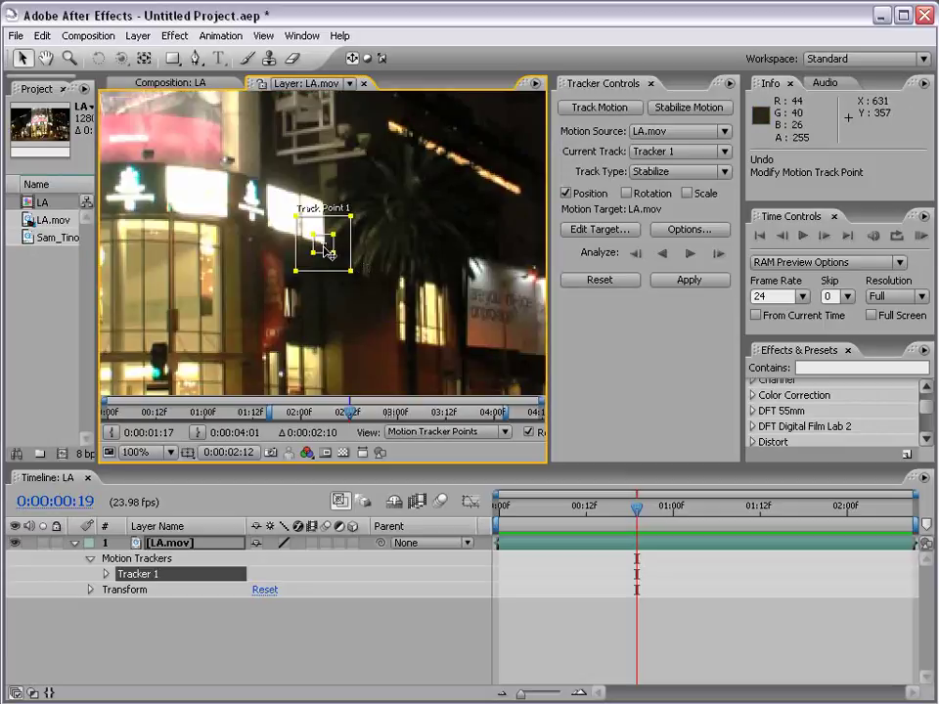
{"action": "left_click_drag", "start_coordinate": [321, 252], "coordinate": [377, 294]}
{"action": "left_click_drag", "start_coordinate": [295, 304], "coordinate": [220, 314]}
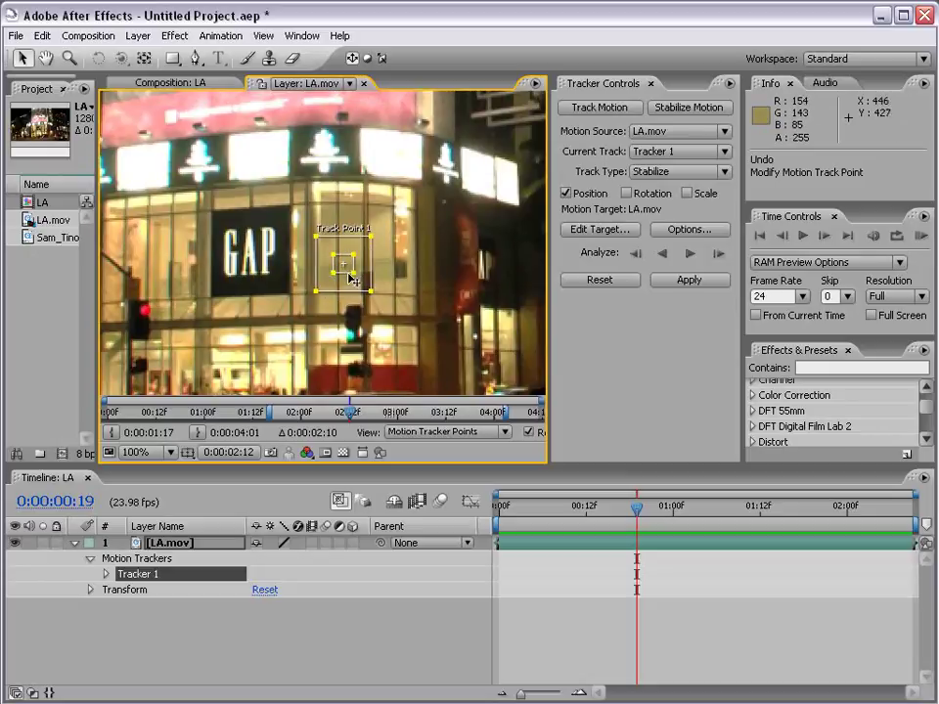
{"action": "left_click_drag", "start_coordinate": [352, 277], "coordinate": [234, 296]}
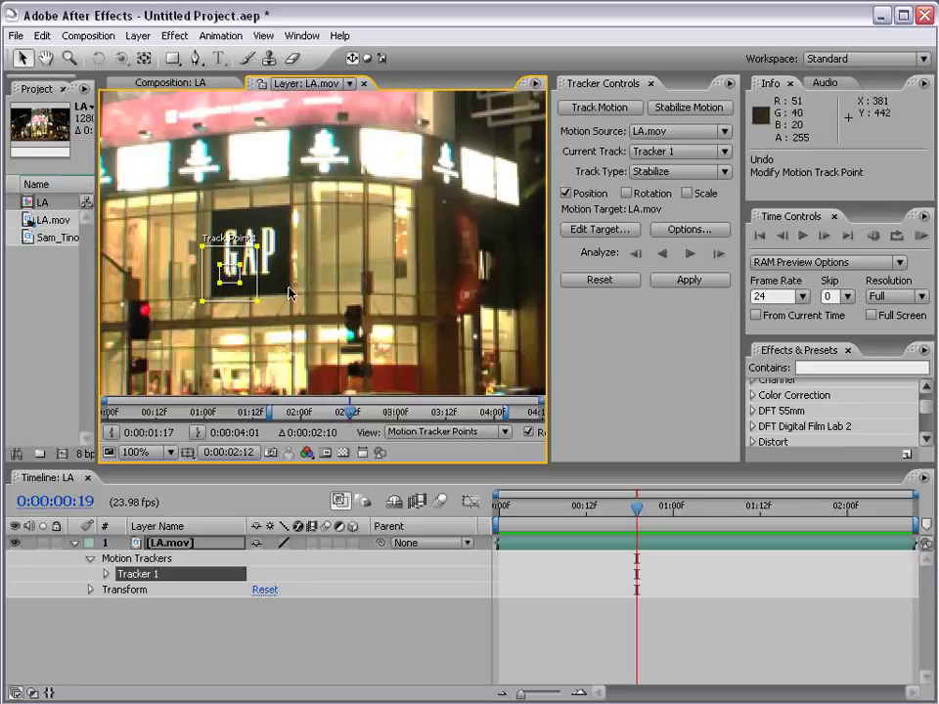
{"action": "key", "text": "comma"}
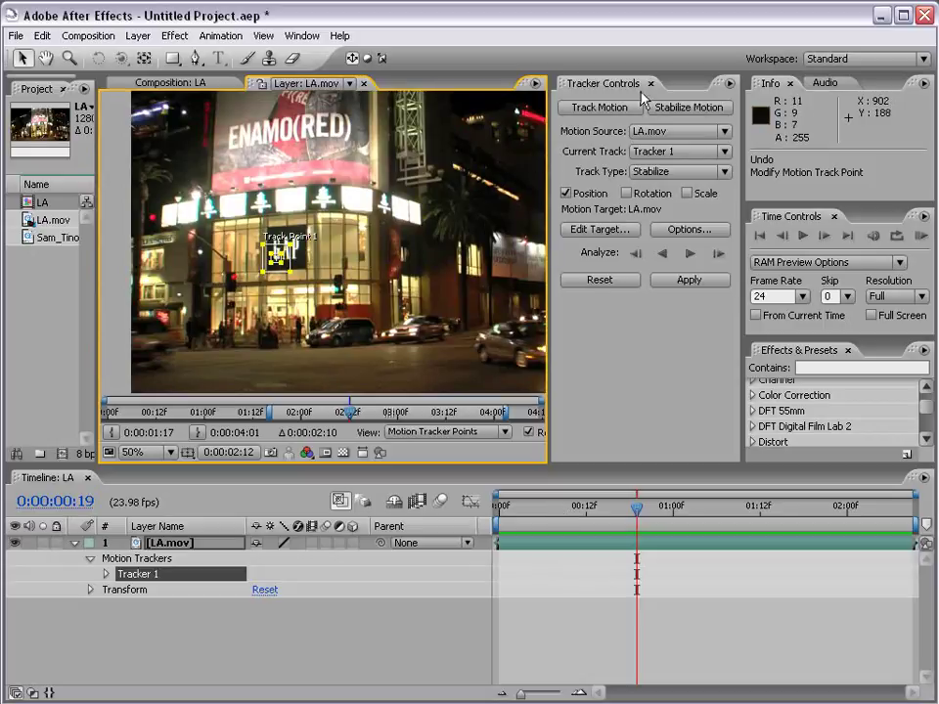
- Enable rotation tracking and place Track Point 2 on the lamp at the end of the metal frame above the palm tree
{"action": "left_click", "coordinate": [626, 193]}
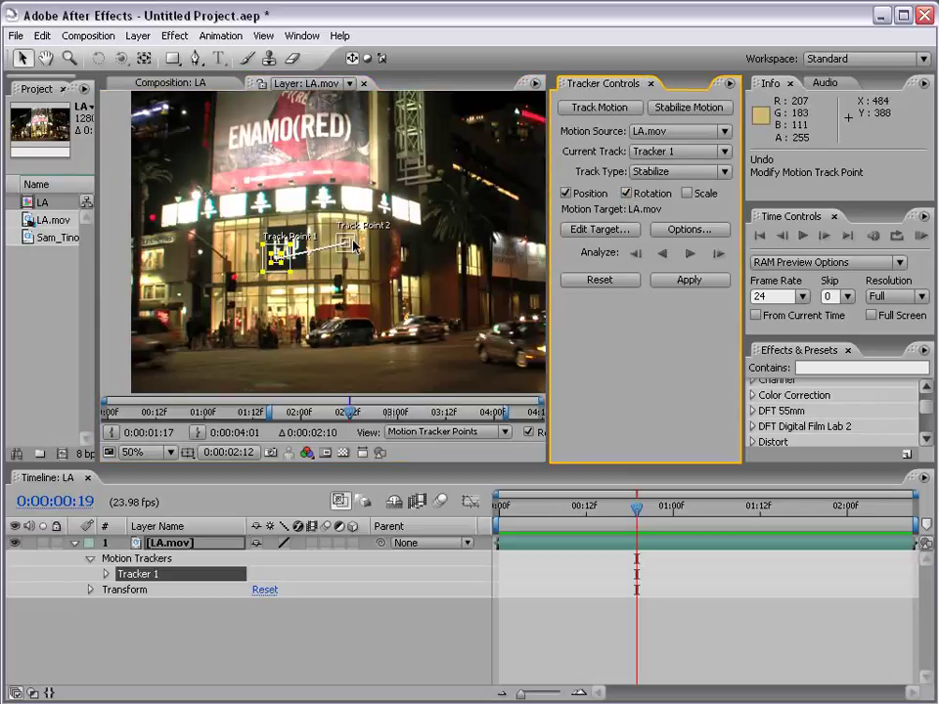
{"action": "key", "text": "period"}
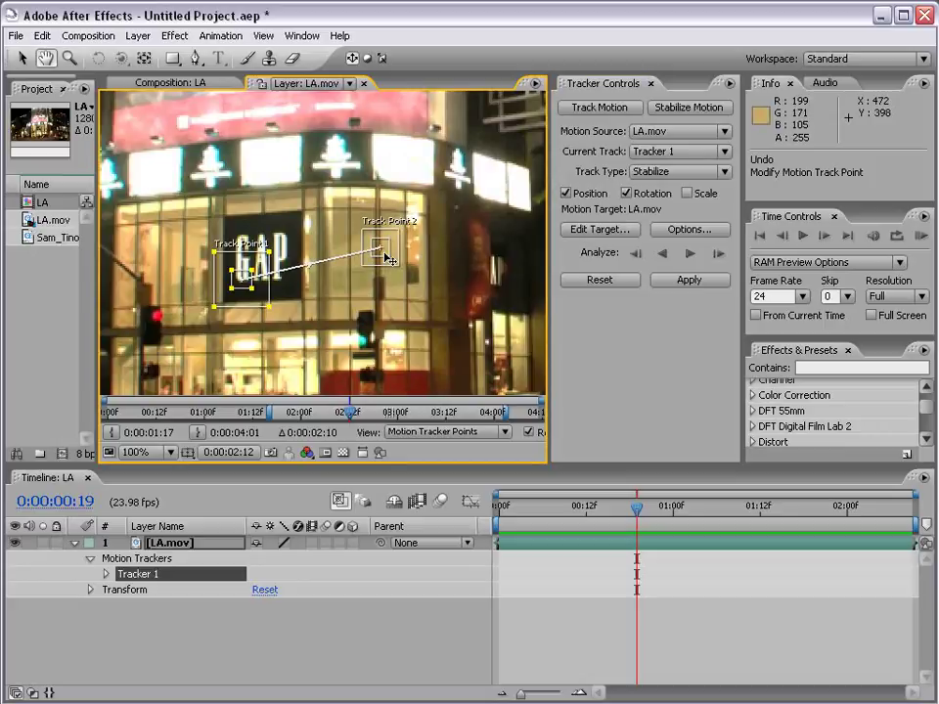
{"action": "mouse_move", "coordinate": [388, 258]}
{"action": "left_mouse_down"}
{"action": "mouse_move", "coordinate": [409, 211]}
{"action": "mouse_move", "coordinate": [407, 256]}
{"action": "left_mouse_up"}
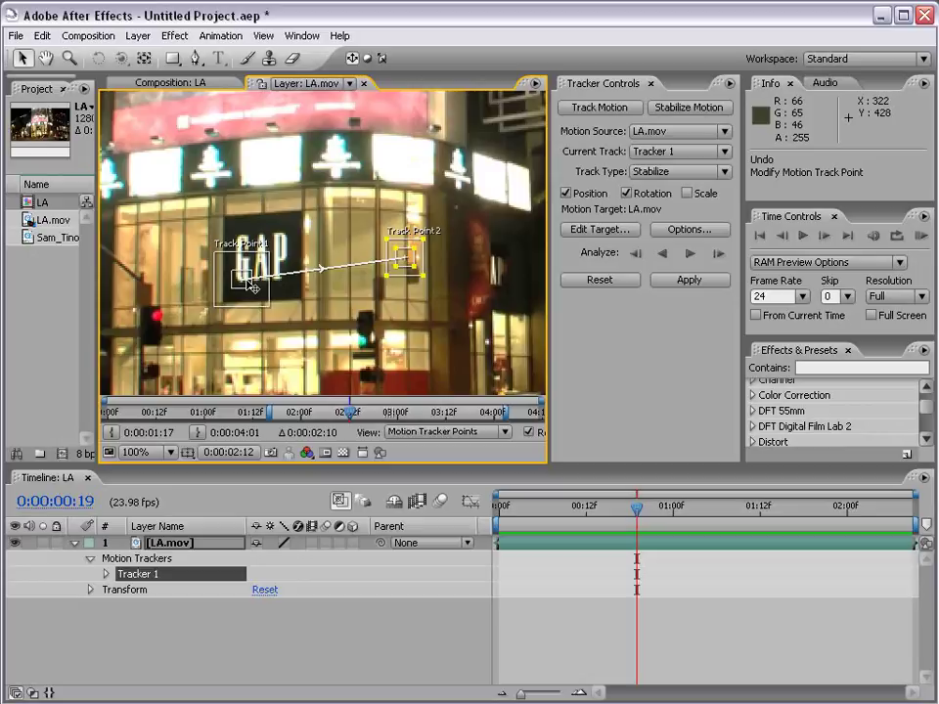
{"action": "scroll", "coordinate": [250, 284], "scroll_direction": "down", "scroll_amount": 1}
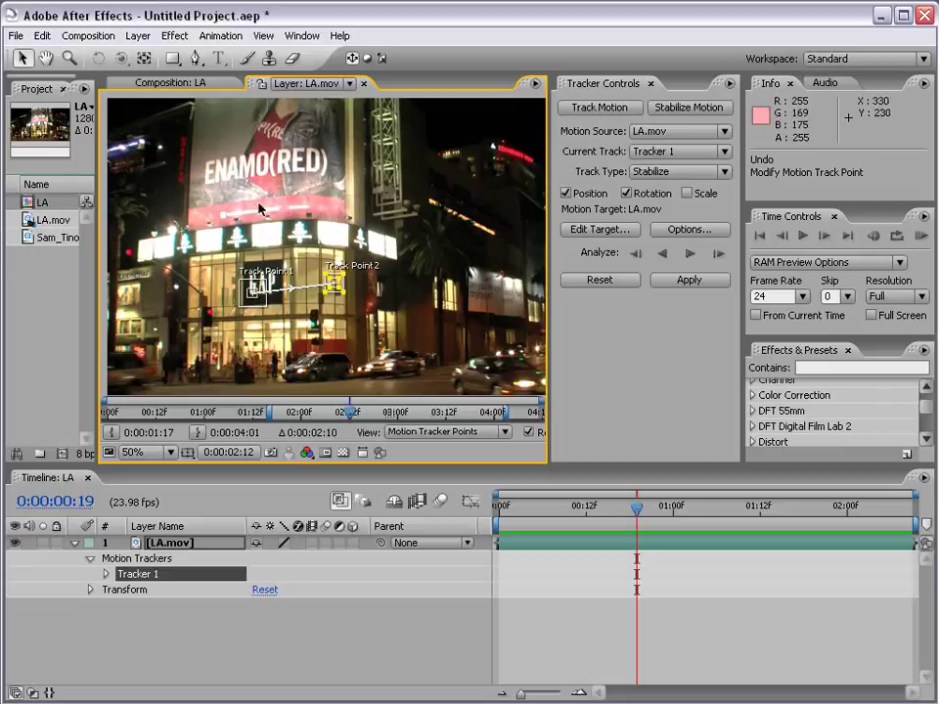
{"action": "scroll", "coordinate": [393, 310], "scroll_direction": "up", "scroll_amount": 1}
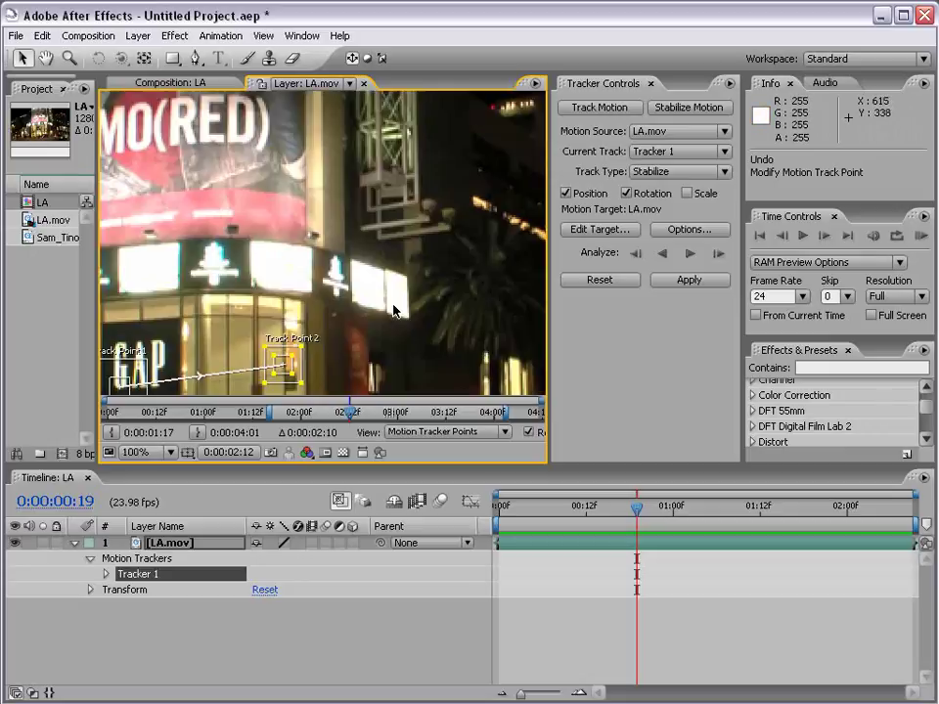
{"action": "left_click_drag", "start_coordinate": [288, 375], "coordinate": [450, 234]}
{"action": "scroll", "coordinate": [416, 274], "scroll_direction": "down", "scroll_amount": 2}
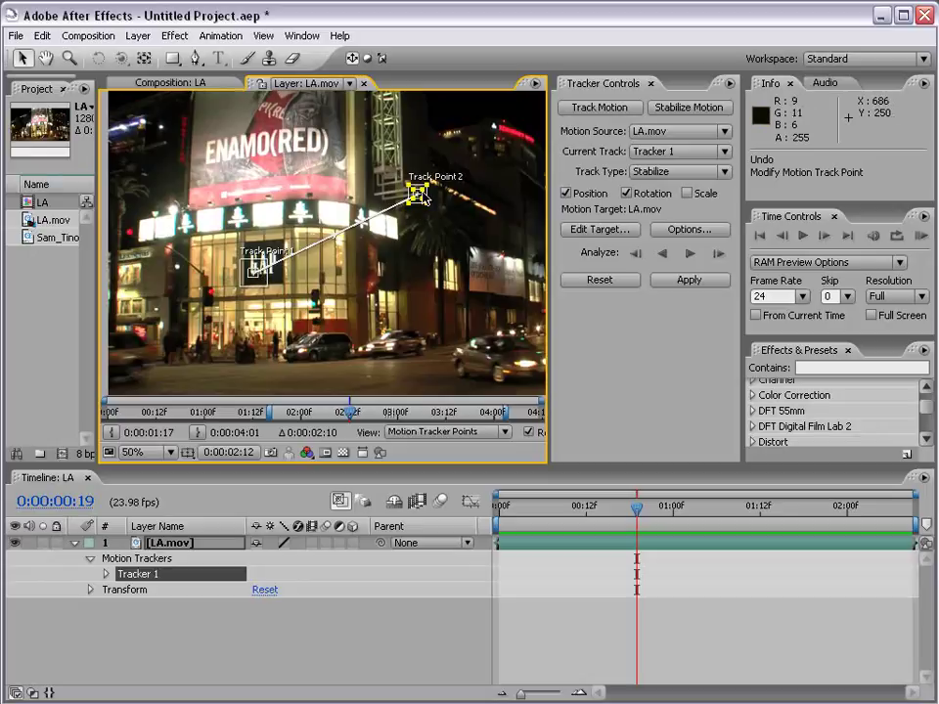
{"action": "key", "text": "ctrl+z"}
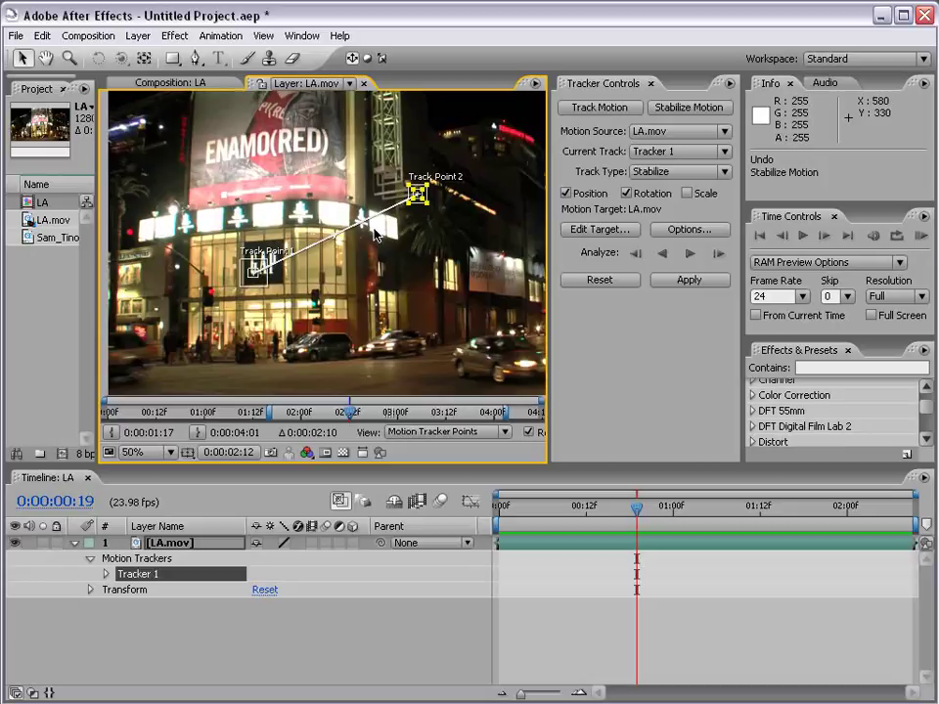
- Analyze both track points forward to the clip's end and backward from 0:00:00:21 to its start
{"action": "left_click", "coordinate": [690, 255]}
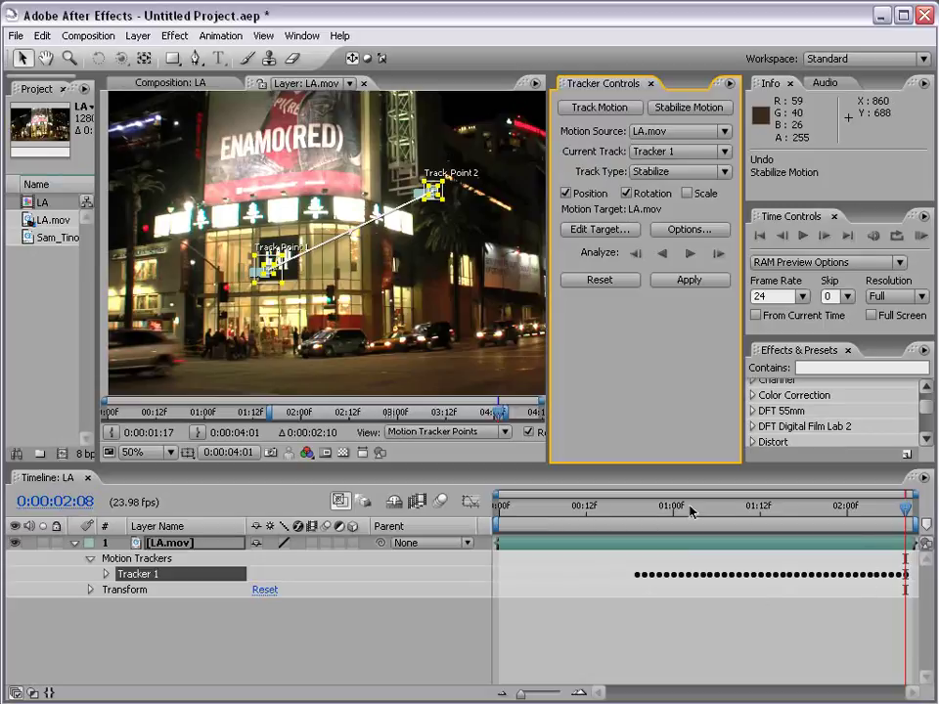
{"action": "left_click", "coordinate": [637, 510]}
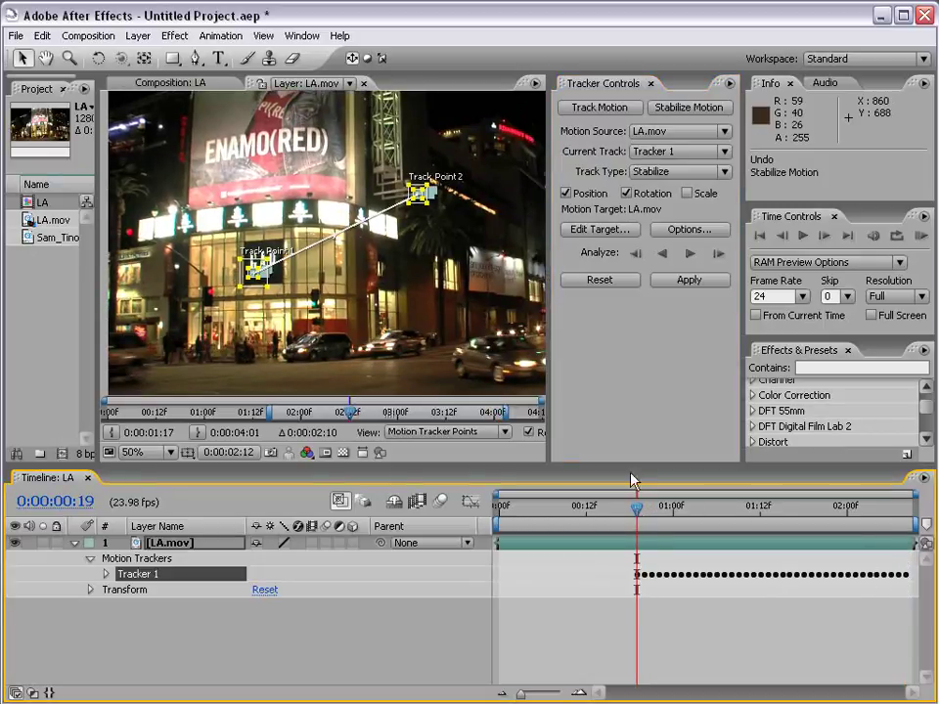
{"action": "left_click_drag", "start_coordinate": [632, 516], "coordinate": [650, 511]}
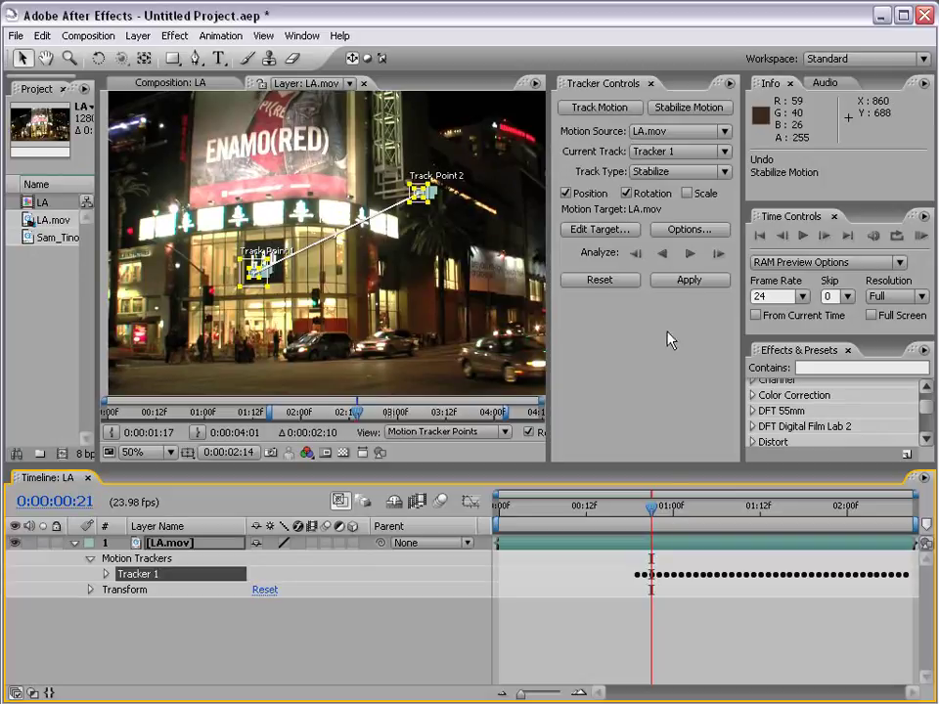
{"action": "left_click", "coordinate": [663, 254]}
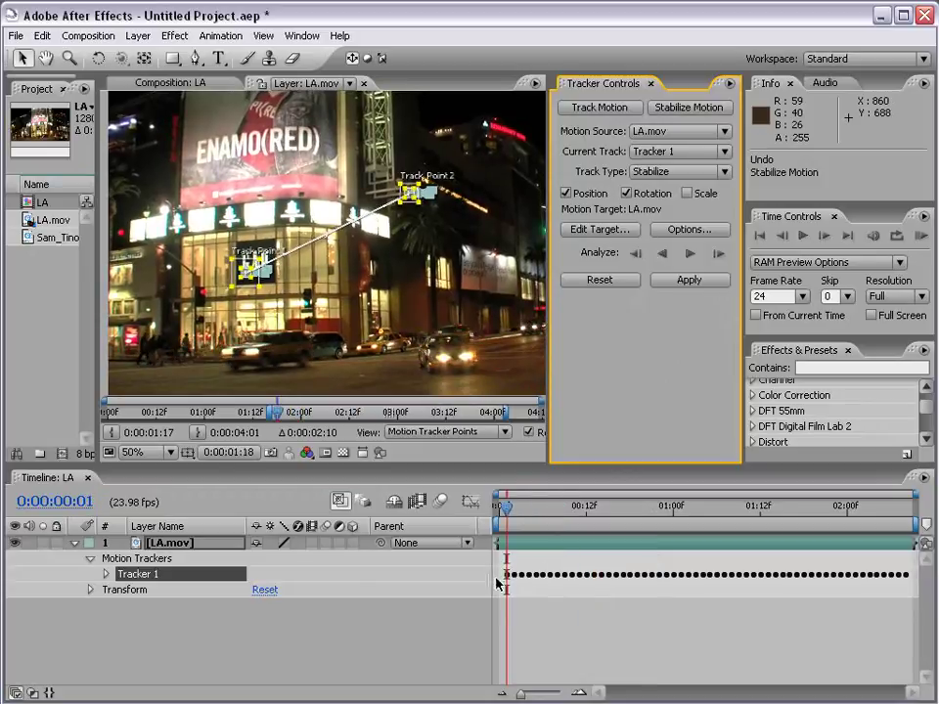
{"action": "left_click_drag", "start_coordinate": [504, 505], "coordinate": [513, 506]}
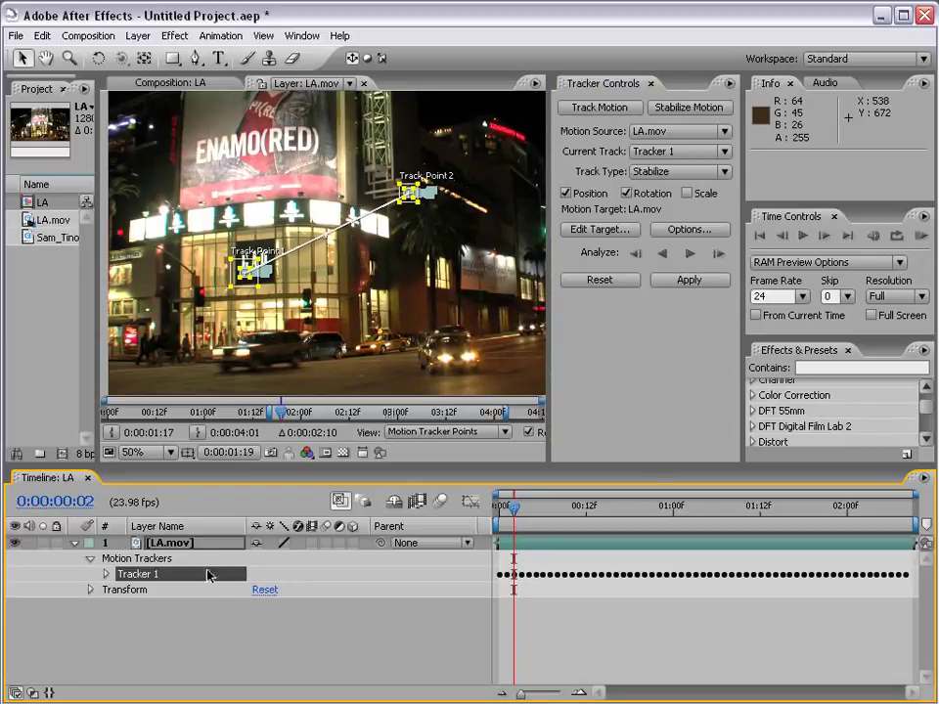
- Apply the stabilization to the X and Y dimensions and compare the composition with the tracked layer
{"action": "left_click", "coordinate": [685, 282]}
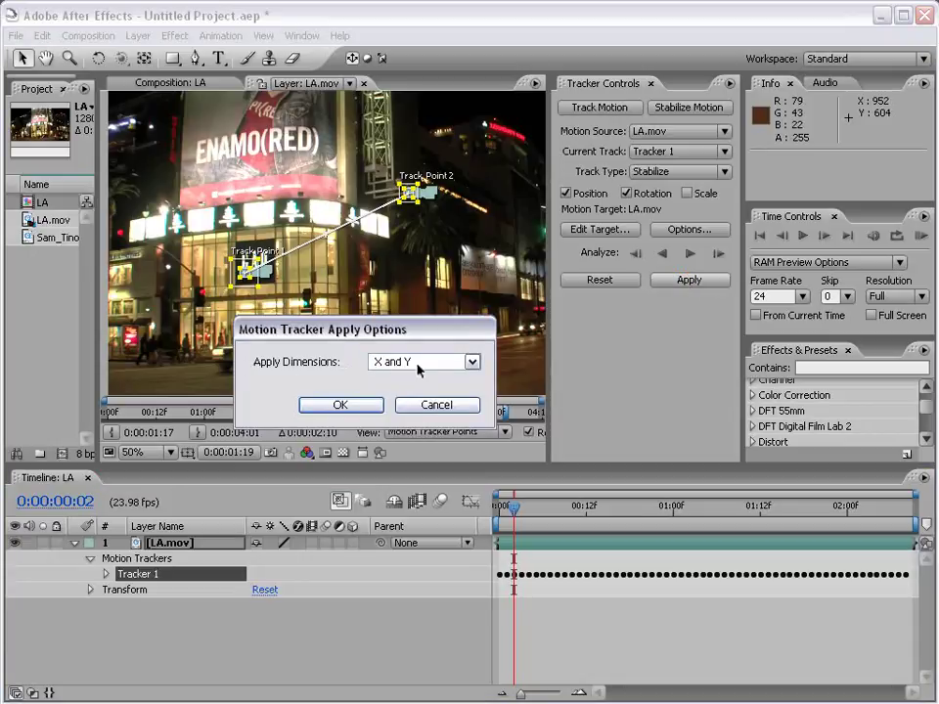
{"action": "left_click", "coordinate": [339, 406]}
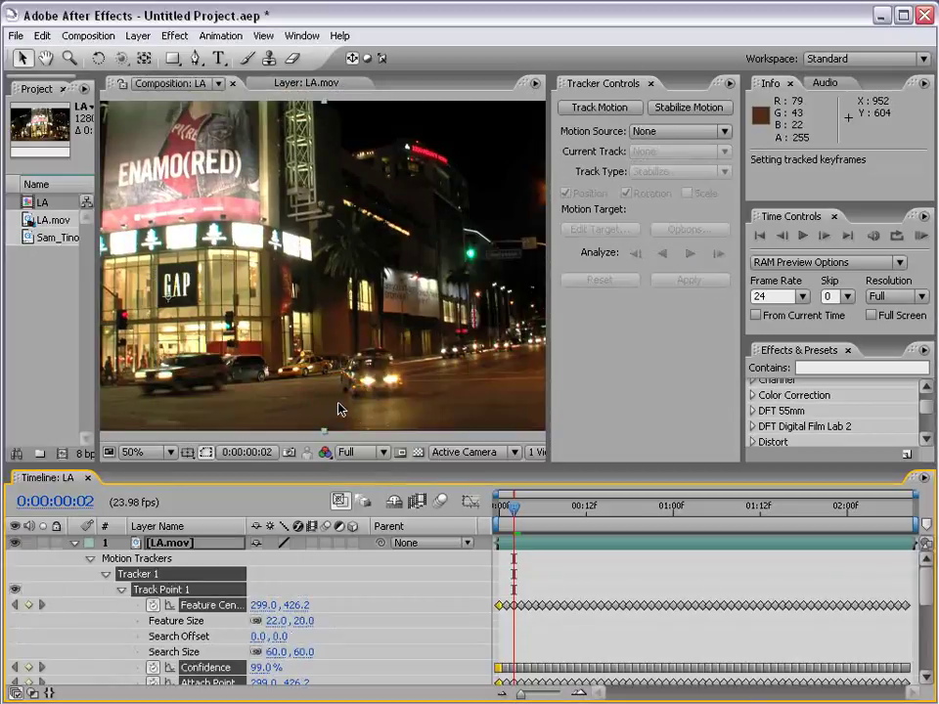
{"action": "key", "text": "comma"}
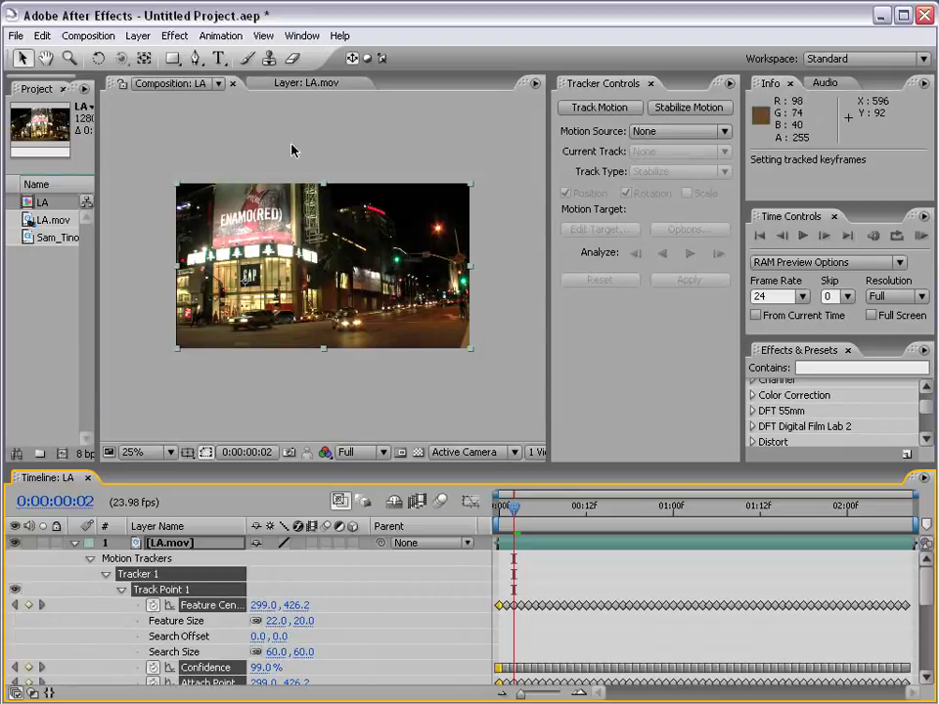
{"action": "left_click", "coordinate": [305, 83]}
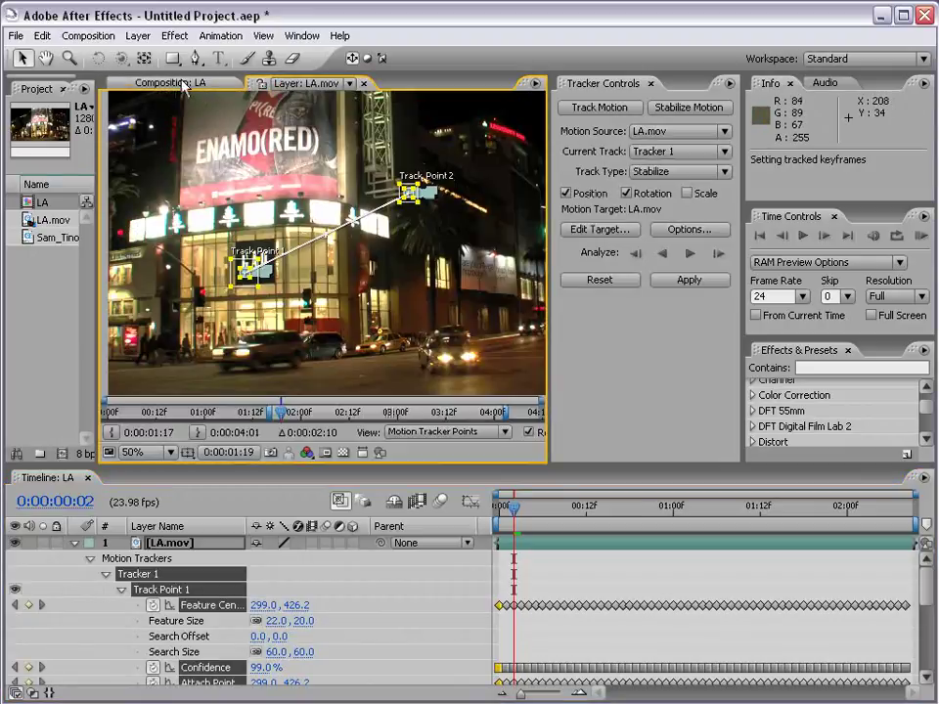
{"action": "left_click", "coordinate": [182, 84]}
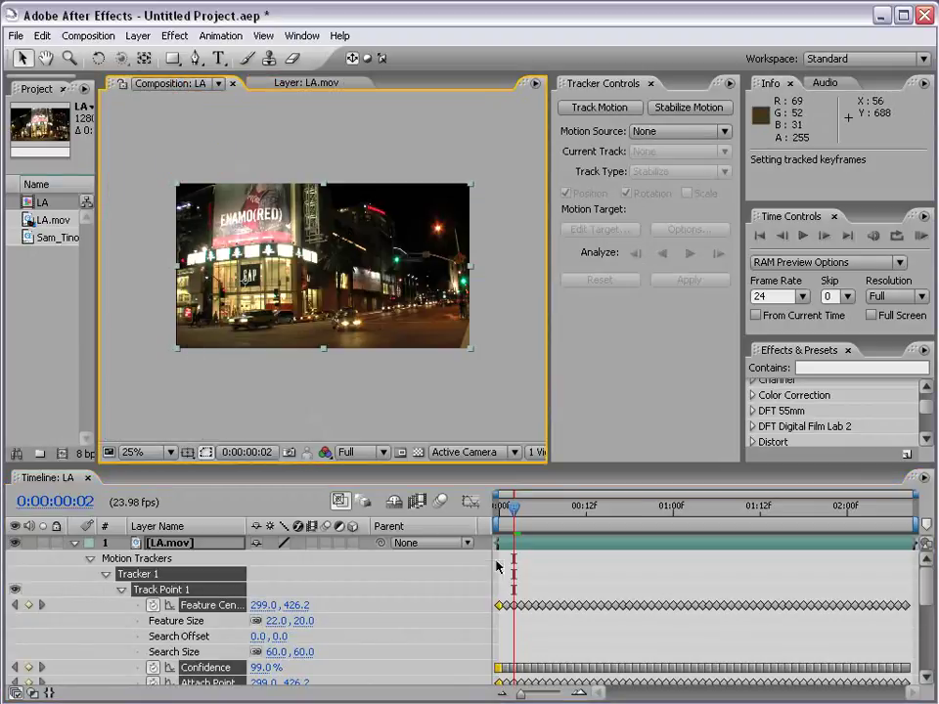
- Scrub the stabilized composition between its start and 0:00:01:10, examining the frame's lower-right edges for exposed black borders
{"action": "left_click_drag", "start_coordinate": [513, 508], "coordinate": [500, 526]}
{"action": "key", "text": "period"}
{"action": "key", "text": "h"}
{"action": "left_click_drag", "start_coordinate": [306, 209], "coordinate": [101, 123]}
{"action": "key", "text": "v"}
{"action": "left_click_drag", "start_coordinate": [504, 514], "coordinate": [747, 510]}
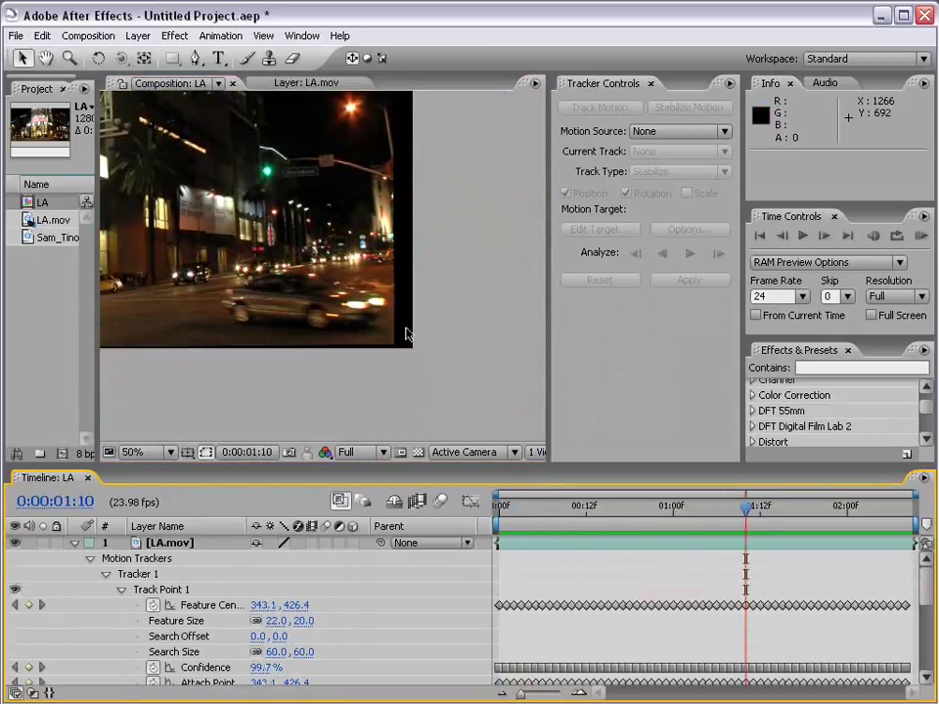
{"action": "key", "text": "comma"}
{"action": "key", "text": "h"}
{"action": "left_click_drag", "start_coordinate": [318, 305], "coordinate": [361, 347]}
{"action": "left_click_drag", "start_coordinate": [534, 519], "coordinate": [556, 550]}
{"action": "key", "text": "v"}
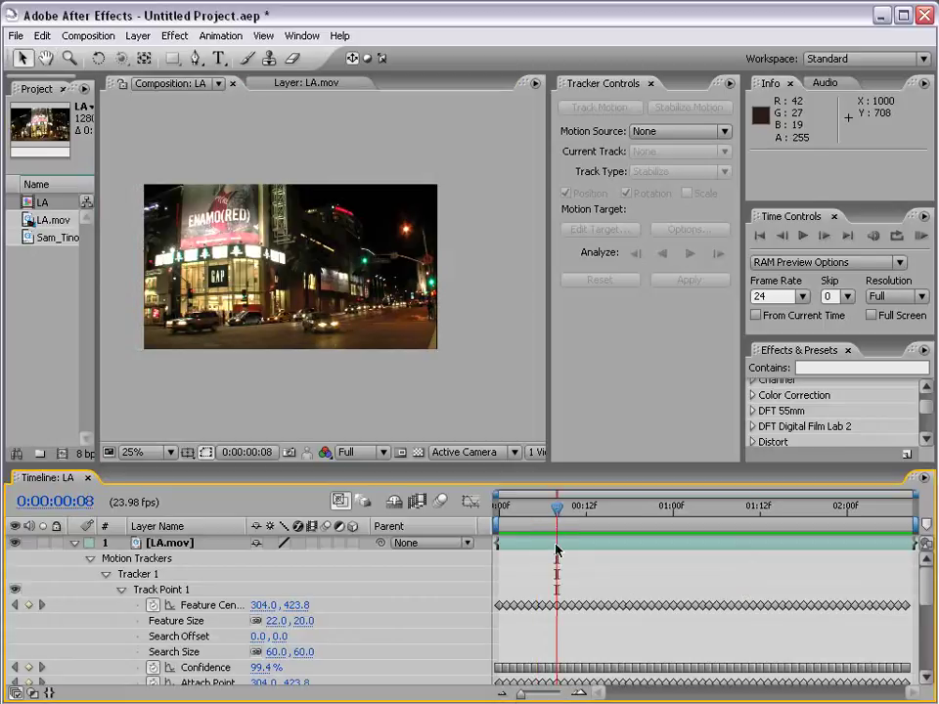
- Scrub the stabilized shot from 0:00:00:08 to 0:00:01:15, examining the GAP sign's steadiness and the frame borders
{"action": "left_click", "coordinate": [269, 318]}
{"action": "key", "text": "period"}
{"action": "key", "text": "h"}
{"action": "left_click_drag", "start_coordinate": [124, 210], "coordinate": [191, 290]}
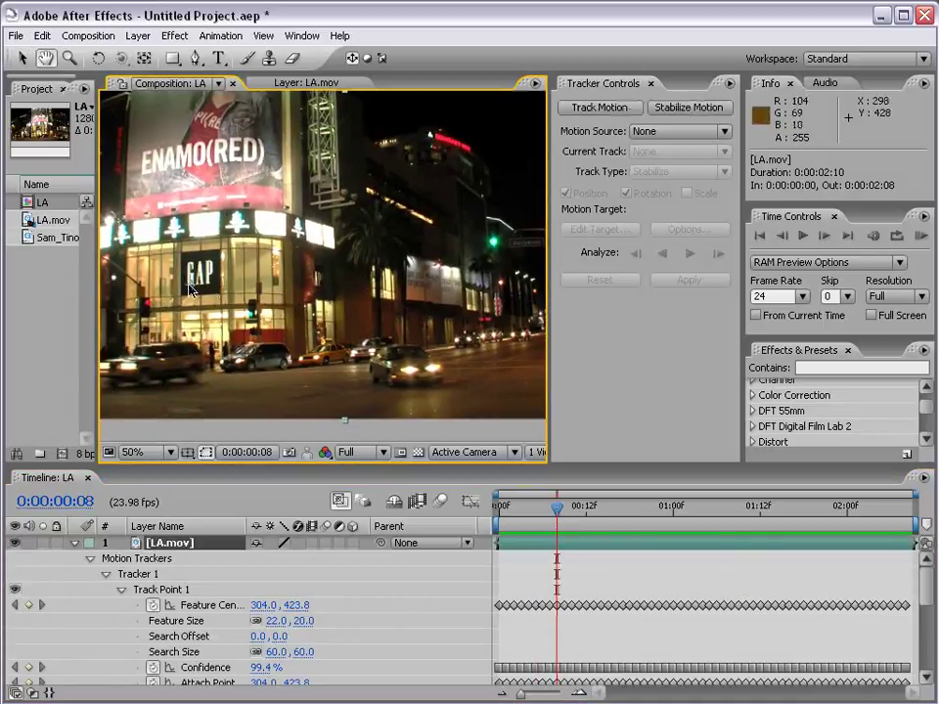
{"action": "key", "text": "v"}
{"action": "left_click_drag", "start_coordinate": [556, 511], "coordinate": [776, 516]}
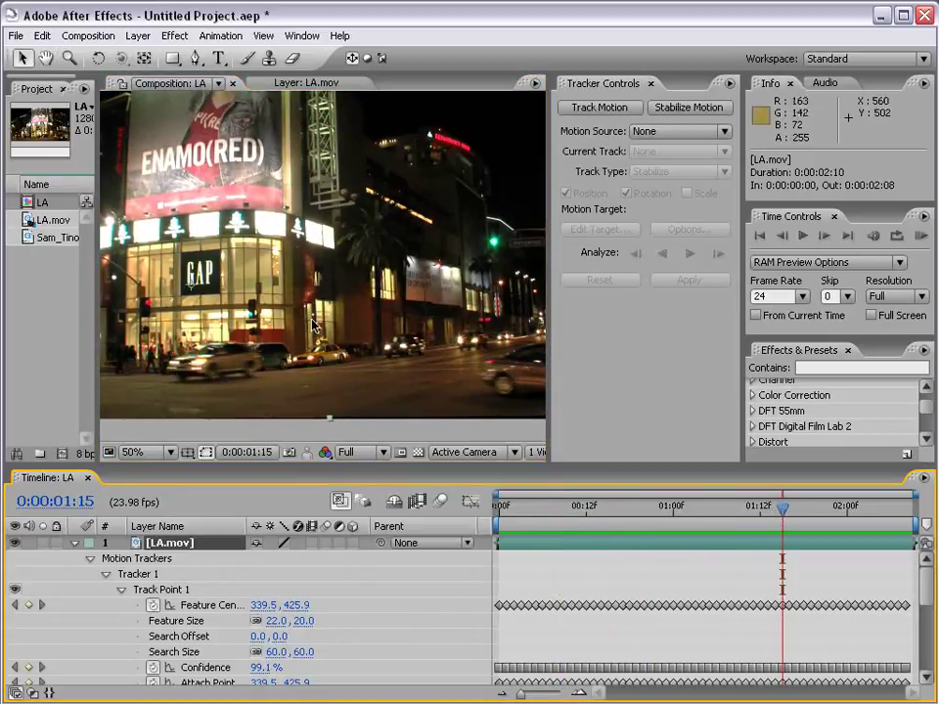
{"action": "key", "text": "comma"}
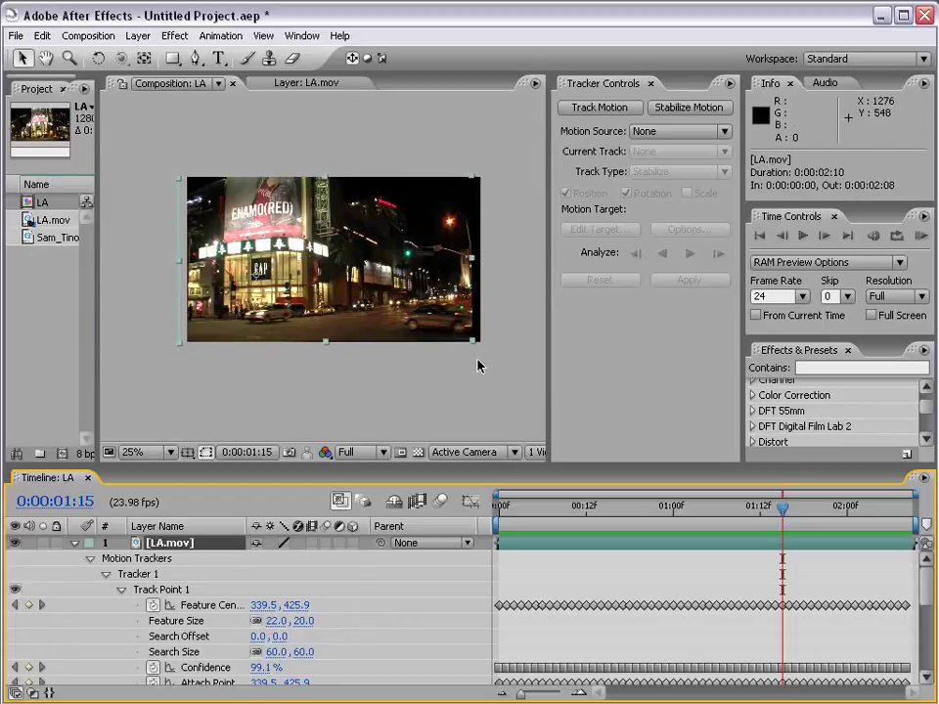
{"action": "key", "text": "period"}
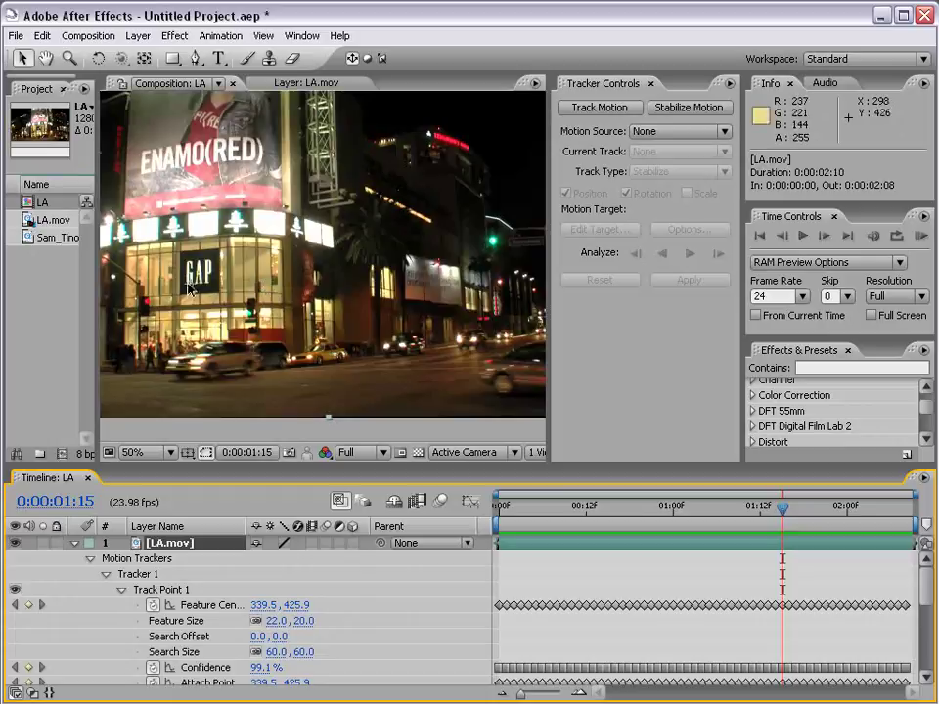
{"action": "key", "text": "comma"}
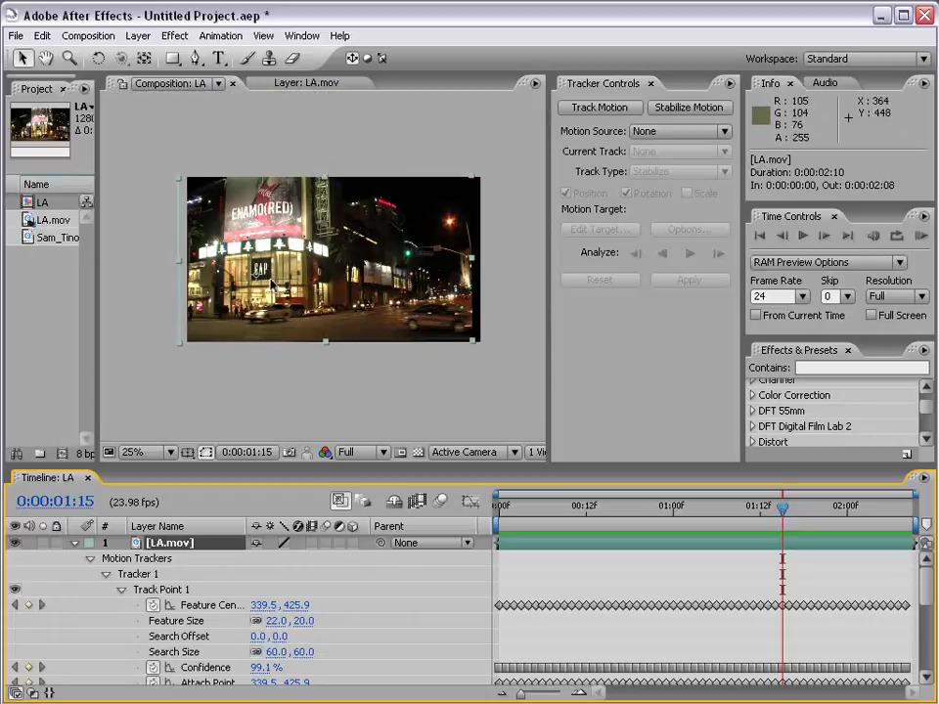
- Set the LA.mov layer's scale to 110% to cover the exposed frame edges
{"action": "left_click", "coordinate": [76, 543]}
{"action": "key", "text": "s"}
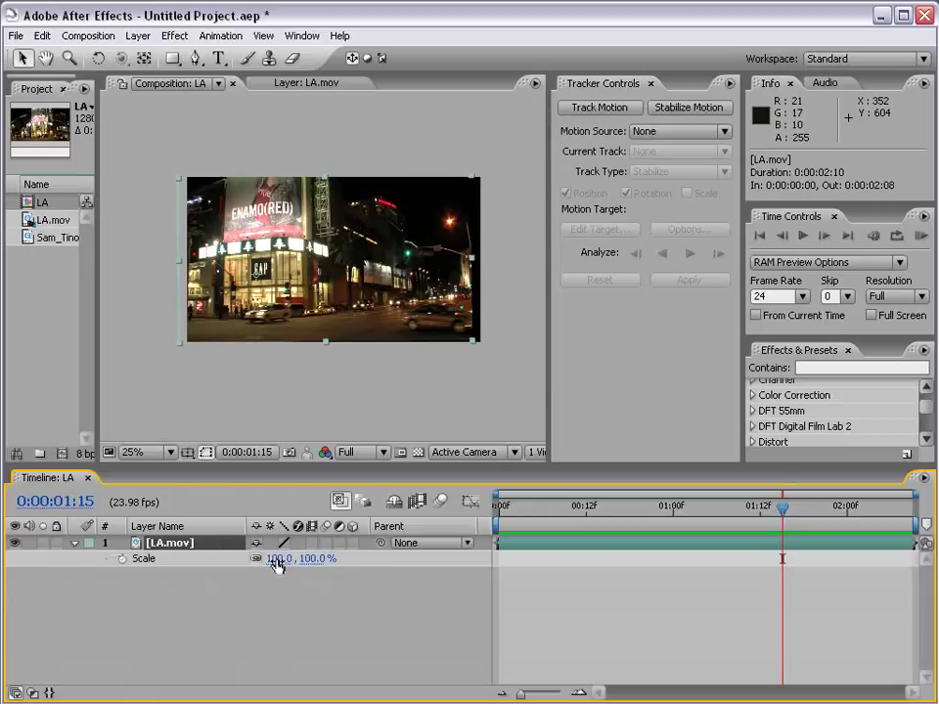
{"action": "key", "text": "s"}
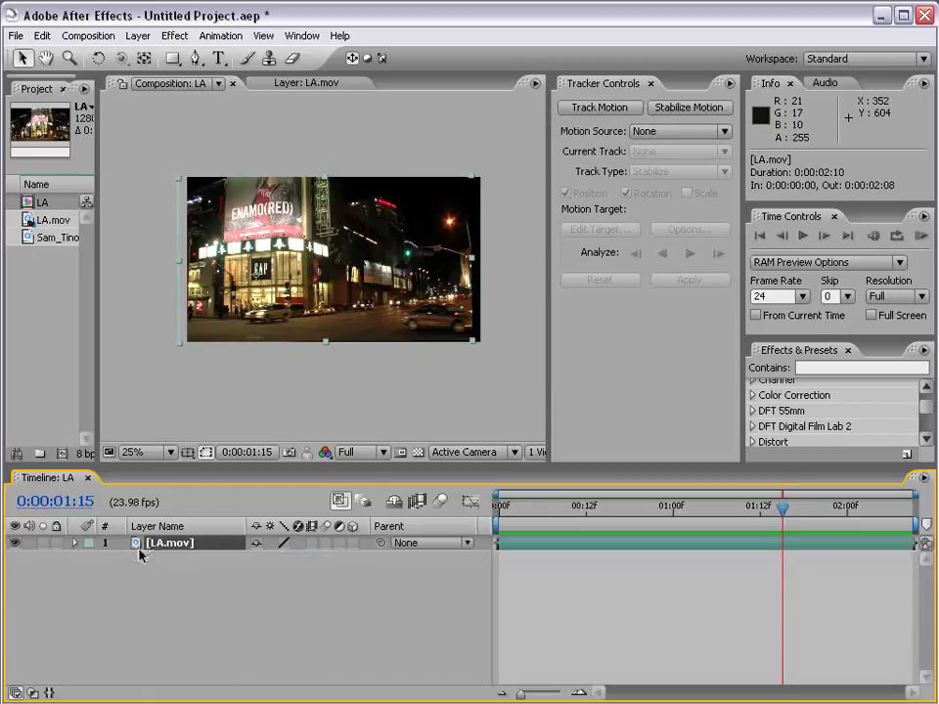
{"action": "key", "text": "s"}
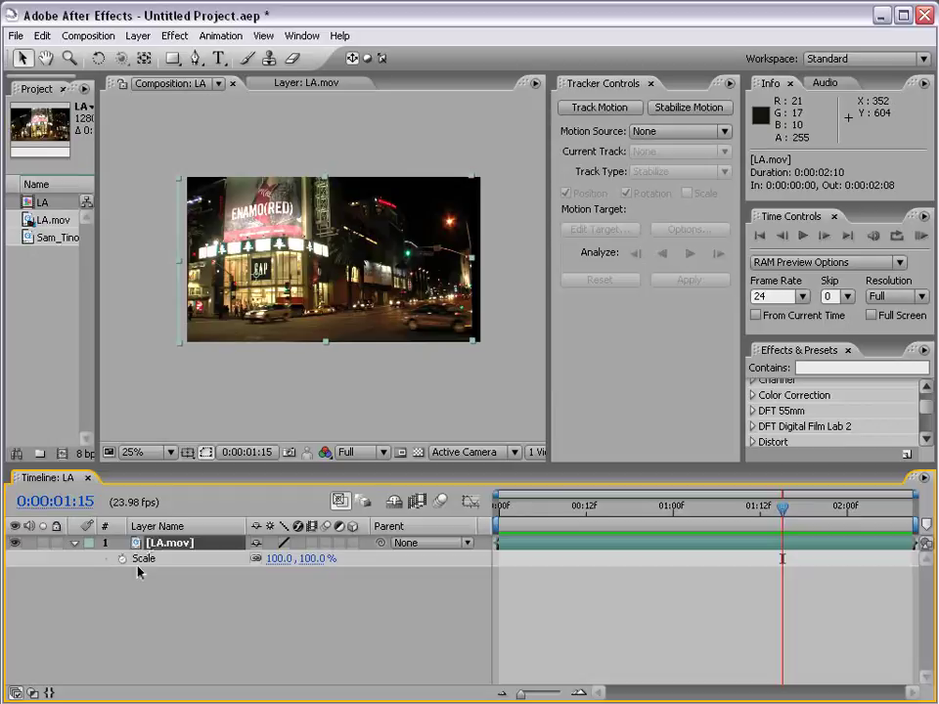
{"action": "left_click", "coordinate": [278, 559]}
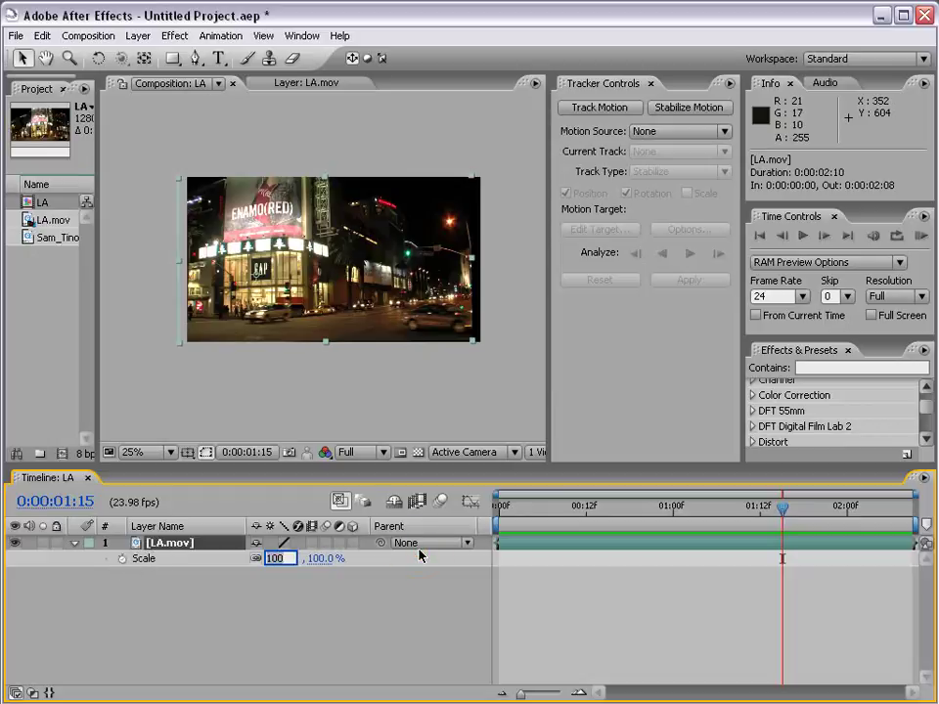
{"action": "type", "text": "11"}
{"action": "key", "text": "Return"}
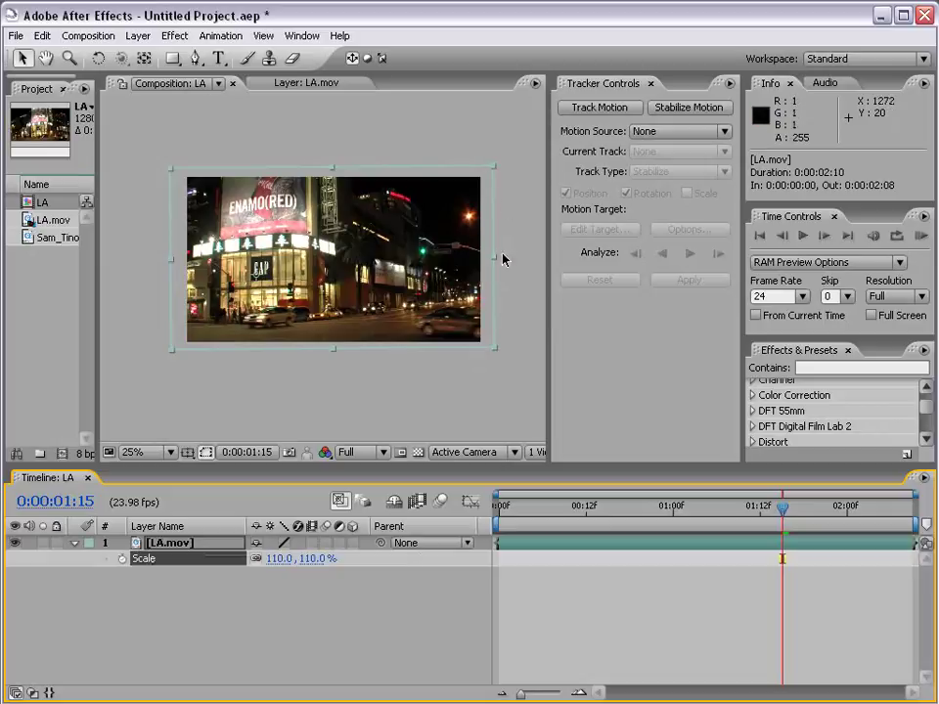
- Deselect the layer, scrub to 0:00:01:07 and play a RAM preview of the enlarged, stabilized shot
{"action": "left_click", "coordinate": [477, 381]}
{"action": "key", "text": "period"}
{"action": "left_click_drag", "start_coordinate": [499, 512], "coordinate": [723, 509]}
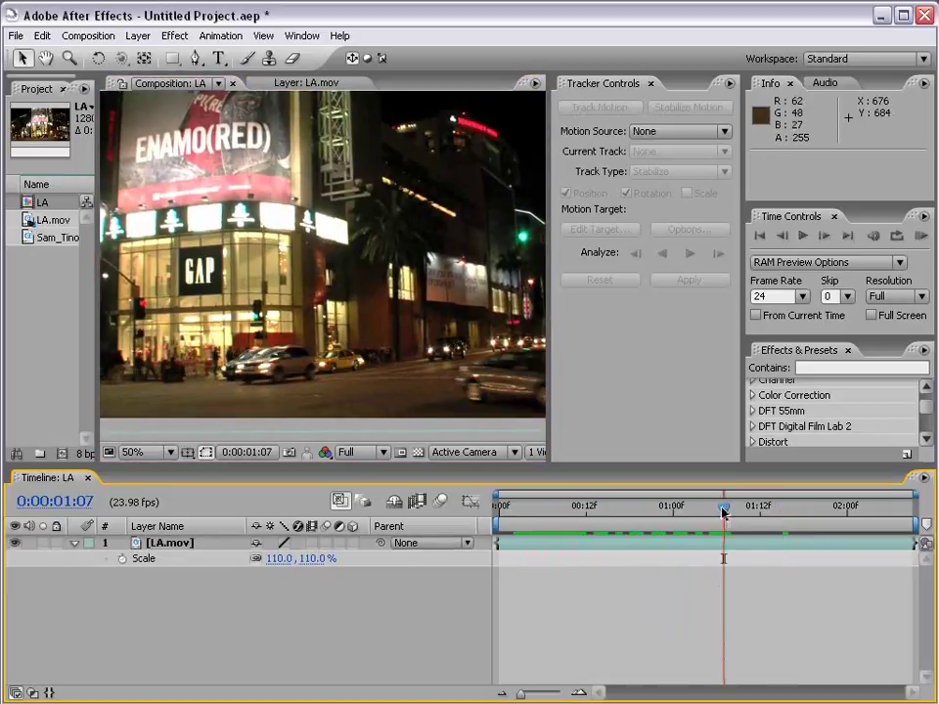
{"action": "left_click", "coordinate": [922, 239]}
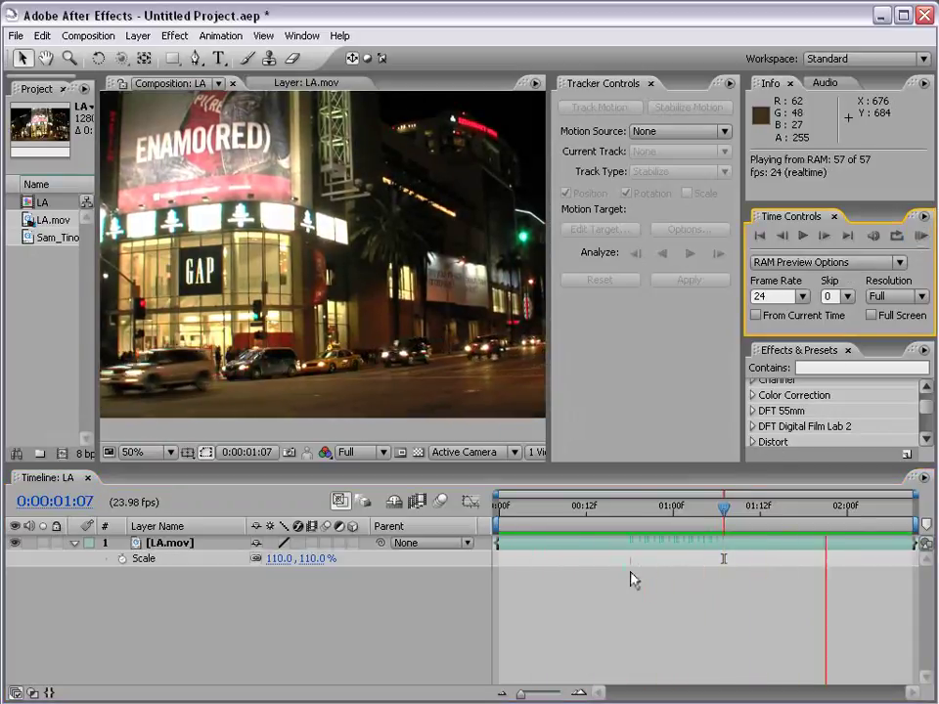
- Stop the preview and create a new composition from the LA.mov footage
{"action": "left_click", "coordinate": [151, 88]}
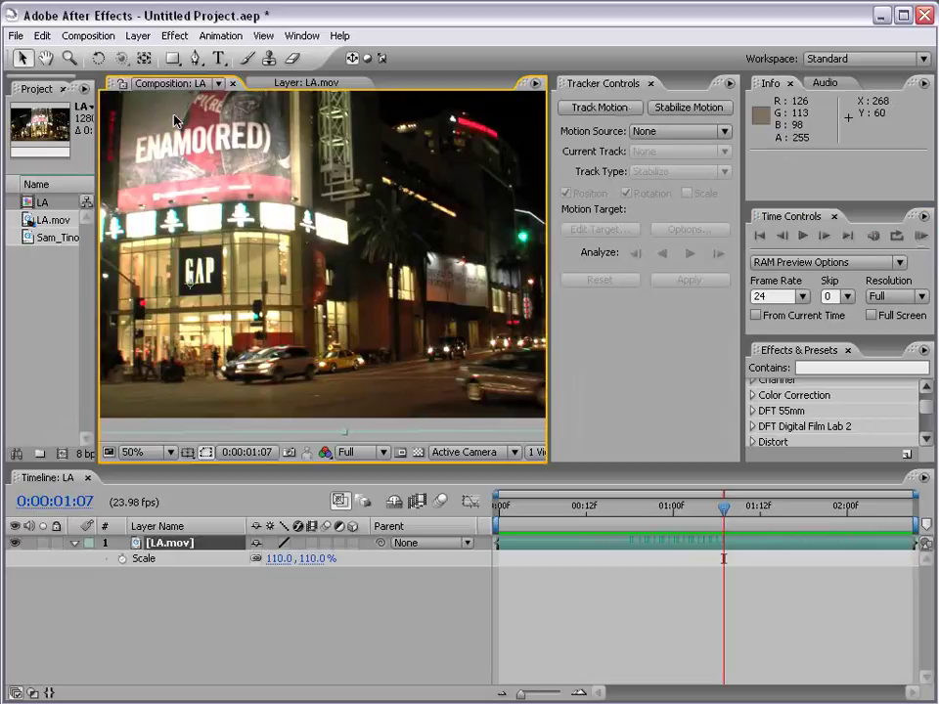
{"action": "left_click_drag", "start_coordinate": [98, 268], "coordinate": [184, 273]}
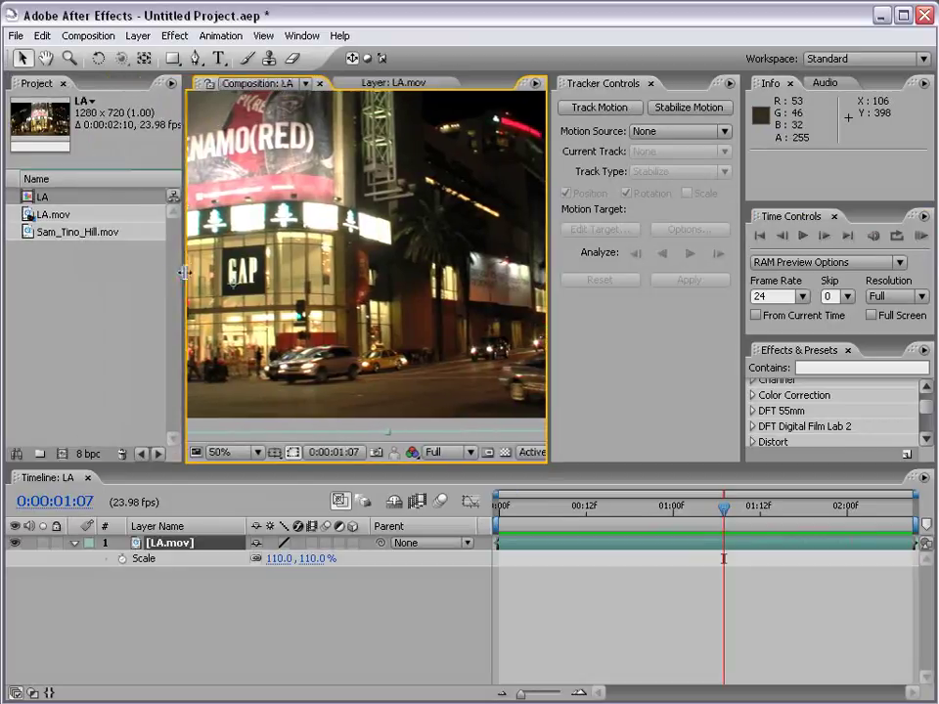
{"action": "left_click", "coordinate": [37, 217]}
{"action": "left_click_drag", "start_coordinate": [43, 218], "coordinate": [61, 453]}
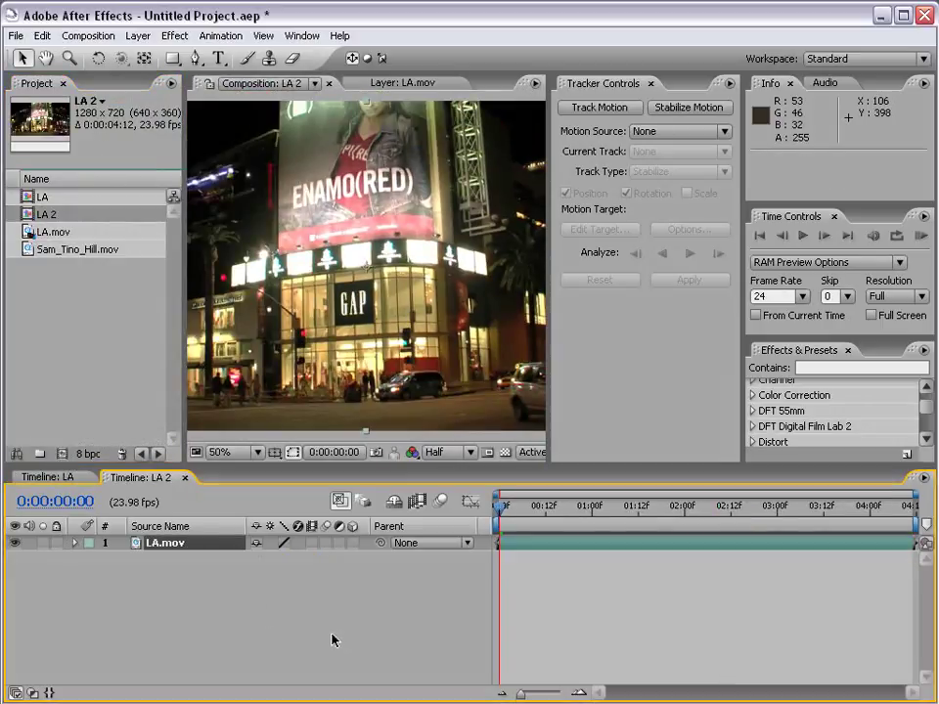
- Create a 1280 x 720 solid layer in the dark colour sampled from the GAP sign
{"action": "scroll", "coordinate": [375, 298], "scroll_direction": "down", "scroll_amount": 1}
{"action": "scroll", "coordinate": [375, 298], "scroll_direction": "up", "scroll_amount": 1}
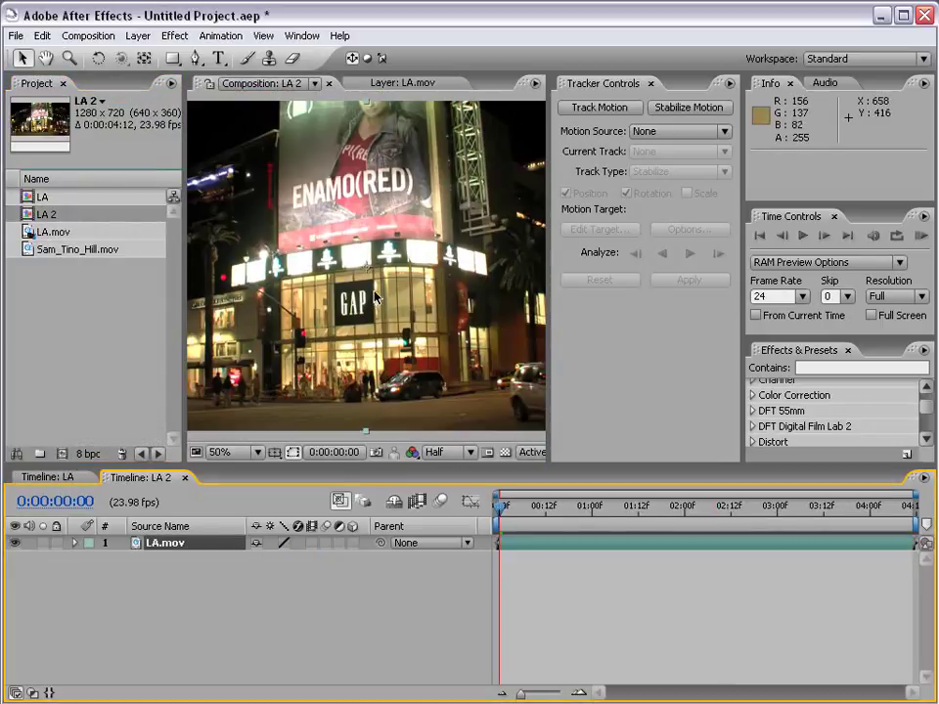
{"action": "scroll", "coordinate": [370, 264], "scroll_direction": "up", "scroll_amount": 1}
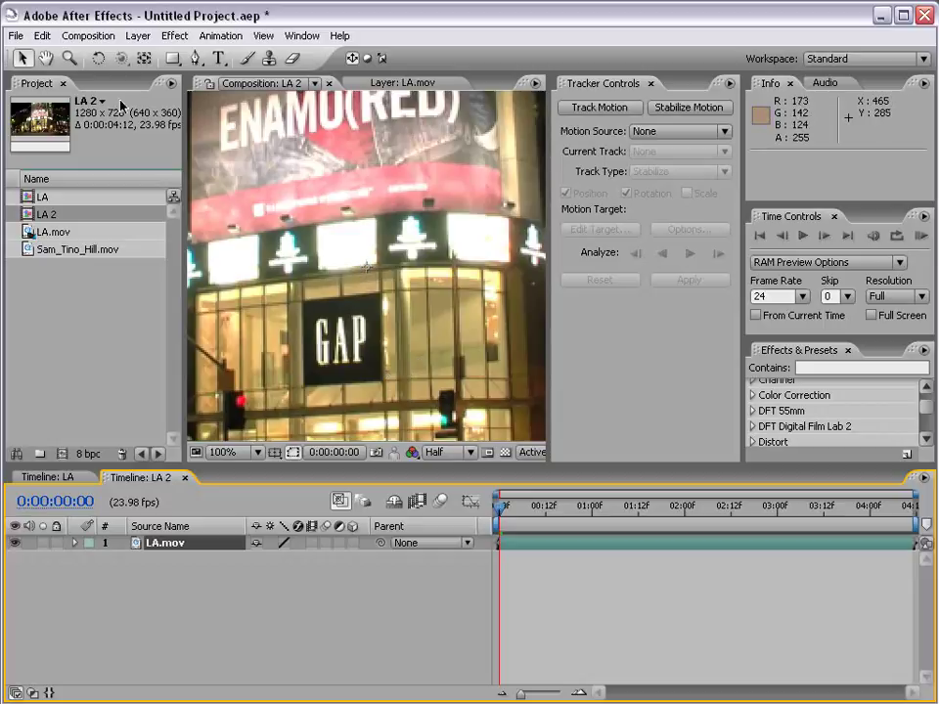
{"action": "left_click", "coordinate": [138, 35]}
{"action": "mouse_move", "coordinate": [143, 61]}
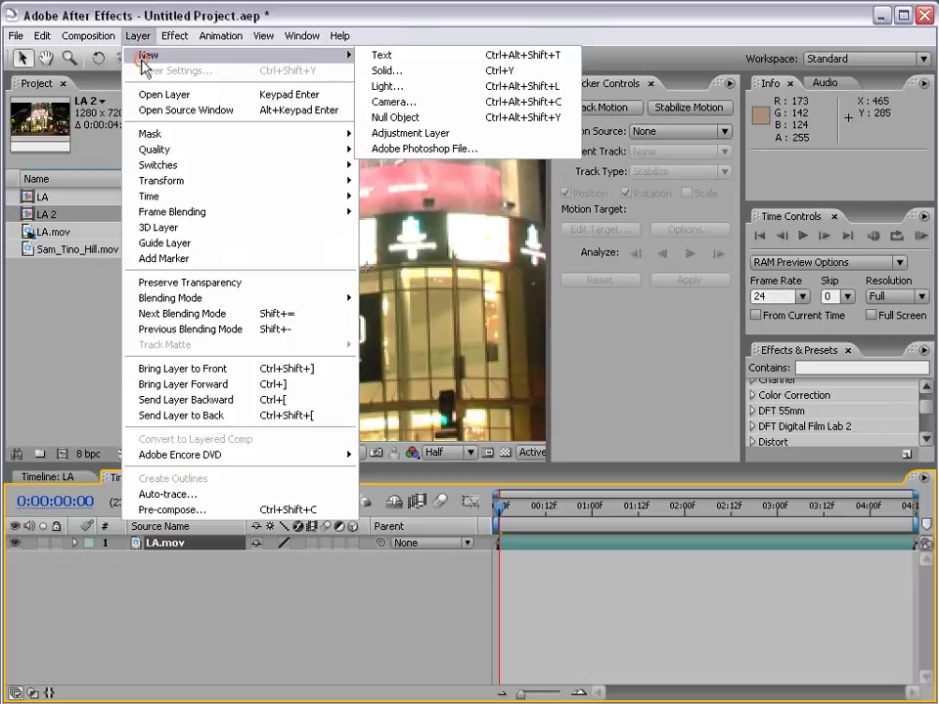
{"action": "left_click", "coordinate": [404, 72]}
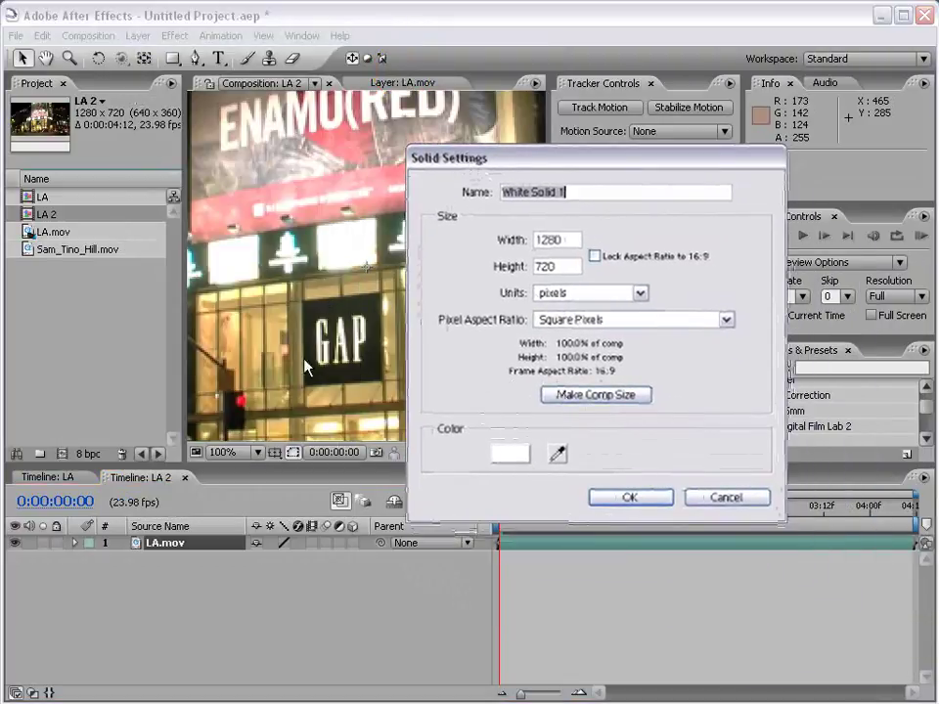
{"action": "left_click", "coordinate": [558, 454]}
{"action": "left_click", "coordinate": [383, 343]}
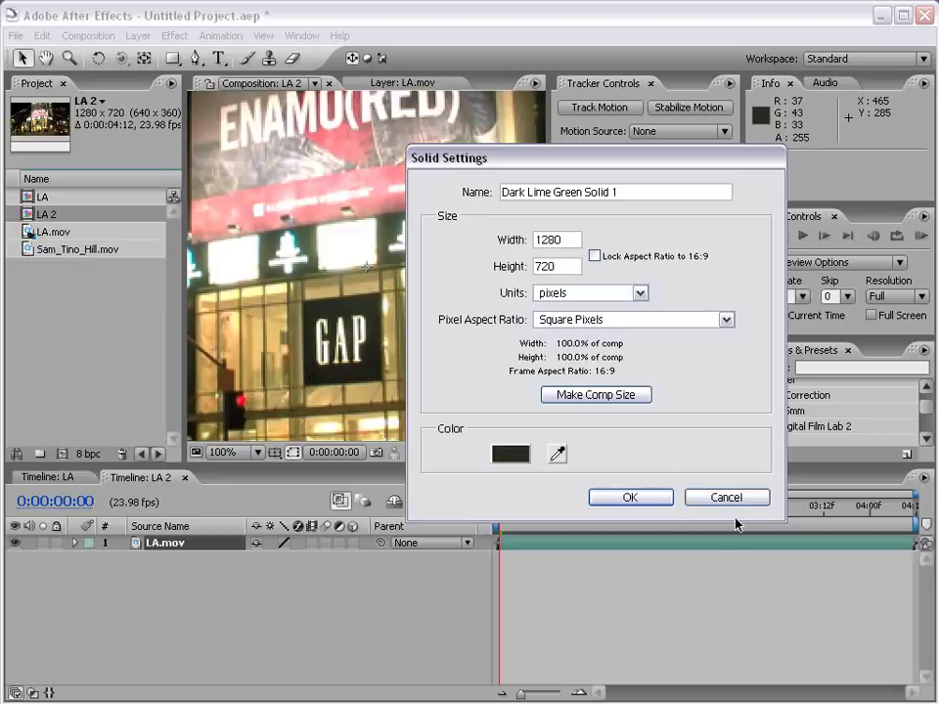
{"action": "left_click", "coordinate": [629, 498]}
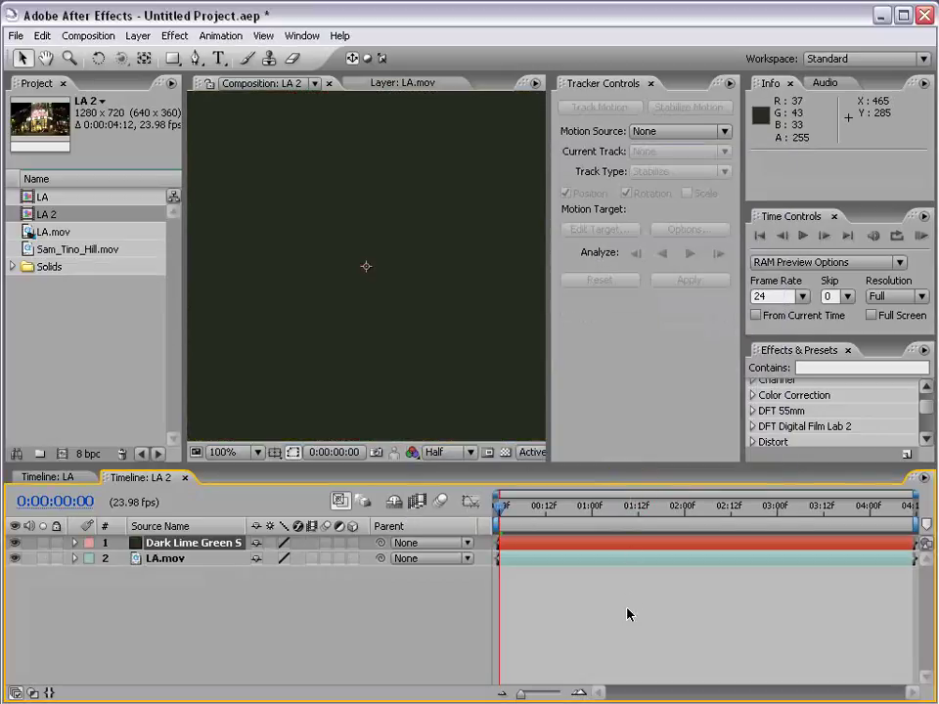
- Hide the dark green solid layer so the LA.mov footage beneath can be seen
{"action": "left_click", "coordinate": [629, 614]}
{"action": "scroll", "coordinate": [387, 304], "scroll_direction": "down", "scroll_amount": 2}
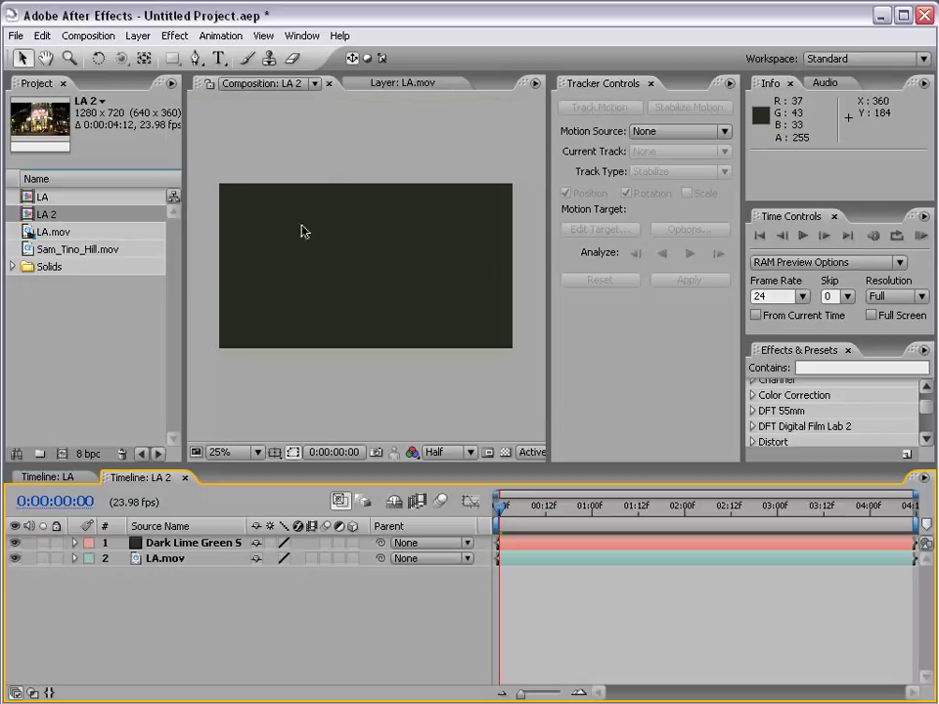
{"action": "left_click", "coordinate": [353, 316]}
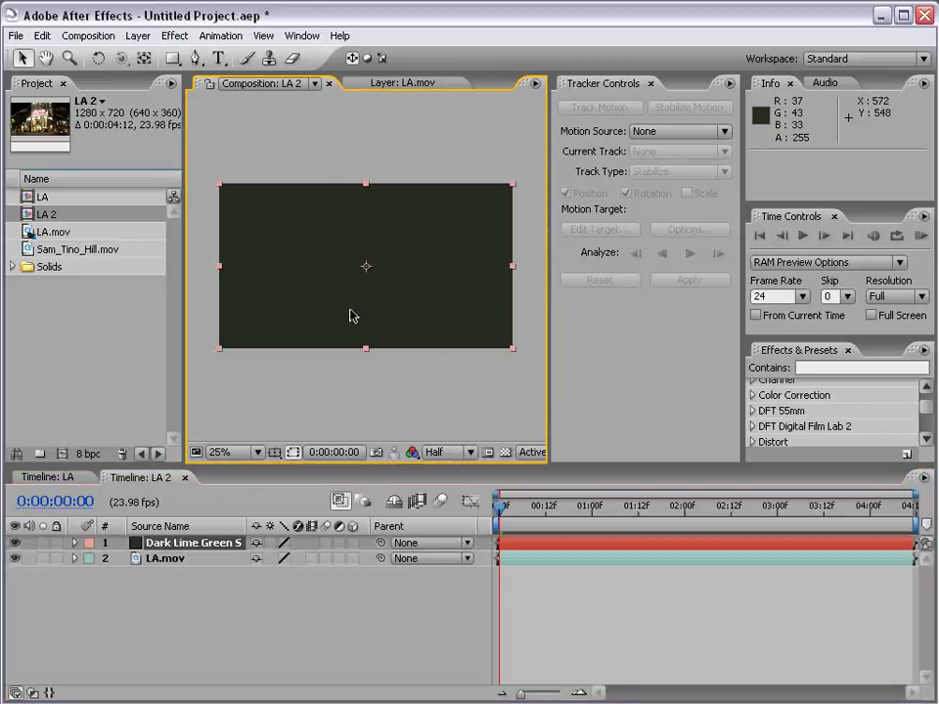
{"action": "left_click", "coordinate": [15, 543]}
- Start a motion track on the LA.mov layer and set its track type to Perspective corner pin
{"action": "left_click", "coordinate": [161, 558]}
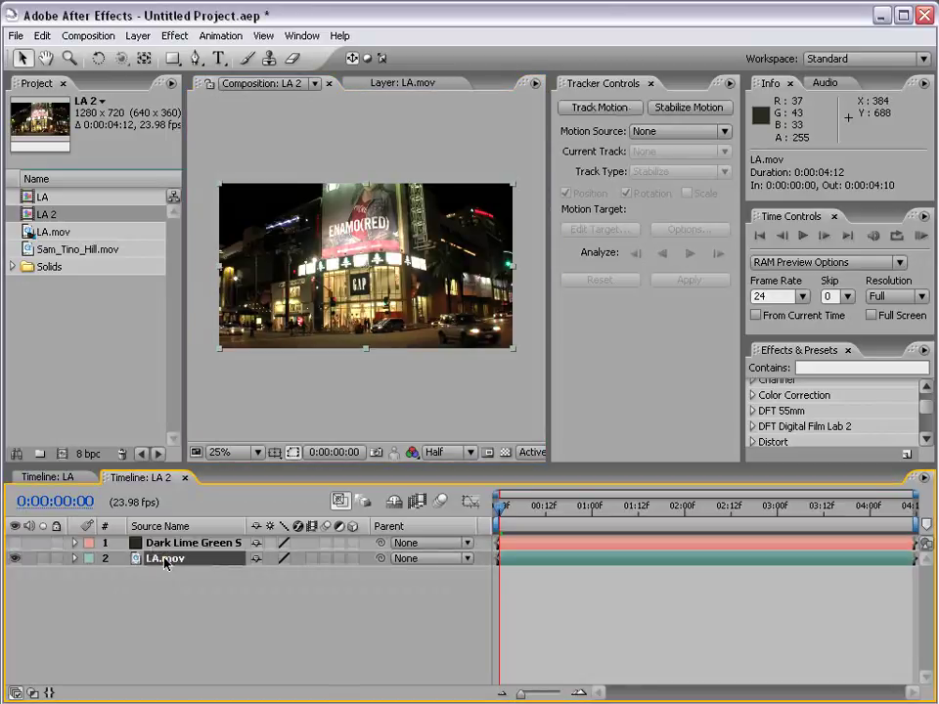
{"action": "scroll", "coordinate": [318, 355], "scroll_direction": "up", "scroll_amount": 2}
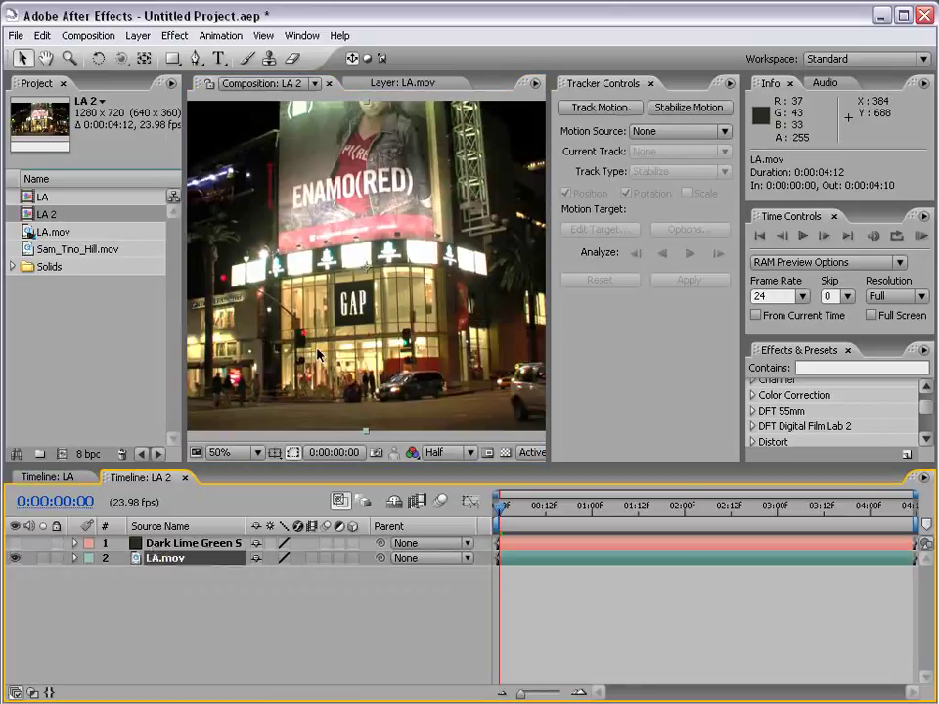
{"action": "double_click", "coordinate": [163, 560]}
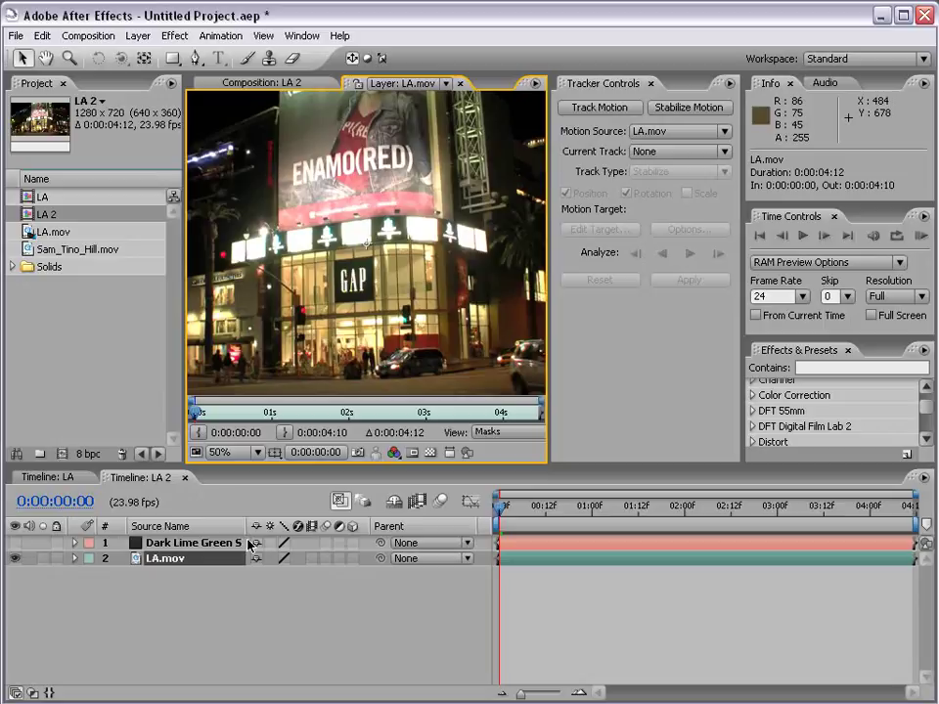
{"action": "left_click", "coordinate": [595, 113]}
{"action": "key", "text": "slash"}
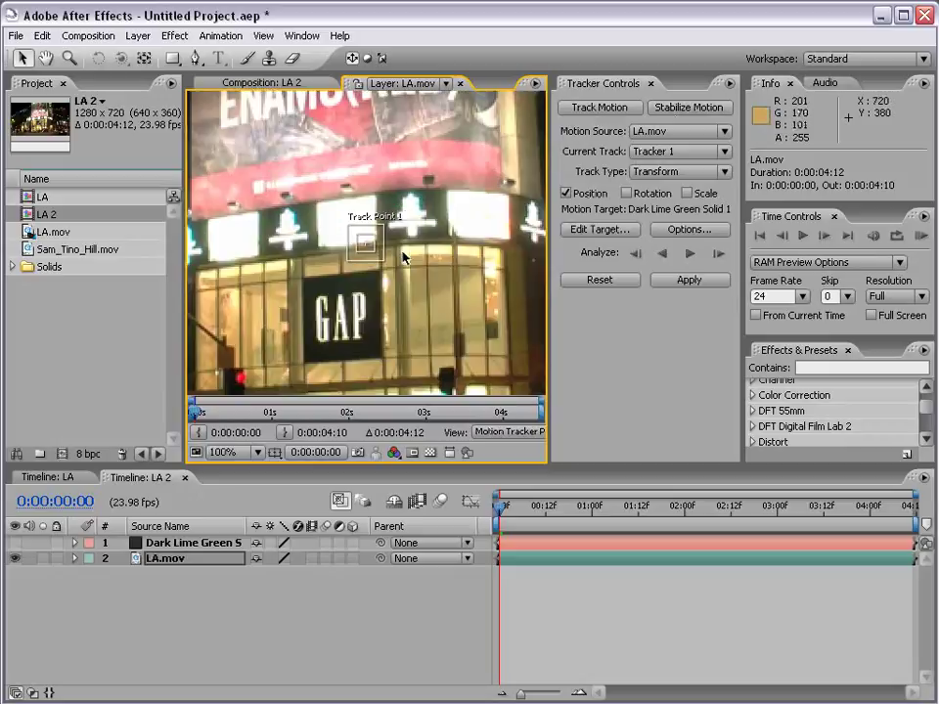
{"action": "left_click", "coordinate": [673, 173]}
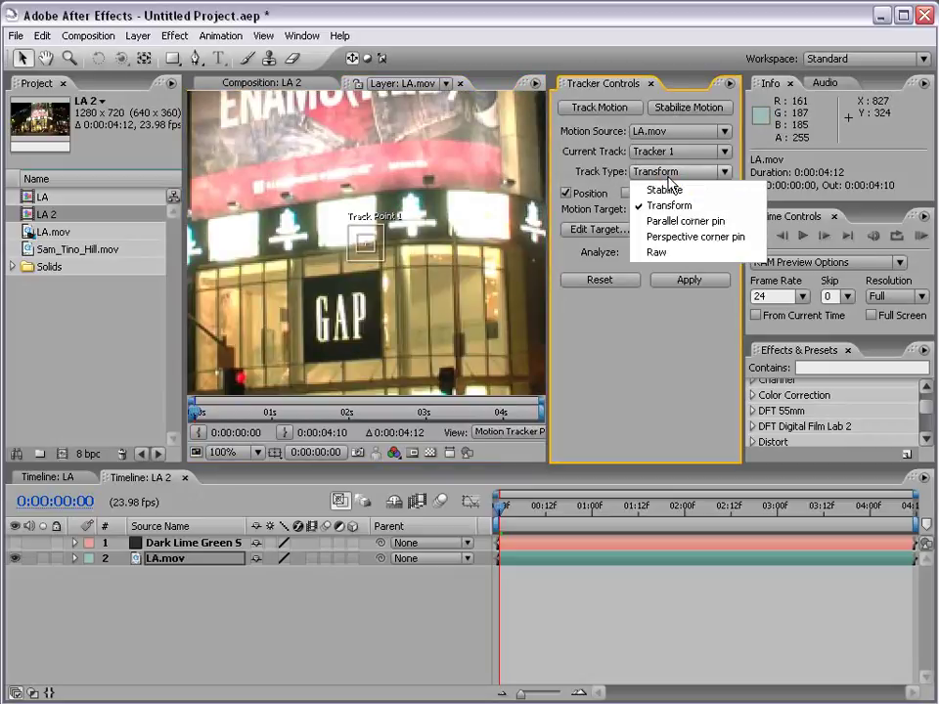
{"action": "left_click", "coordinate": [732, 242]}
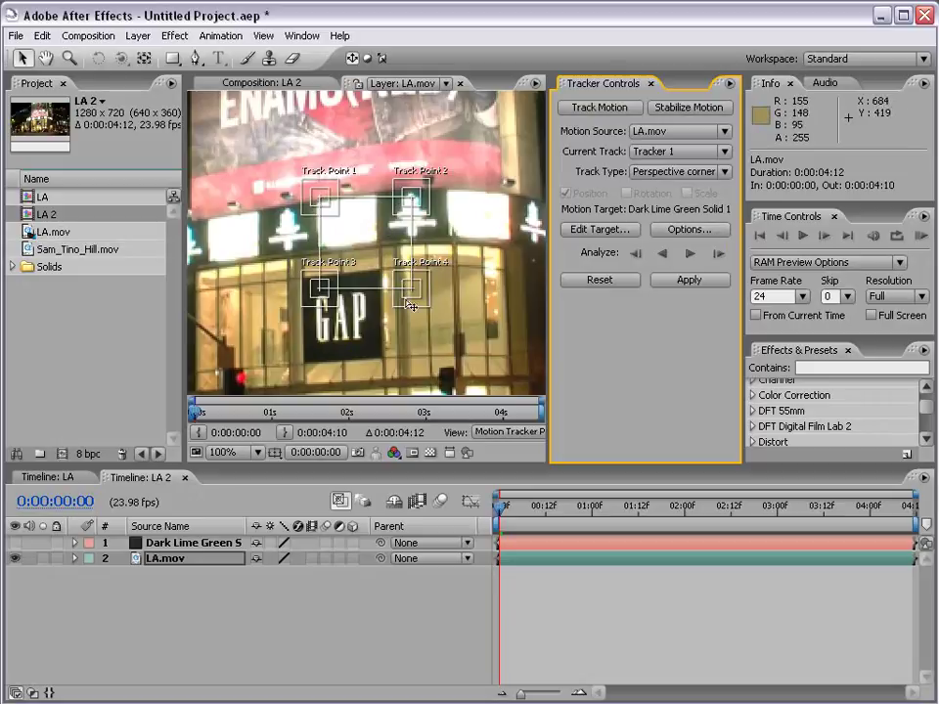
- Place the four track points on the matching corners of the black GAP sign
{"action": "scroll", "coordinate": [378, 309], "scroll_direction": "up", "scroll_amount": 2}
{"action": "left_click_drag", "start_coordinate": [333, 158], "coordinate": [311, 107]}
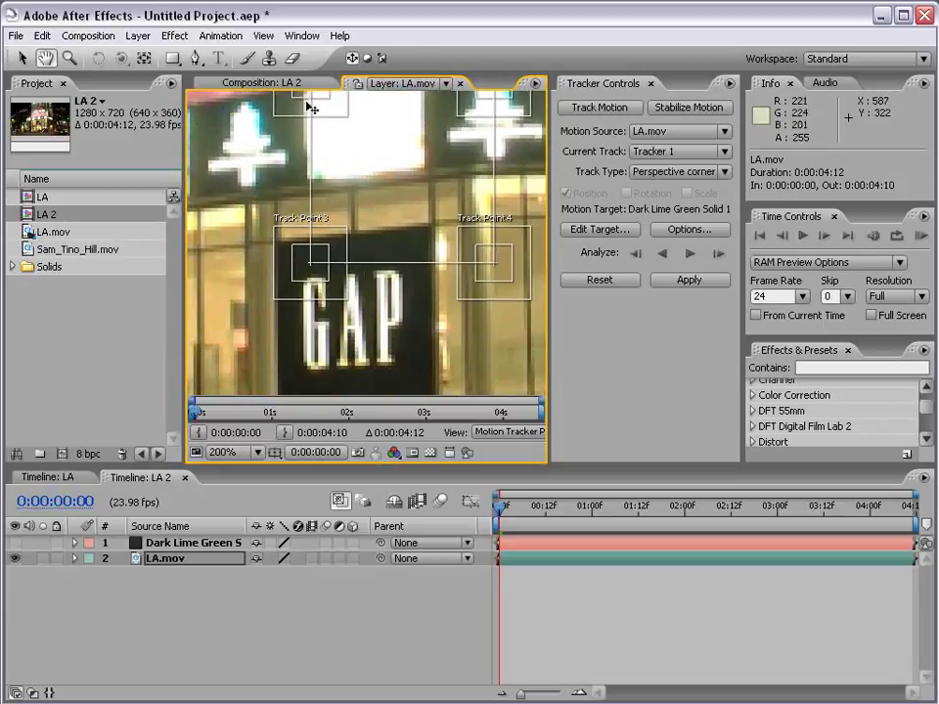
{"action": "left_click_drag", "start_coordinate": [289, 248], "coordinate": [292, 377]}
{"action": "key", "text": "v"}
{"action": "left_click_drag", "start_coordinate": [496, 222], "coordinate": [439, 360]}
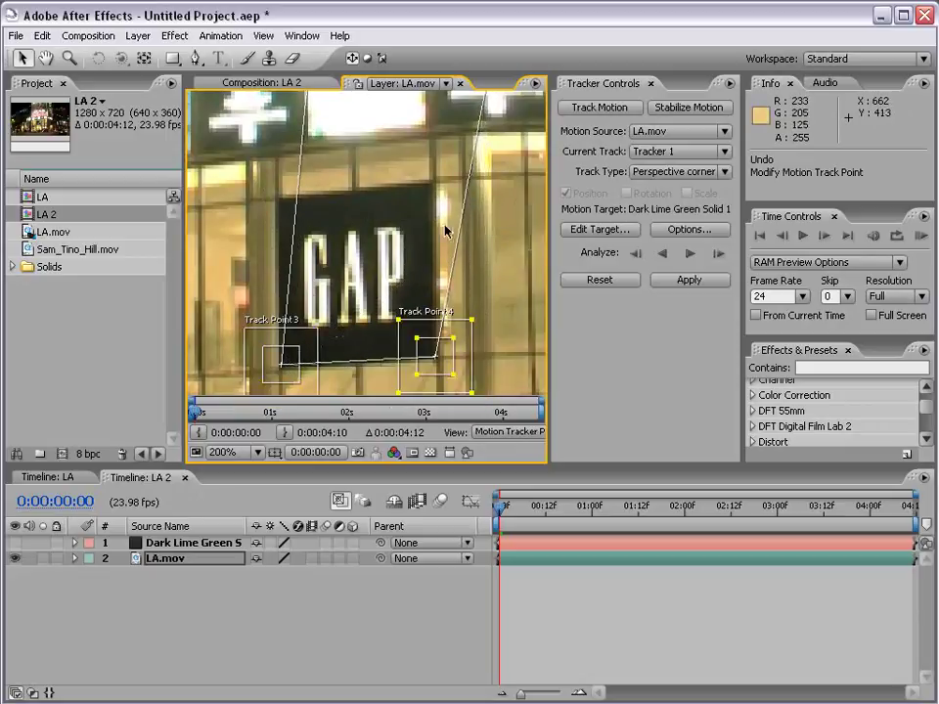
{"action": "scroll", "coordinate": [384, 308], "scroll_direction": "up", "scroll_amount": 5}
{"action": "left_click_drag", "start_coordinate": [433, 190], "coordinate": [398, 189]}
{"action": "left_click_drag", "start_coordinate": [387, 130], "coordinate": [356, 224]}
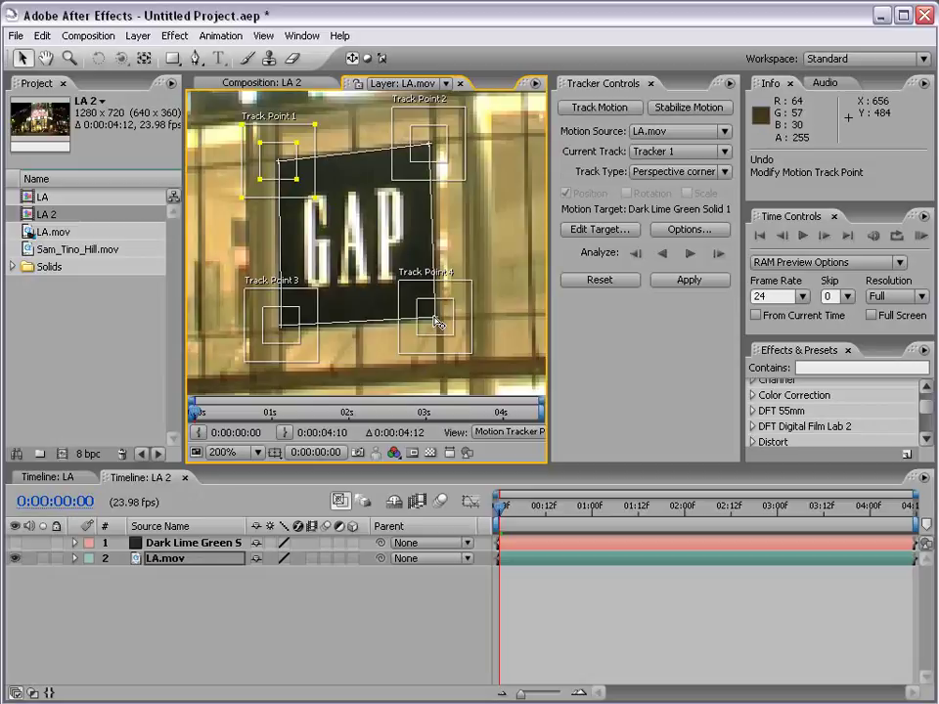
- Fine-tune Track Point 4 at high magnification so it sits exactly on the GAP sign's lower-right corner
{"action": "left_click_drag", "start_coordinate": [440, 331], "coordinate": [359, 223]}
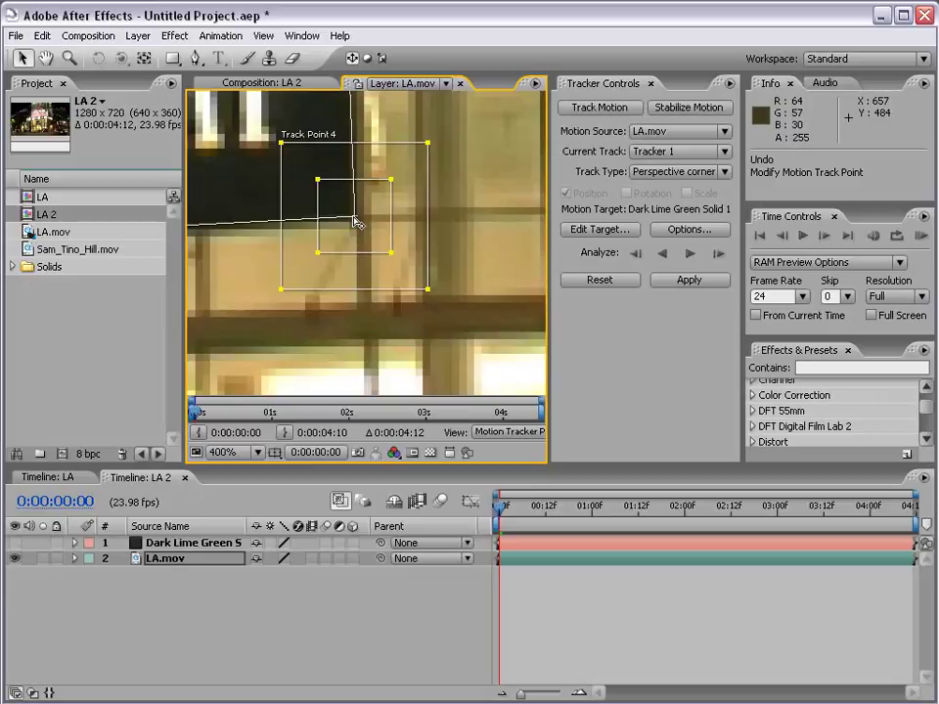
{"action": "left_click_drag", "start_coordinate": [355, 223], "coordinate": [356, 223]}
{"action": "left_click_drag", "start_coordinate": [358, 224], "coordinate": [360, 224]}
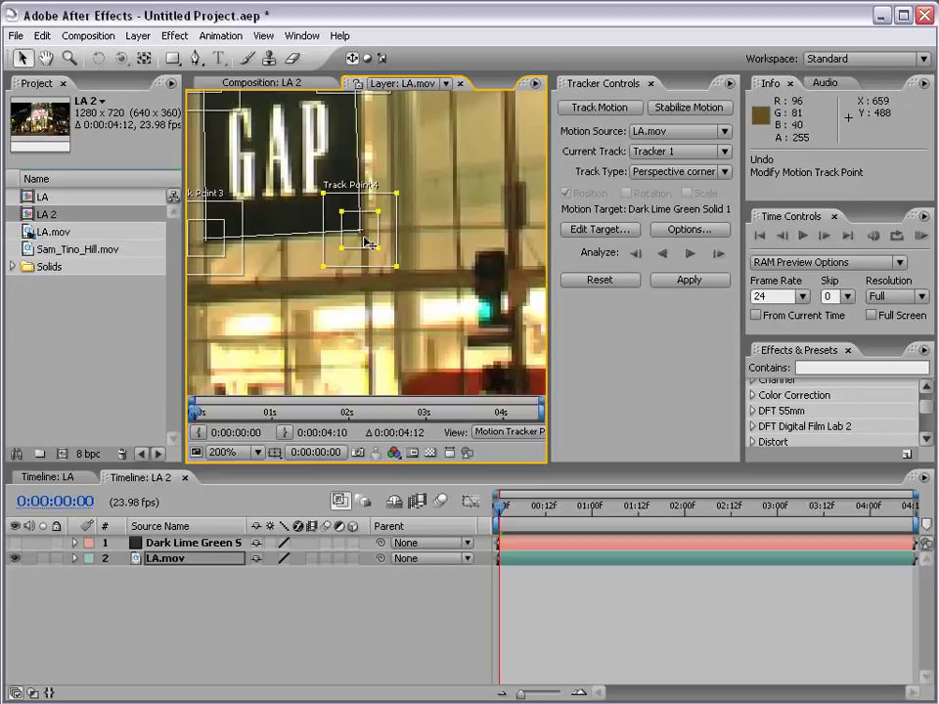
- Offset Track Point 4's tracking region onto the window frame near the green traffic light, with its attach point on the sign's lower-right corner
{"action": "left_click_drag", "start_coordinate": [368, 242], "coordinate": [347, 273]}
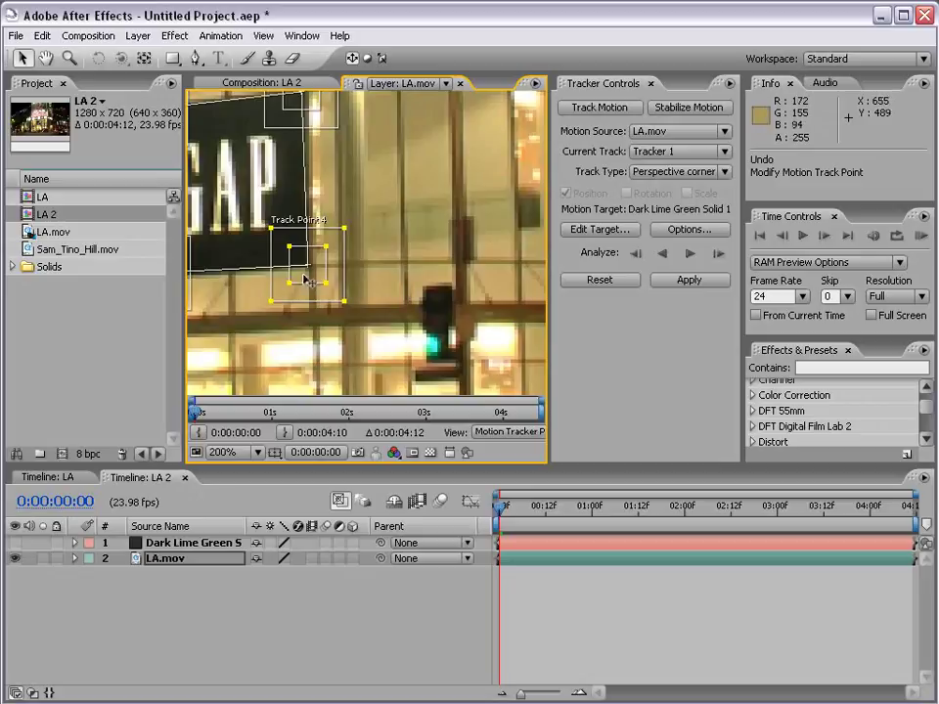
{"action": "left_click_drag", "start_coordinate": [309, 280], "coordinate": [403, 276]}
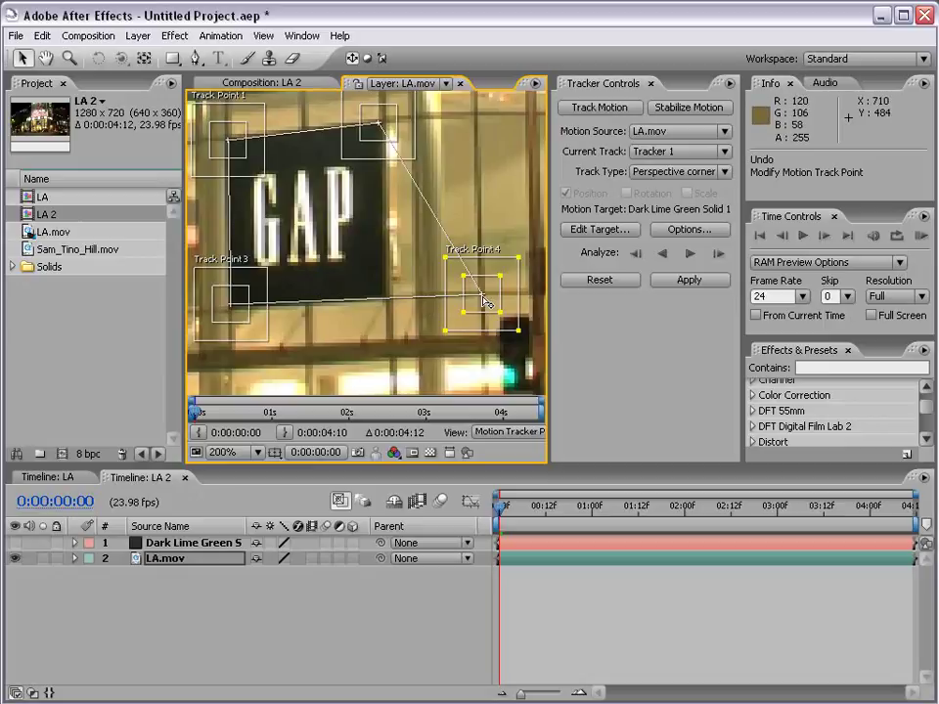
{"action": "left_click_drag", "start_coordinate": [487, 301], "coordinate": [388, 305]}
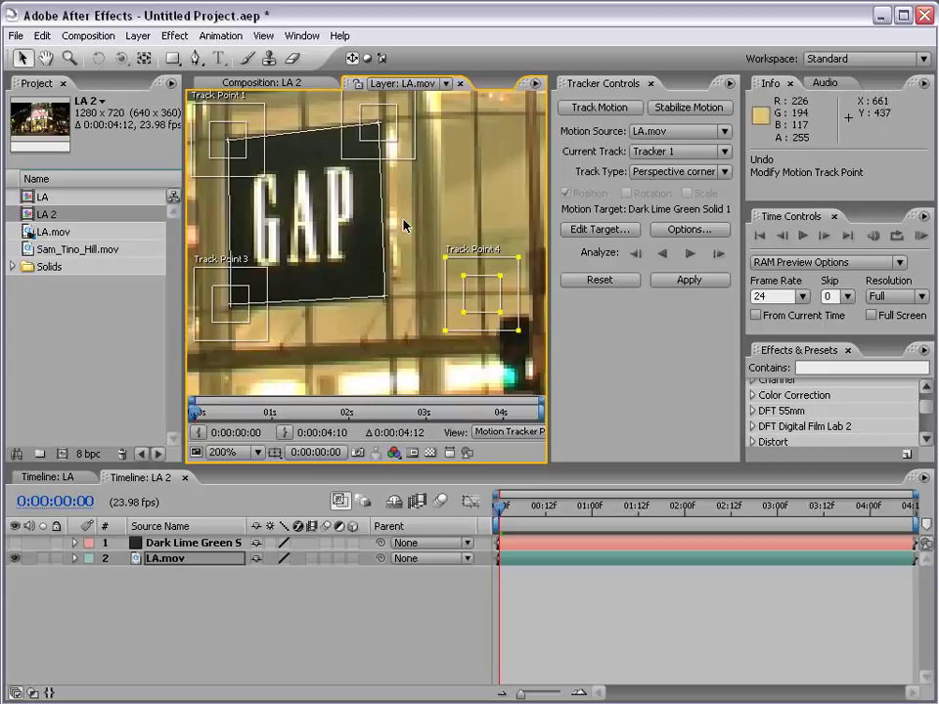
- Examine the four track points in the enlarged layer view and try shifting Track Point 4's region toward the traffic-light pole
{"action": "key", "text": "comma"}
{"action": "key", "text": "comma"}
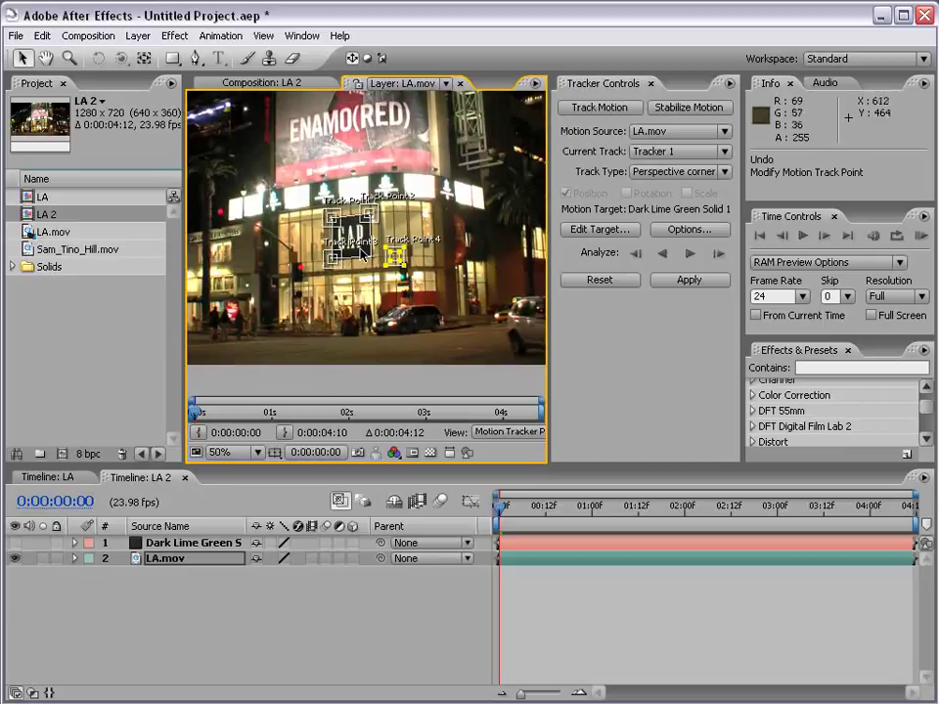
{"action": "key", "text": "period"}
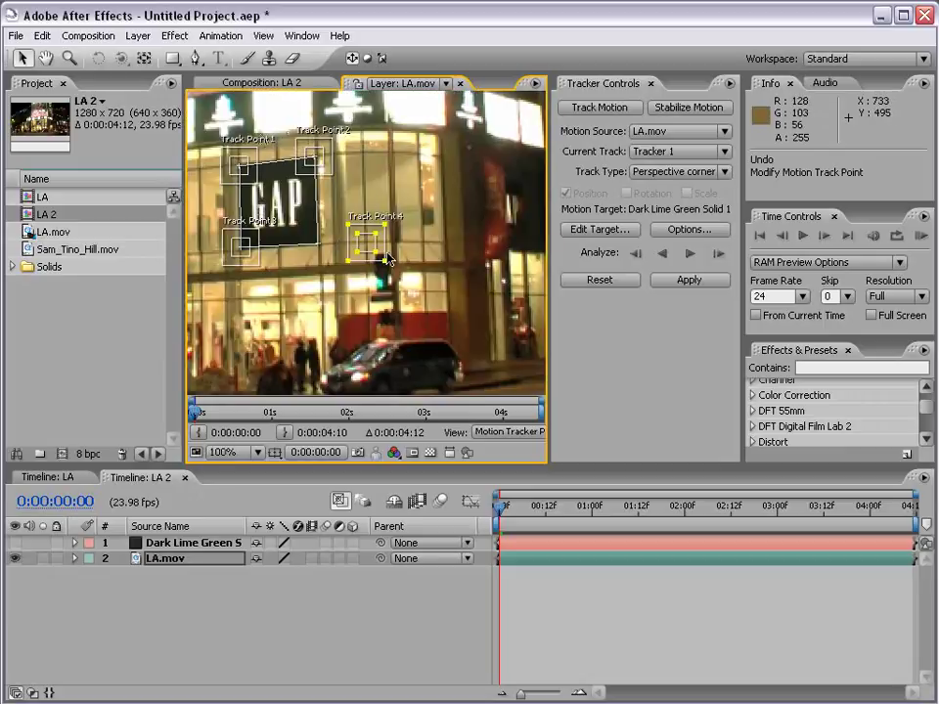
{"action": "key", "text": "grave"}
{"action": "key", "text": "period"}
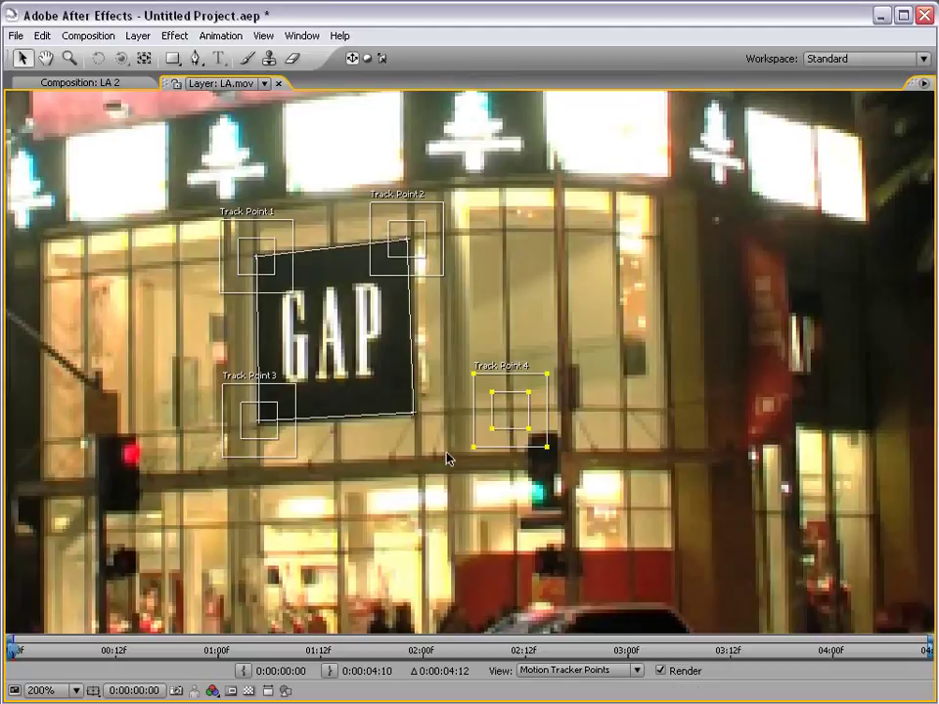
{"action": "left_click_drag", "start_coordinate": [515, 423], "coordinate": [591, 438]}
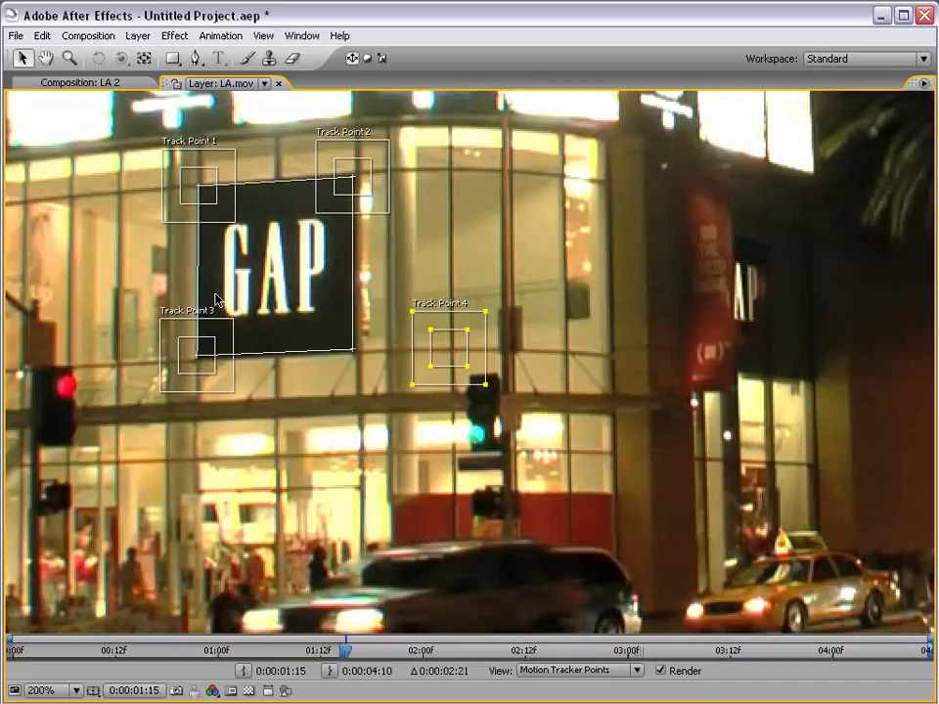
- Analyze the four track points forward from 0:00:01:15 through the end of the clip, and return to the composition's first frame
{"action": "key", "text": "grave"}
{"action": "key", "text": "comma"}
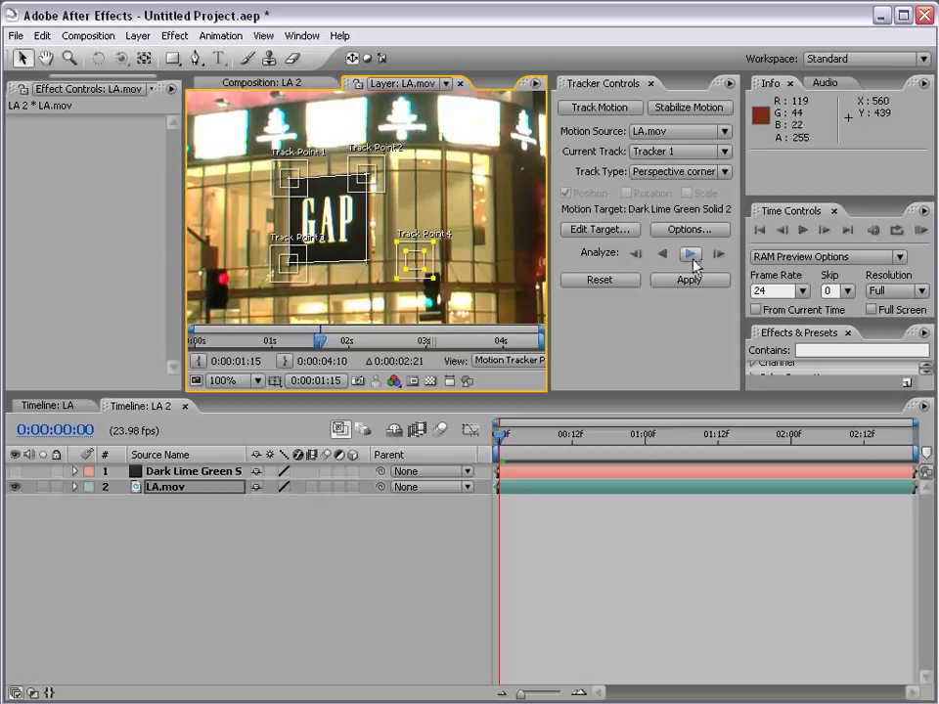
{"action": "left_click", "coordinate": [691, 257]}
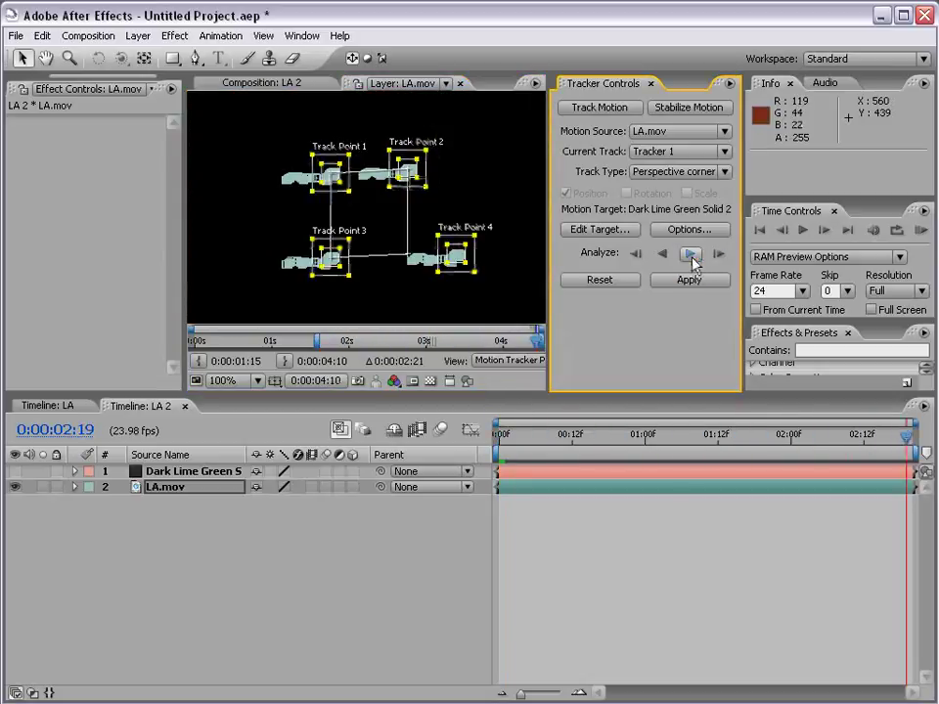
{"action": "left_click", "coordinate": [544, 439]}
{"action": "left_click_drag", "start_coordinate": [544, 443], "coordinate": [477, 459]}
{"action": "left_click", "coordinate": [474, 455]}
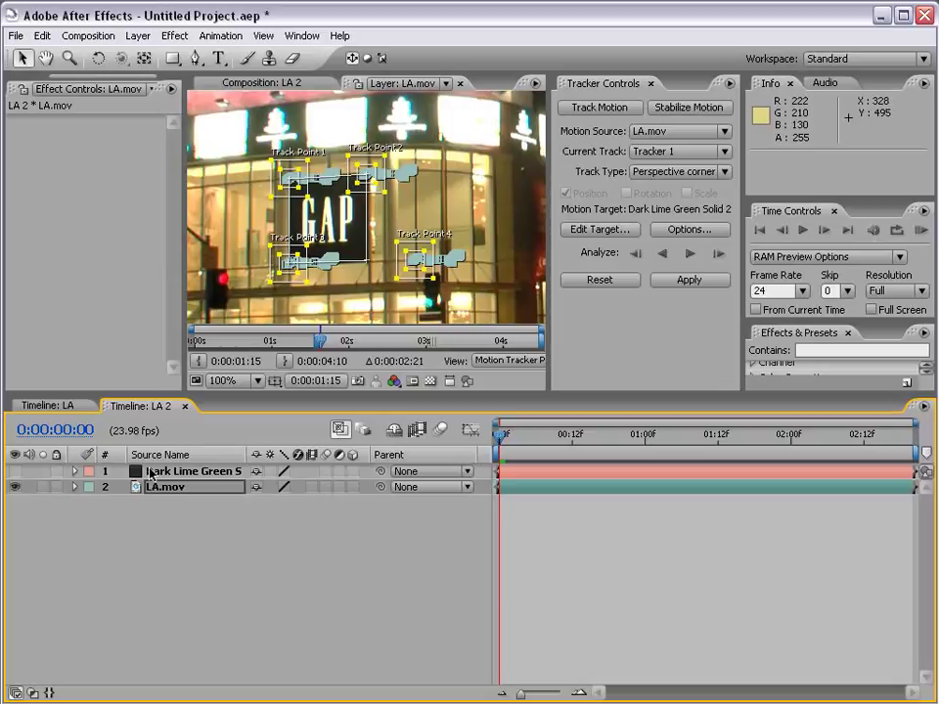
- Set Dark Lime Green Solid 2 as the motion target and apply the perspective corner-pin tracking data to it
{"action": "left_click", "coordinate": [598, 231]}
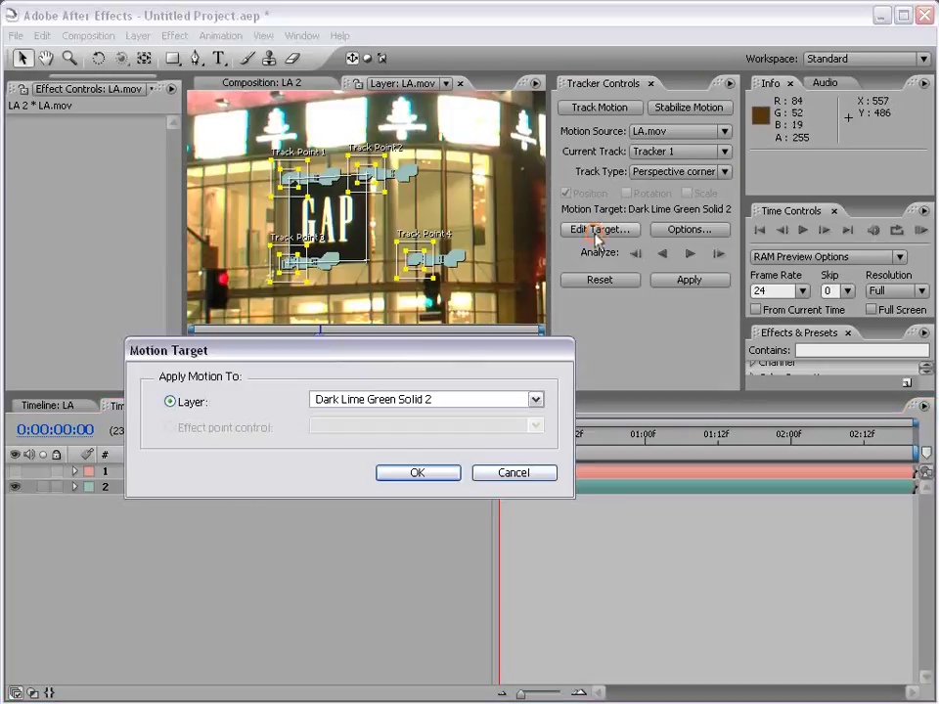
{"action": "left_click", "coordinate": [354, 407]}
{"action": "left_click", "coordinate": [446, 418]}
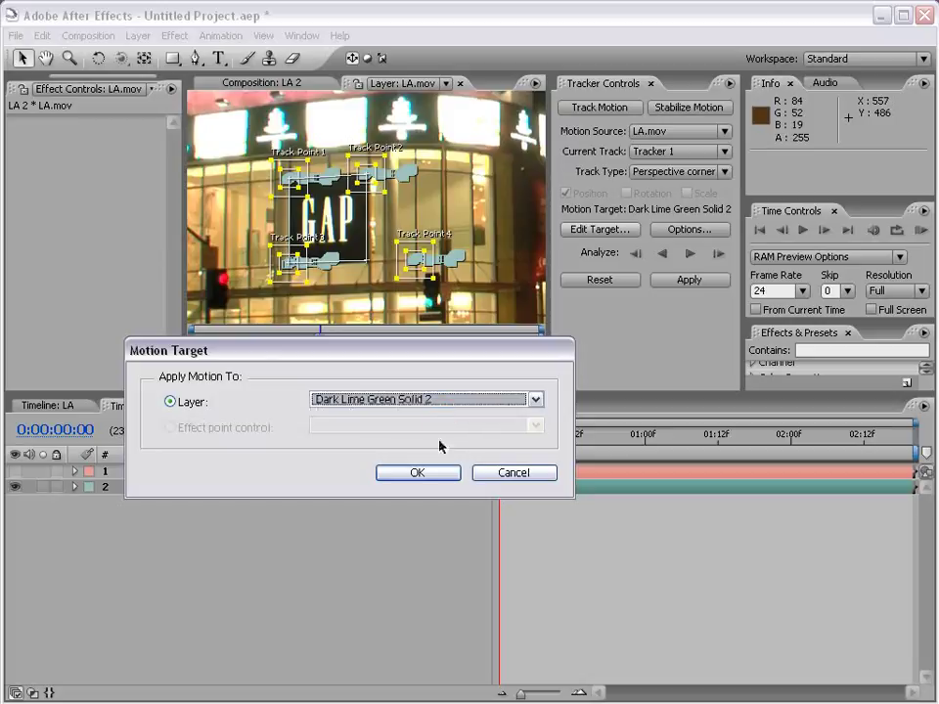
{"action": "left_click", "coordinate": [417, 474]}
{"action": "left_click", "coordinate": [682, 284]}
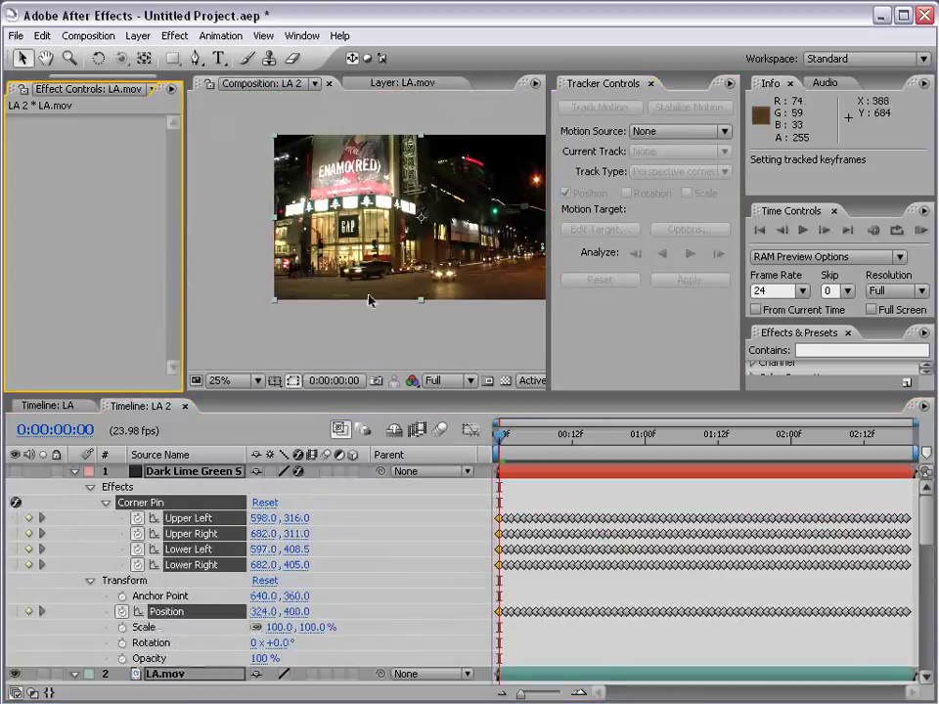
- Make the tracked Dark Lime Green Solid 2 layer visible over the GAP sign in LA 2
{"action": "scroll", "coordinate": [375, 239], "scroll_direction": "up", "scroll_amount": 1}
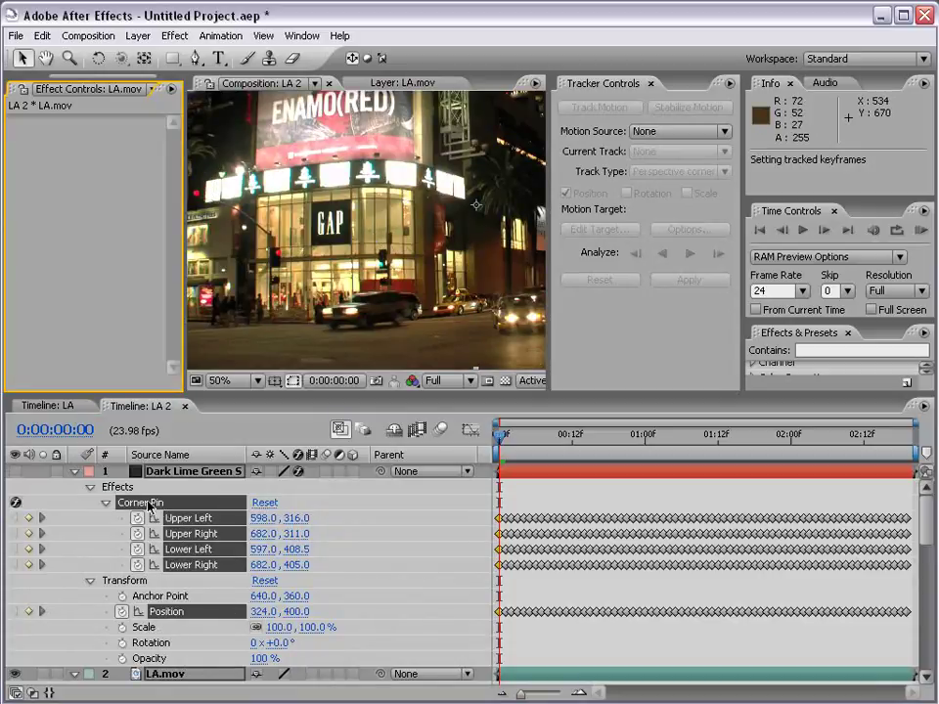
{"action": "left_click", "coordinate": [168, 474]}
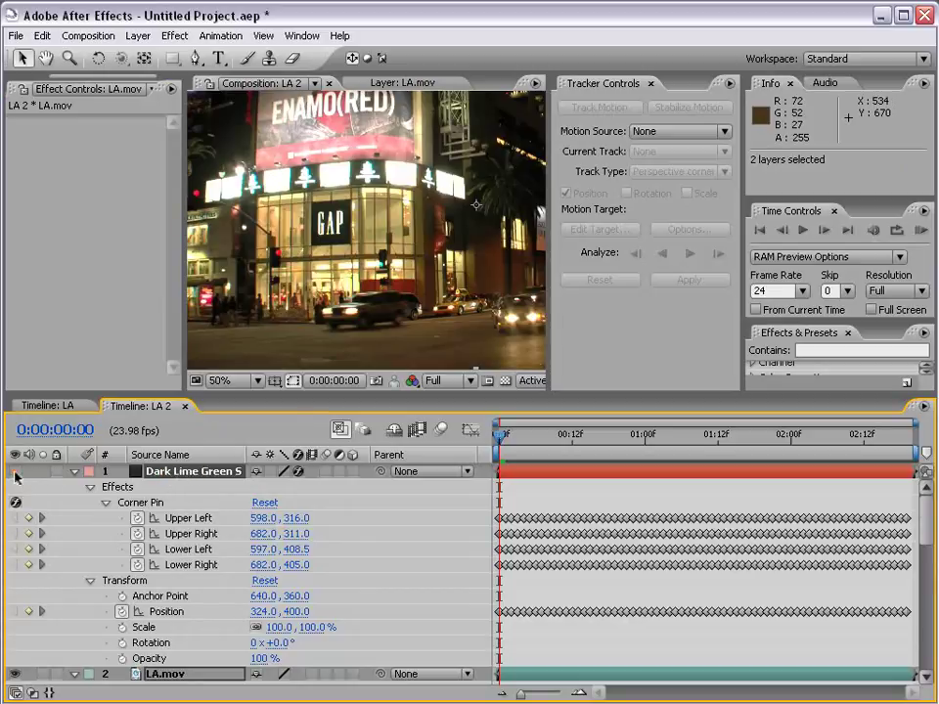
{"action": "left_click", "coordinate": [15, 471]}
{"action": "scroll", "coordinate": [316, 290], "scroll_direction": "up", "scroll_amount": 2}
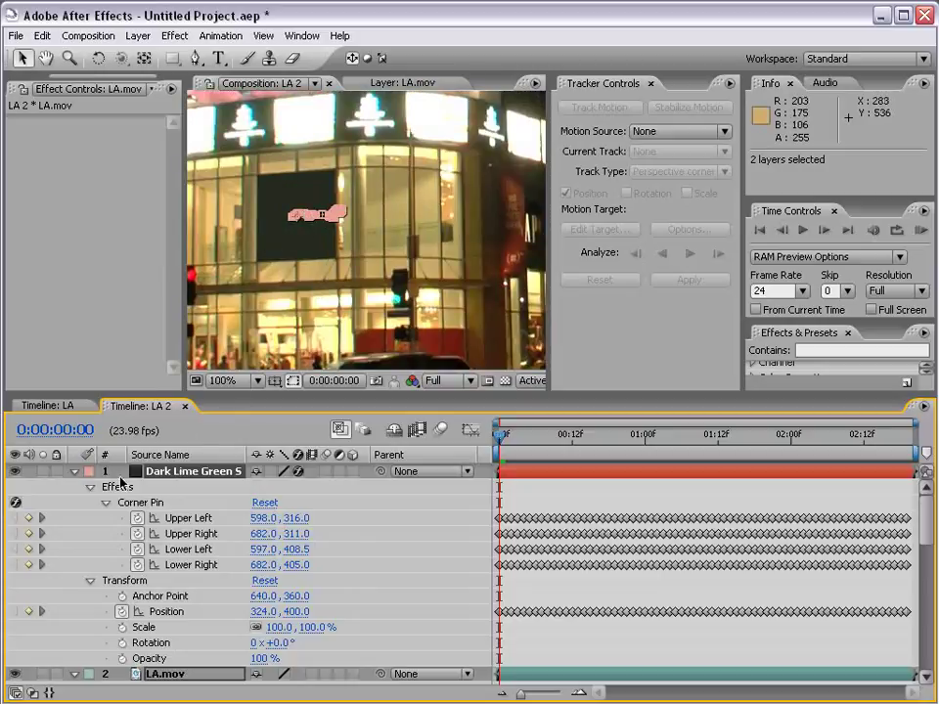
- Scrub through LA 2 to 0:00:02:05 to check how the solid follows the sign, and collapse the solid's properties
{"action": "left_click_drag", "start_coordinate": [501, 435], "coordinate": [719, 440]}
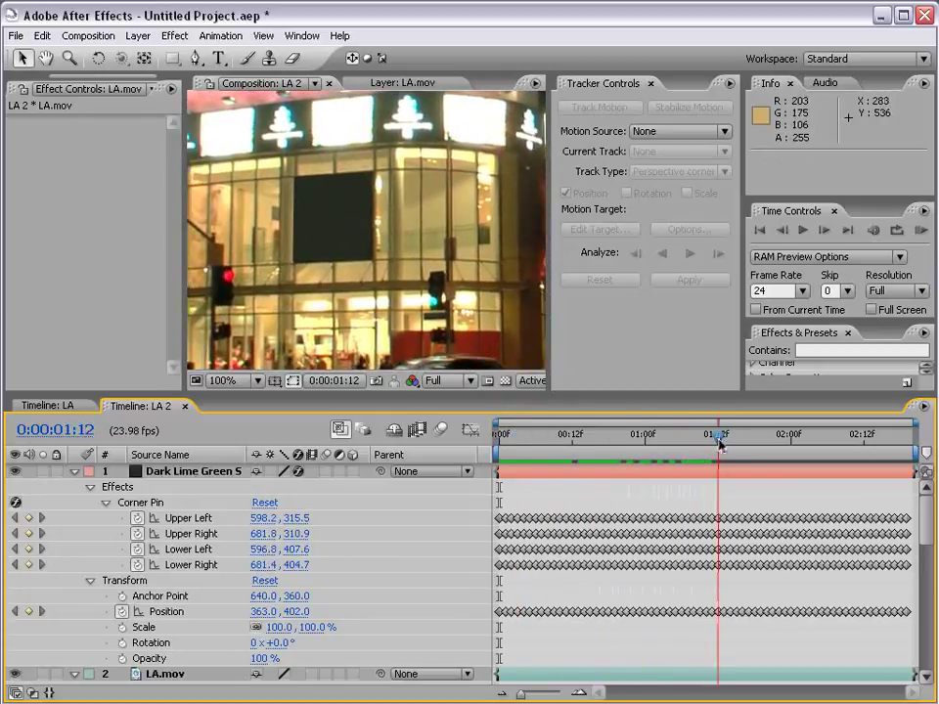
{"action": "left_click", "coordinate": [822, 445]}
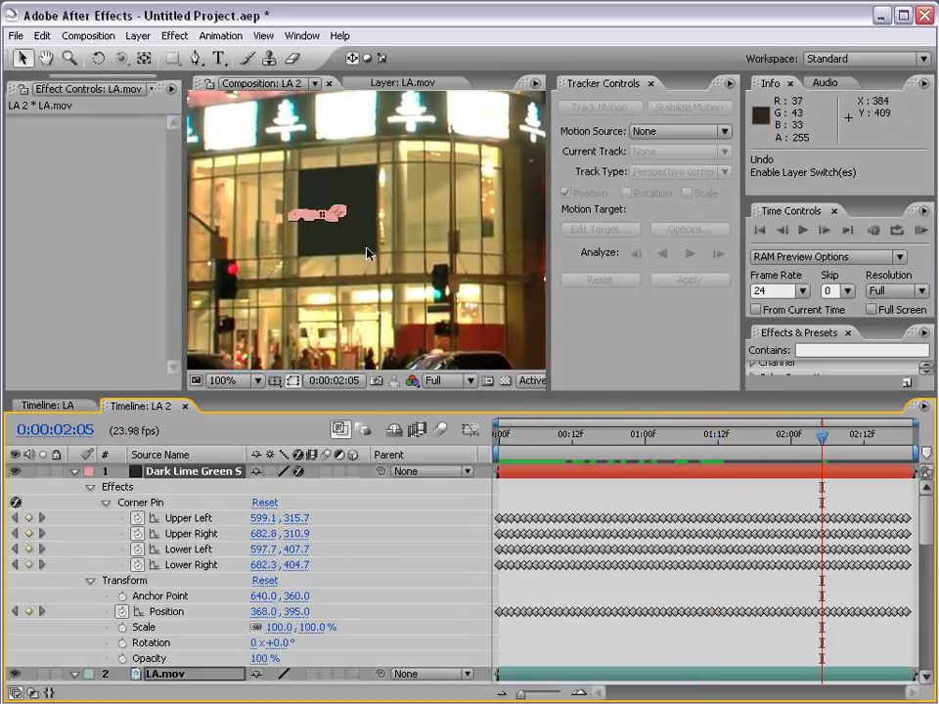
{"action": "left_click", "coordinate": [96, 478]}
{"action": "left_click", "coordinate": [75, 473]}
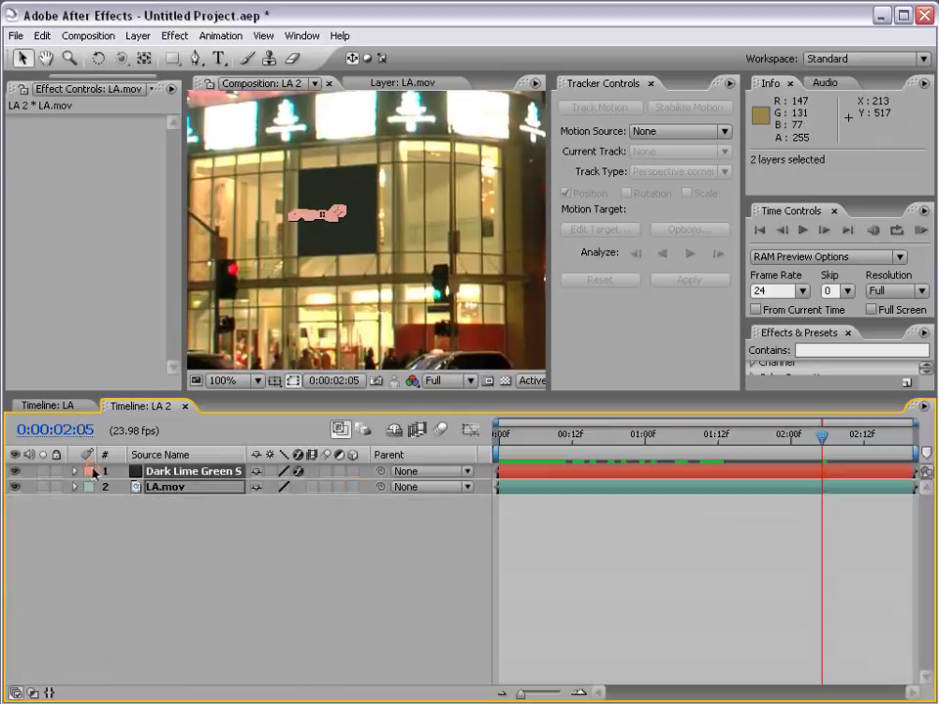
{"action": "scroll", "coordinate": [346, 231], "scroll_direction": "down", "scroll_amount": 2}
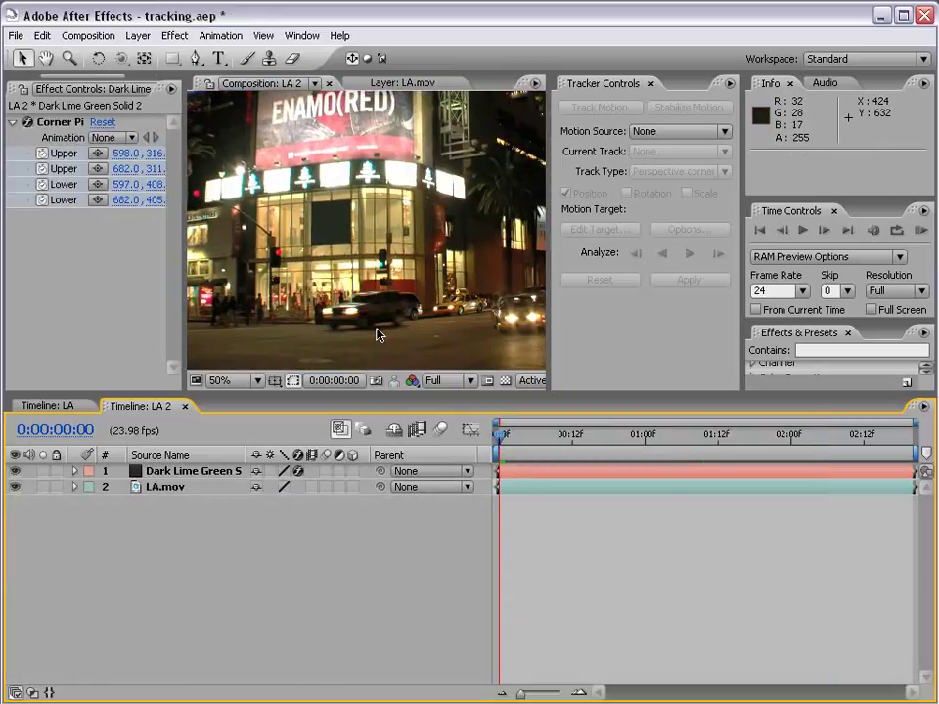
- Pre-compose the solid as Dark Lime Green Solid 2 Comp 1, leaving all attributes in LA 2, and preview the composition
{"action": "left_click", "coordinate": [180, 474]}
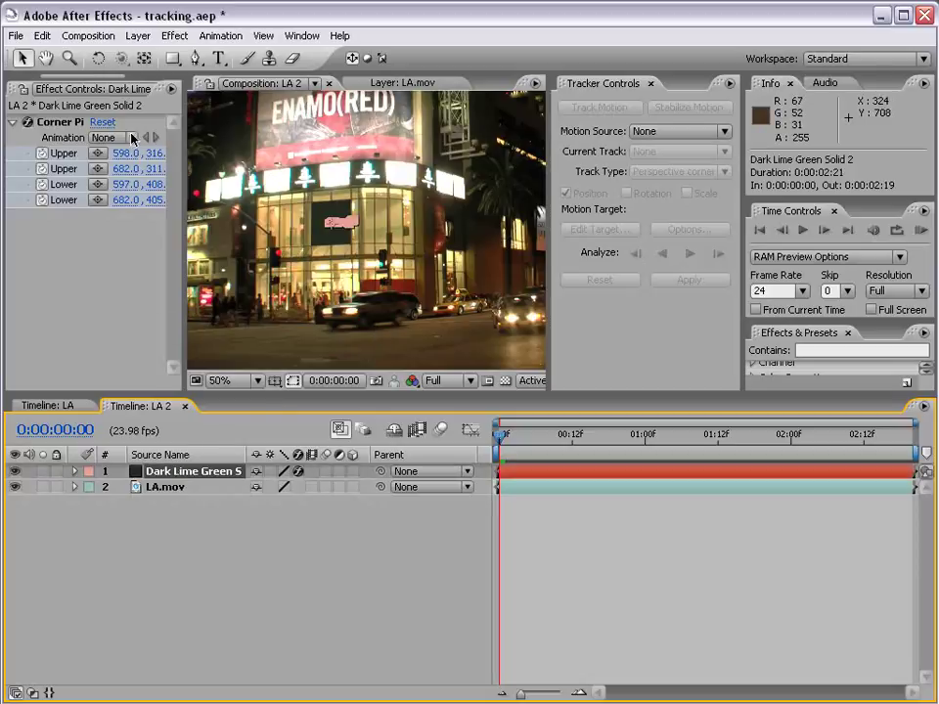
{"action": "left_click", "coordinate": [137, 35]}
{"action": "left_click", "coordinate": [210, 511]}
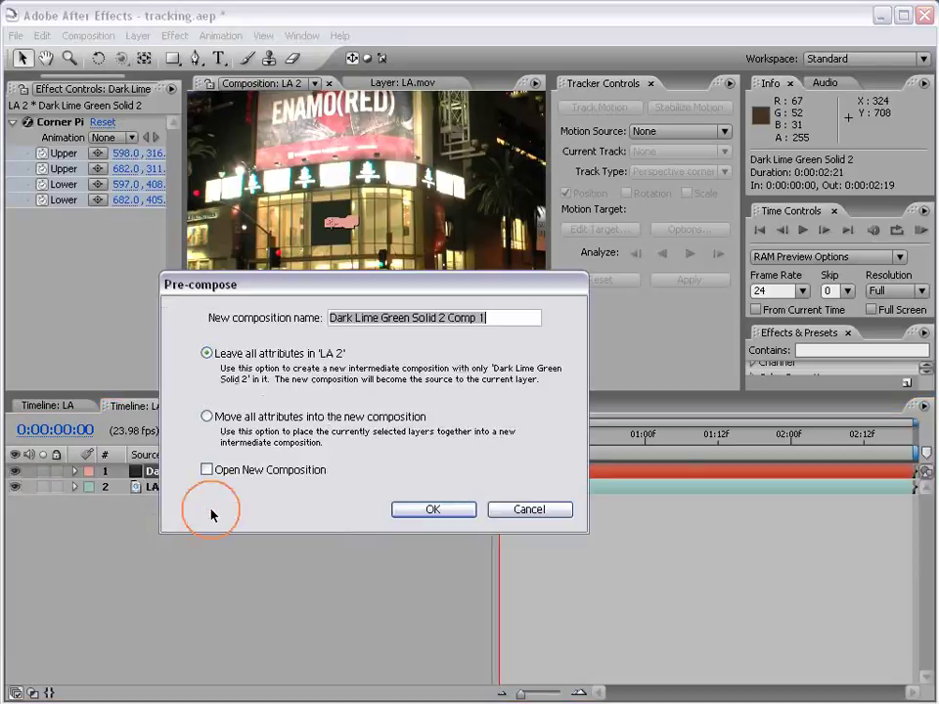
{"action": "left_click_drag", "start_coordinate": [349, 290], "coordinate": [496, 301]}
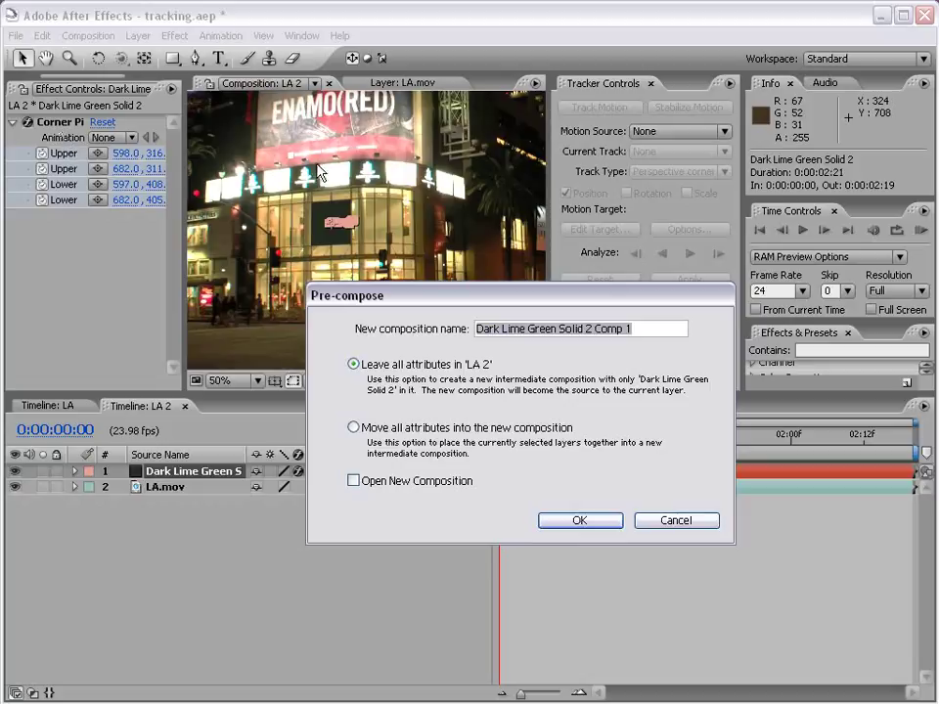
{"action": "left_click", "coordinate": [579, 522]}
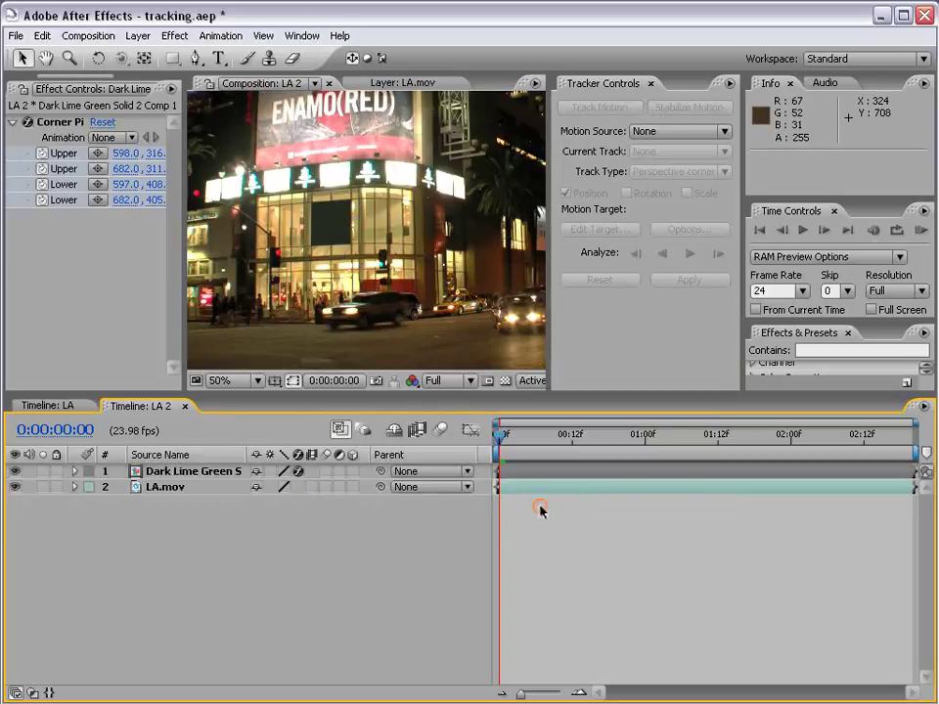
{"action": "key", "text": "space"}
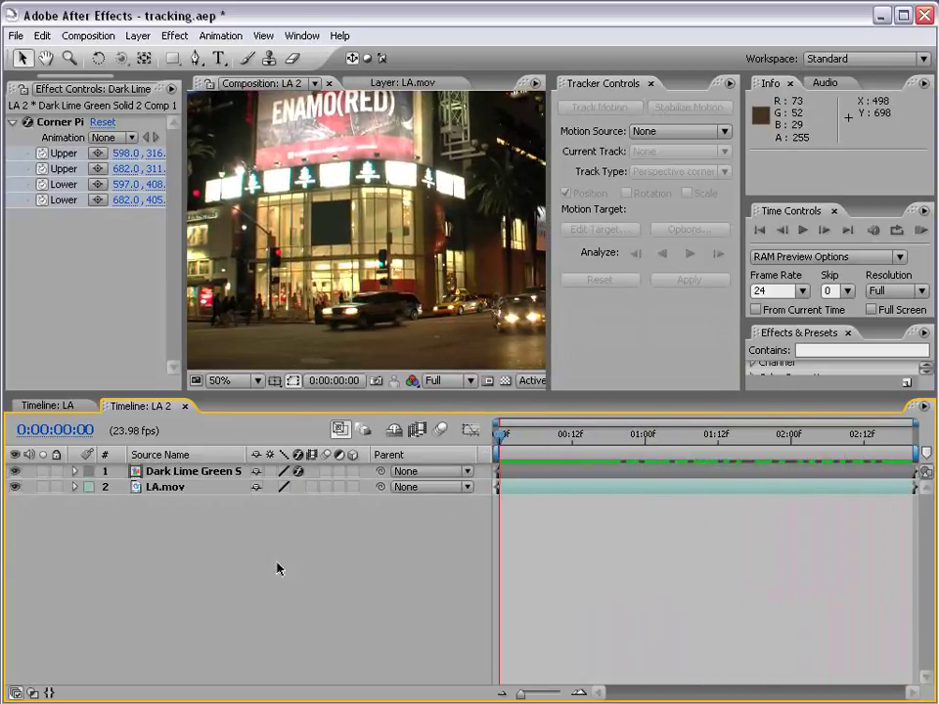
- Open the Dark Lime Green Solid 2 Comp 1 precomposition and view its whole frame with the solid selected
{"action": "left_click", "coordinate": [200, 473]}
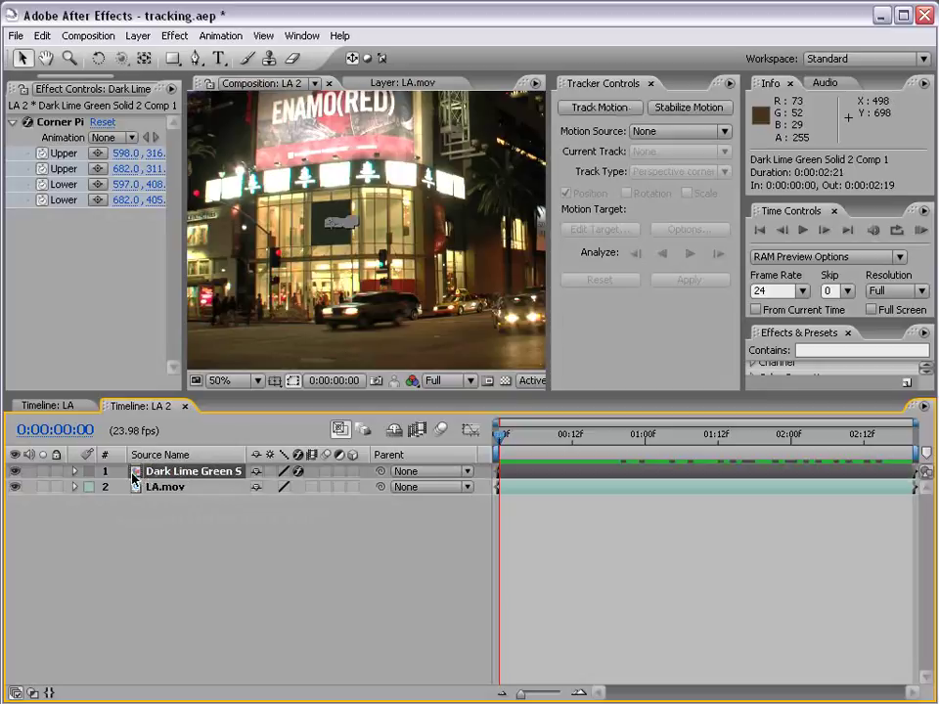
{"action": "double_click", "coordinate": [178, 476]}
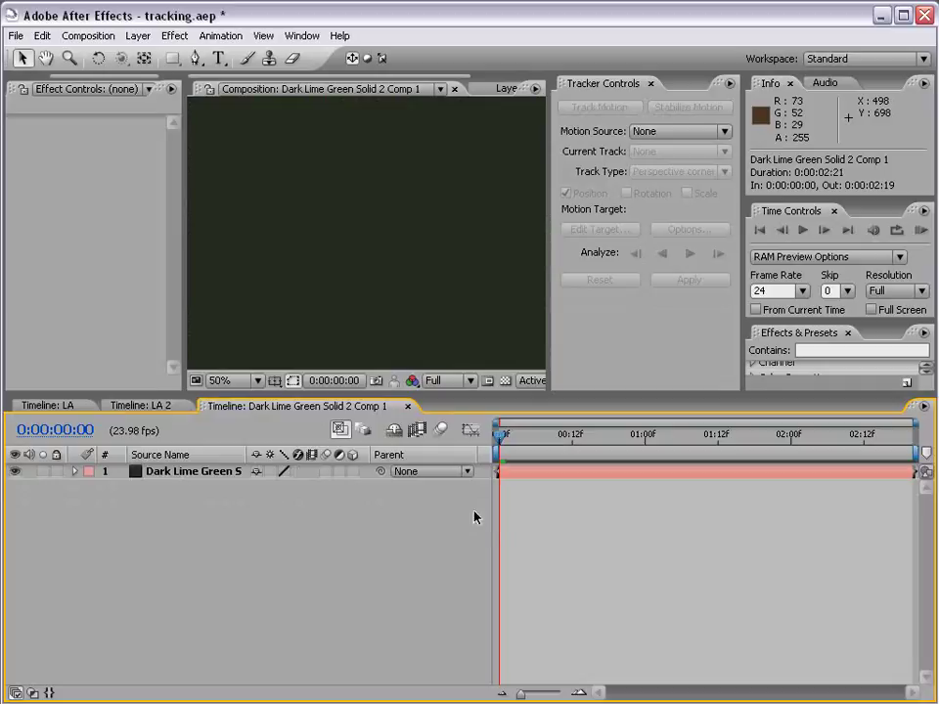
{"action": "scroll", "coordinate": [342, 261], "scroll_direction": "down", "scroll_amount": 2}
{"action": "left_click", "coordinate": [360, 279]}
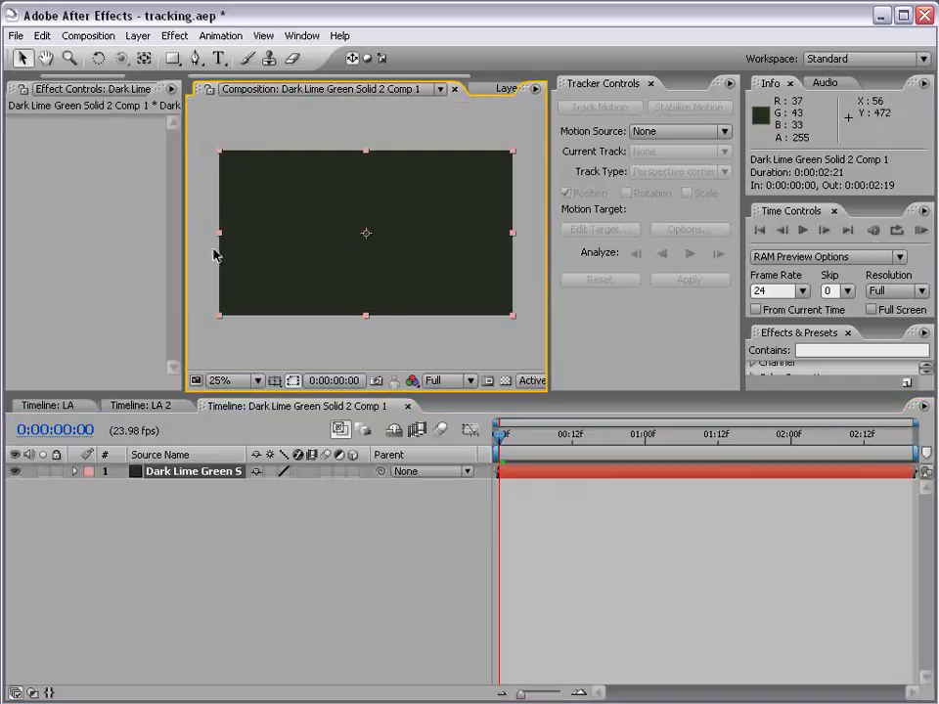
- Try shifting the lower-right corner of the sign's Corner Pin in LA 2, and undo the change
{"action": "left_click", "coordinate": [140, 407]}
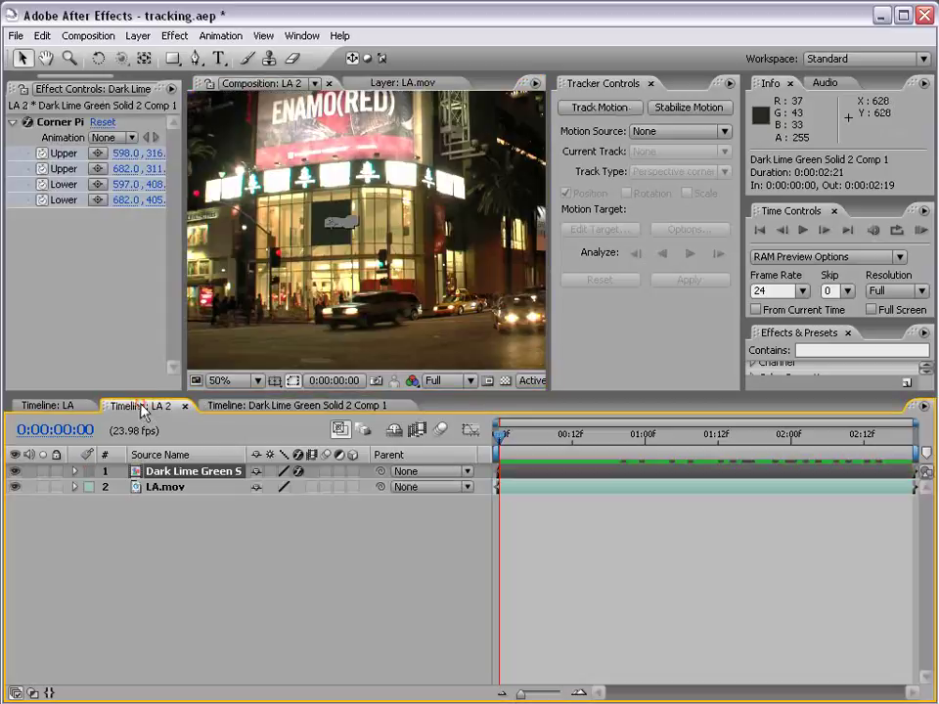
{"action": "left_click", "coordinate": [70, 123]}
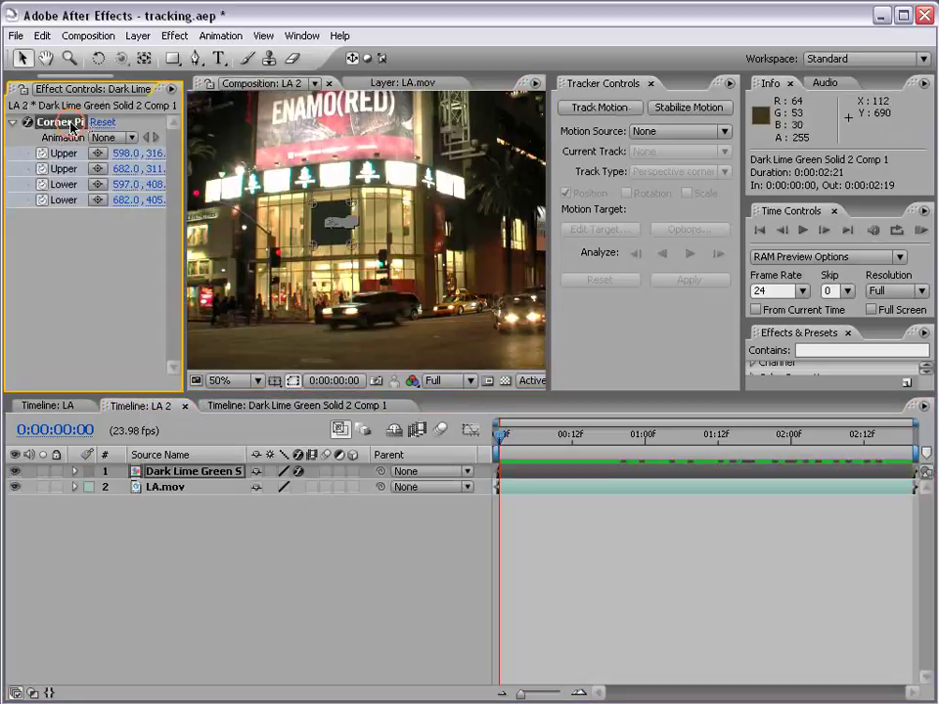
{"action": "mouse_move", "coordinate": [351, 245]}
{"action": "left_mouse_down"}
{"action": "mouse_move", "coordinate": [437, 313]}
{"action": "mouse_move", "coordinate": [344, 247]}
{"action": "left_mouse_up"}
{"action": "key", "text": "ctrl+z"}
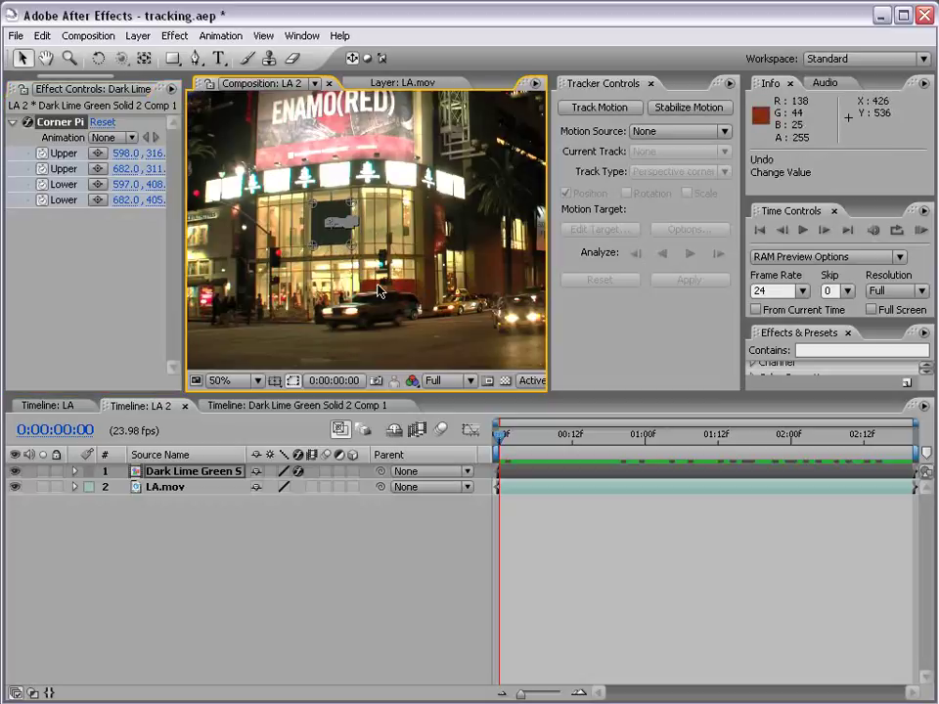
- Add a text layer reading "VCP" over the solid inside Dark Lime Green Solid 2 Comp 1
{"action": "left_click", "coordinate": [160, 415]}
{"action": "left_click", "coordinate": [273, 406]}
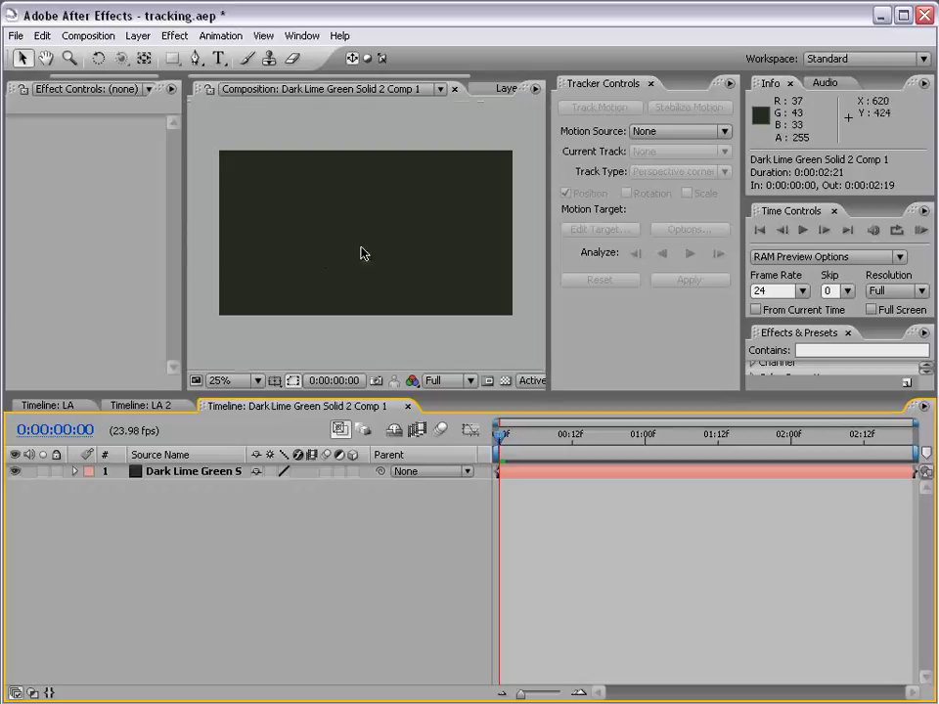
{"action": "left_click", "coordinate": [297, 241]}
{"action": "left_click", "coordinate": [219, 59]}
{"action": "left_click", "coordinate": [266, 230]}
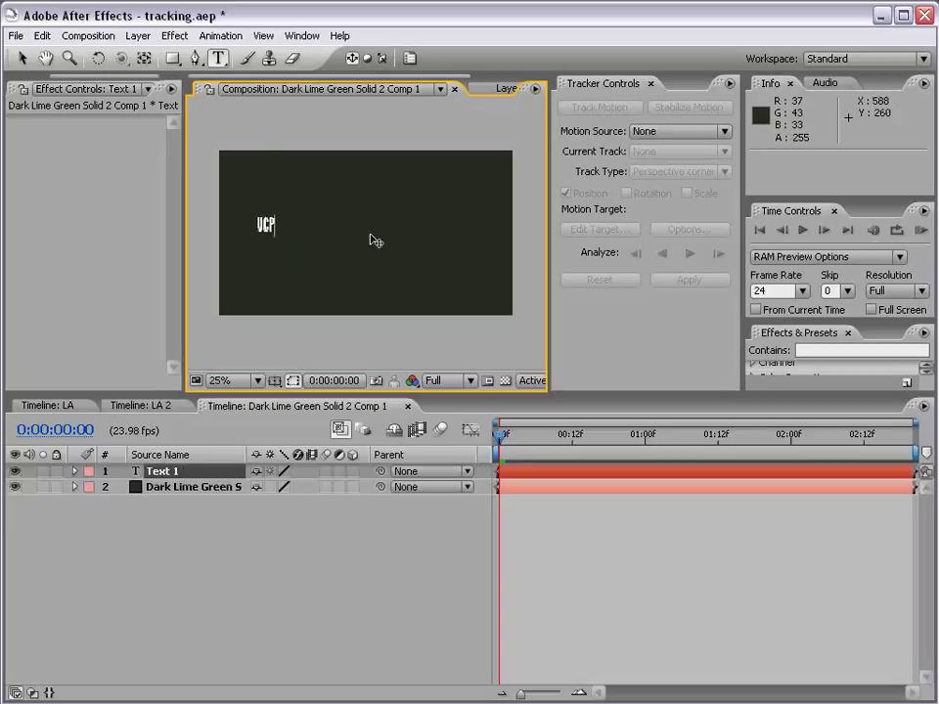
- Stretch the VCP text to nearly the full width of the precomposition and centre it on the solid
{"action": "left_click", "coordinate": [21, 59]}
{"action": "left_click_drag", "start_coordinate": [278, 224], "coordinate": [503, 157]}
{"action": "left_click_drag", "start_coordinate": [448, 206], "coordinate": [452, 225]}
{"action": "left_click_drag", "start_coordinate": [506, 179], "coordinate": [502, 223]}
{"action": "mouse_move", "coordinate": [453, 252]}
{"action": "left_mouse_down"}
{"action": "mouse_move", "coordinate": [453, 235]}
{"action": "mouse_move", "coordinate": [497, 237]}
{"action": "mouse_move", "coordinate": [443, 240]}
{"action": "left_mouse_up"}
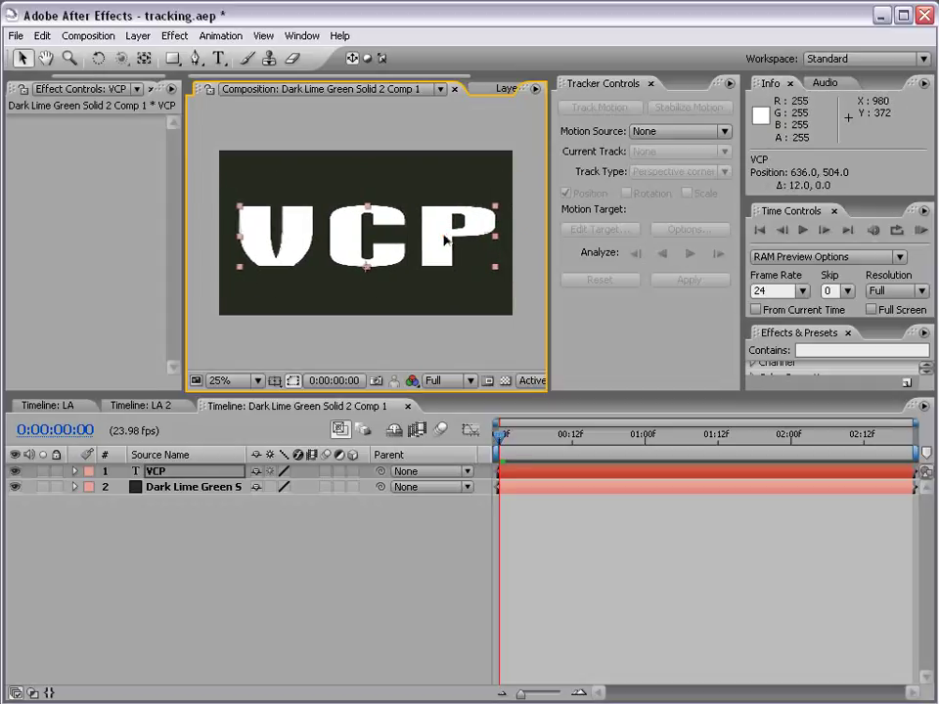
{"action": "left_click", "coordinate": [567, 560]}
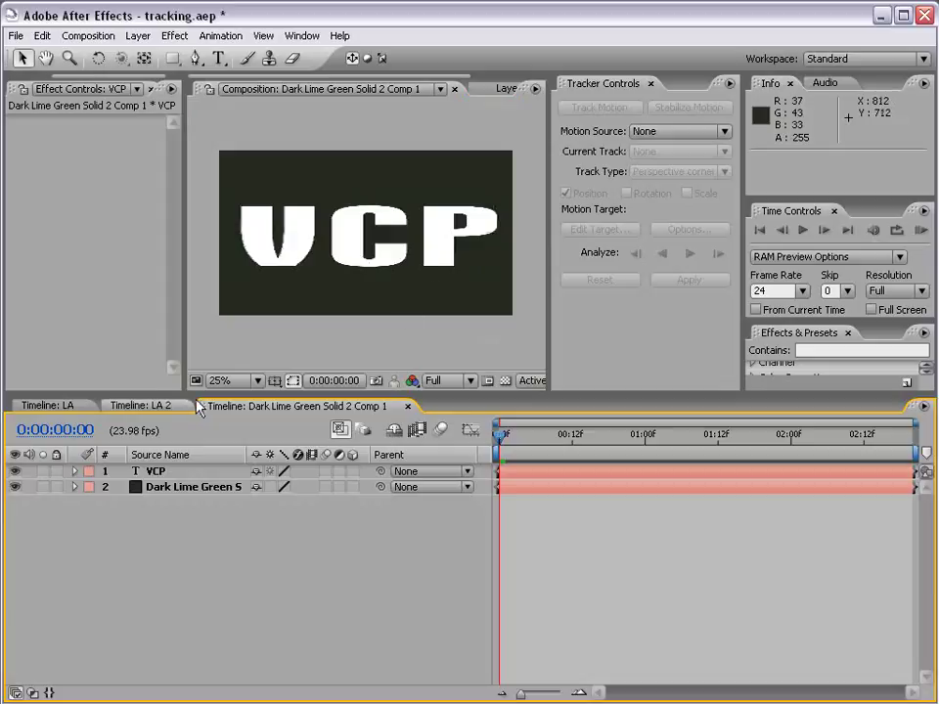
- Check the VCP sign in LA 2 up to 0:00:02:18, and scale the text down to about 1241% by 303% in its precomposition
{"action": "left_click", "coordinate": [140, 405]}
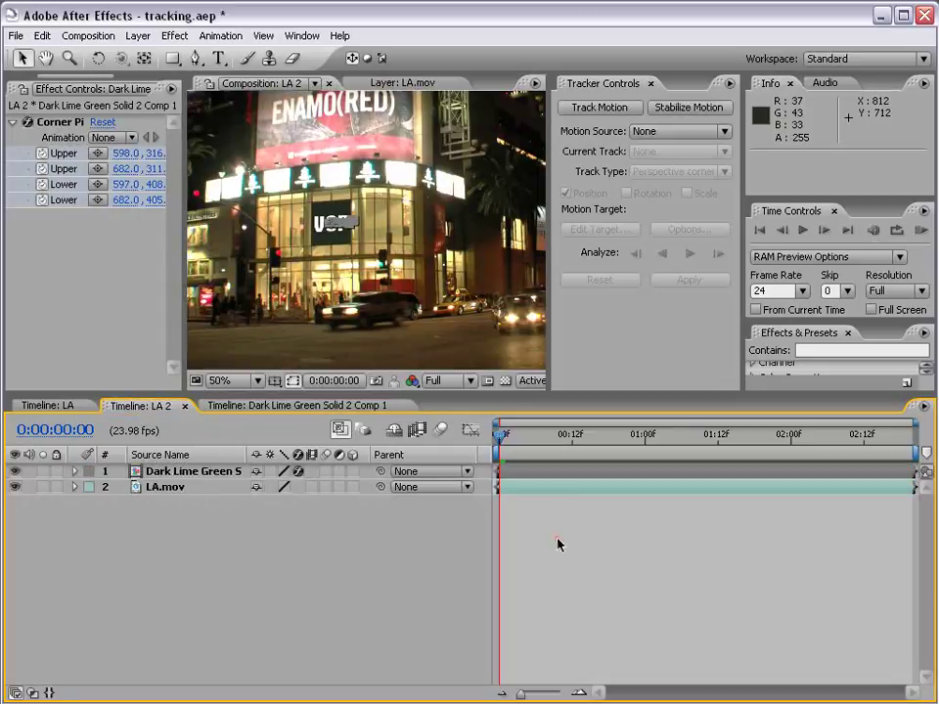
{"action": "left_click_drag", "start_coordinate": [535, 423], "coordinate": [901, 439]}
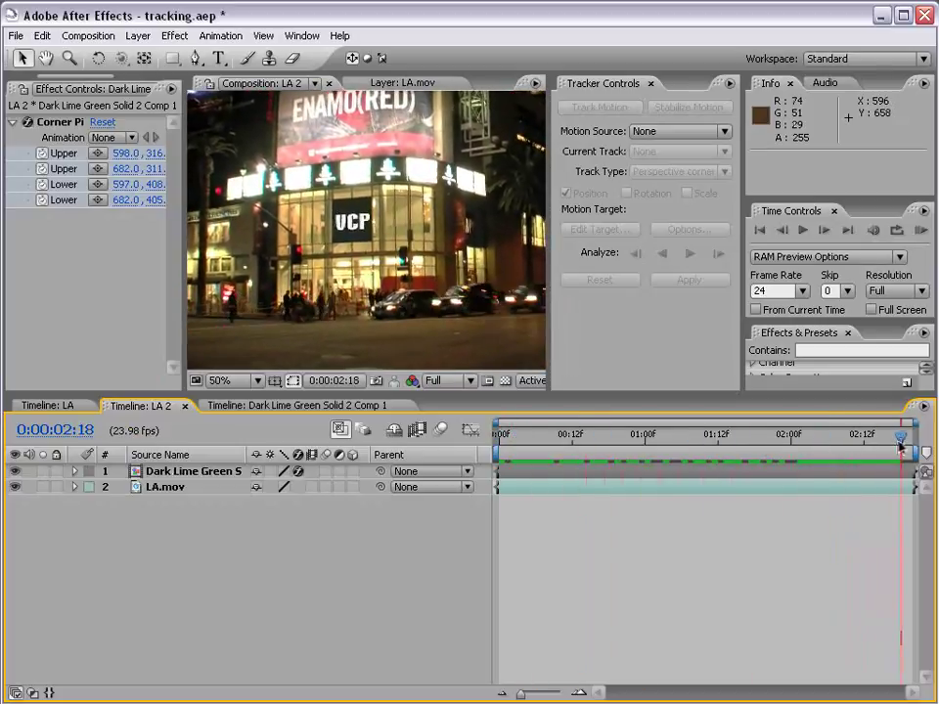
{"action": "left_click", "coordinate": [257, 406]}
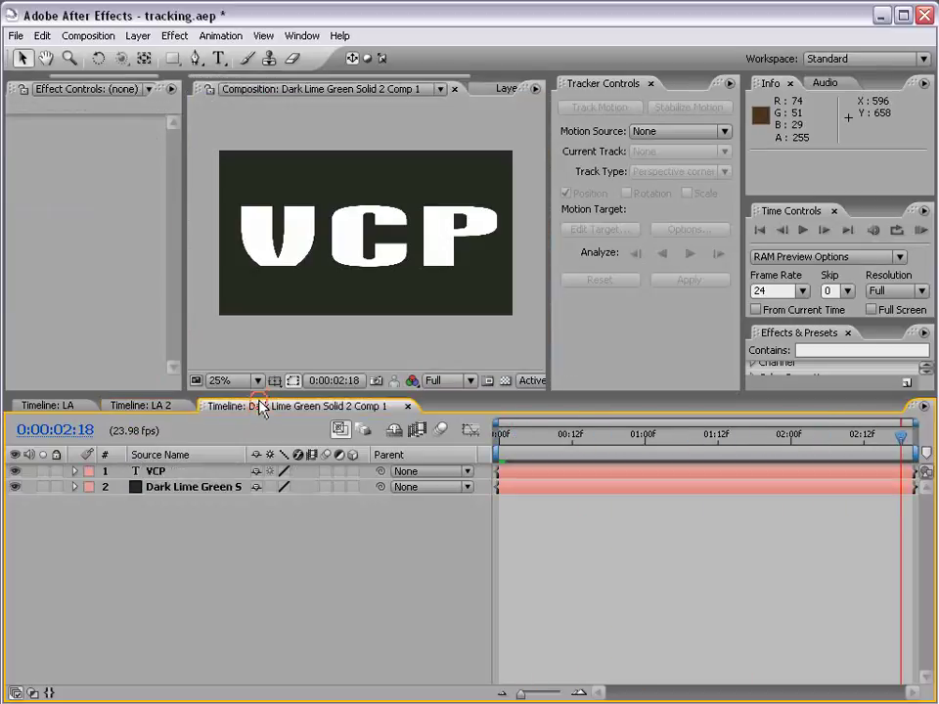
{"action": "left_click", "coordinate": [386, 248]}
{"action": "left_click_drag", "start_coordinate": [499, 210], "coordinate": [470, 223]}
{"action": "left_click", "coordinate": [153, 406]}
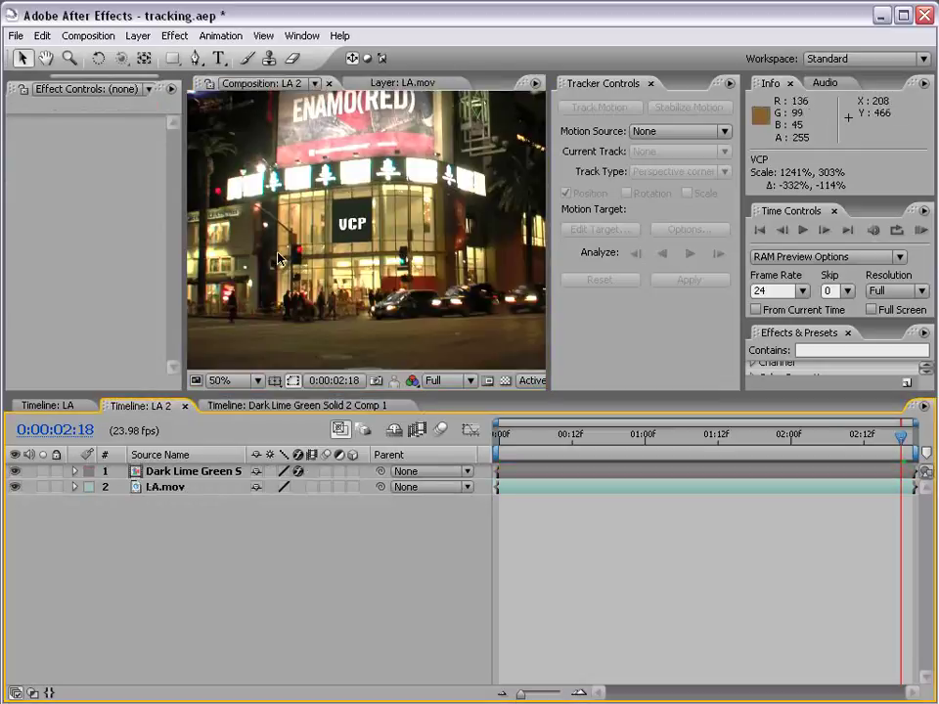
- Compare the precomposition with LA 2, and examine the VCP sign enlarged to 100% at 0:00:00:20
{"action": "left_click", "coordinate": [308, 406]}
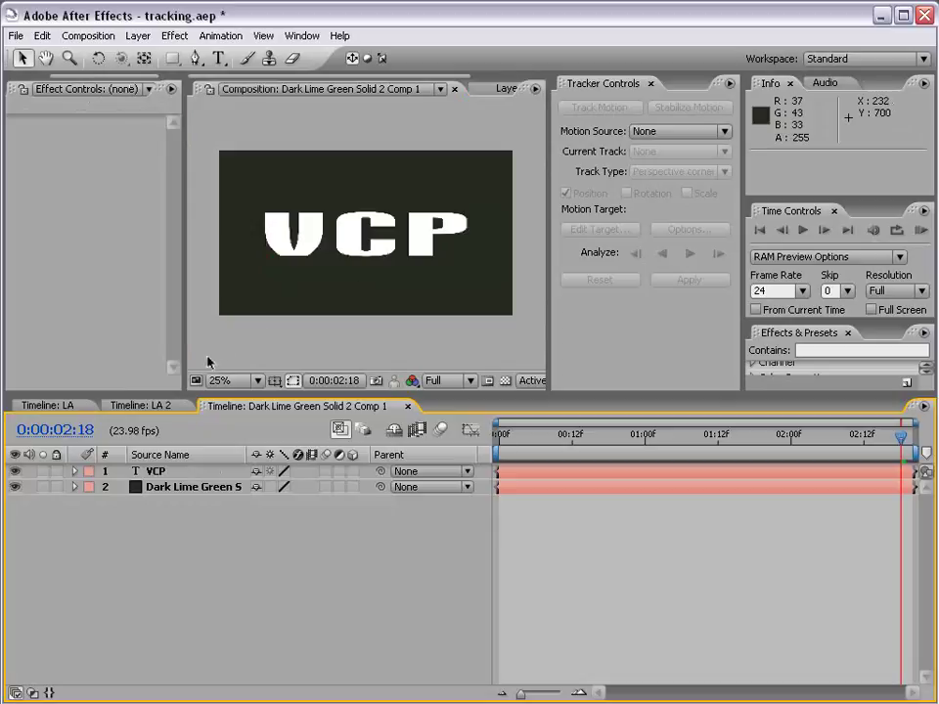
{"action": "left_click", "coordinate": [151, 405]}
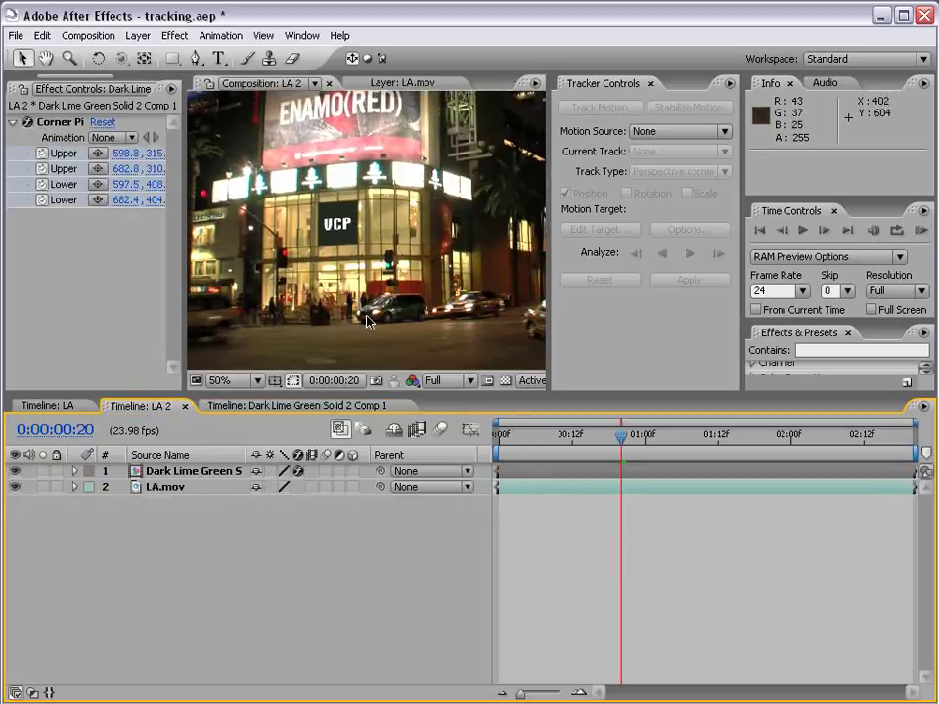
{"action": "scroll", "coordinate": [331, 283], "scroll_direction": "up", "scroll_amount": 2}
{"action": "key", "text": "h"}
{"action": "left_click_drag", "start_coordinate": [331, 283], "coordinate": [426, 277]}
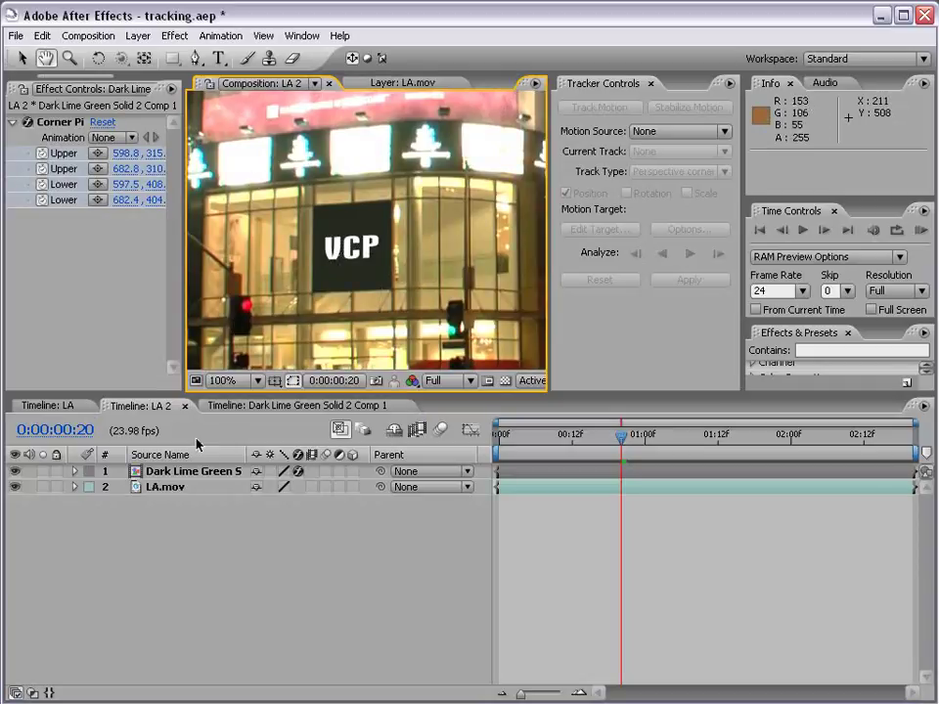
- Apply a Fast Blur effect with a blurriness of 1 to the precomposed sign layer in LA 2
{"action": "left_click", "coordinate": [191, 475]}
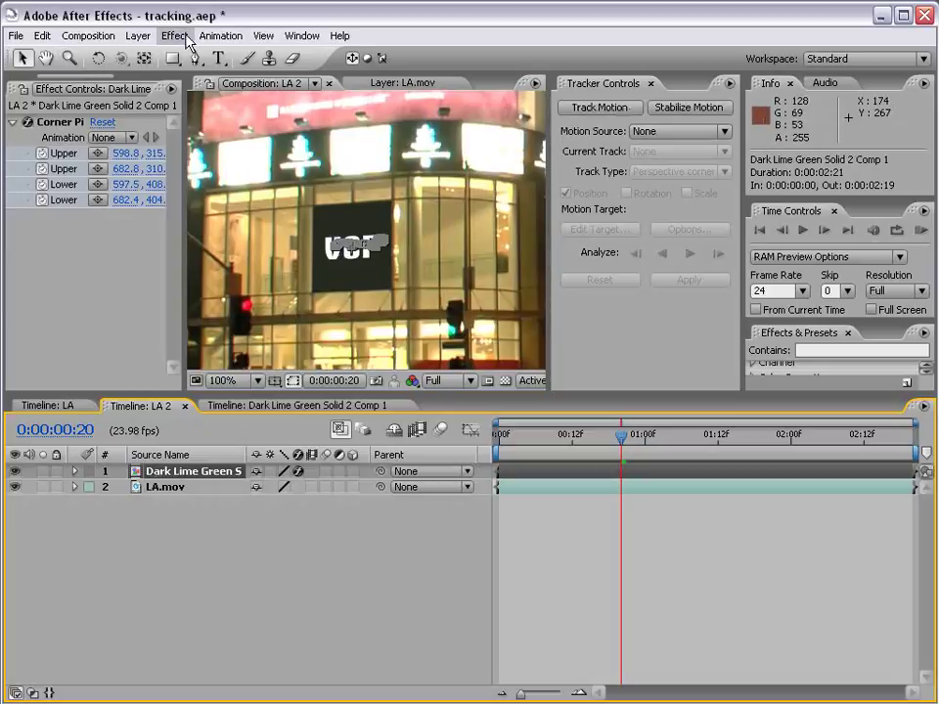
{"action": "left_click", "coordinate": [180, 37]}
{"action": "mouse_move", "coordinate": [256, 189]}
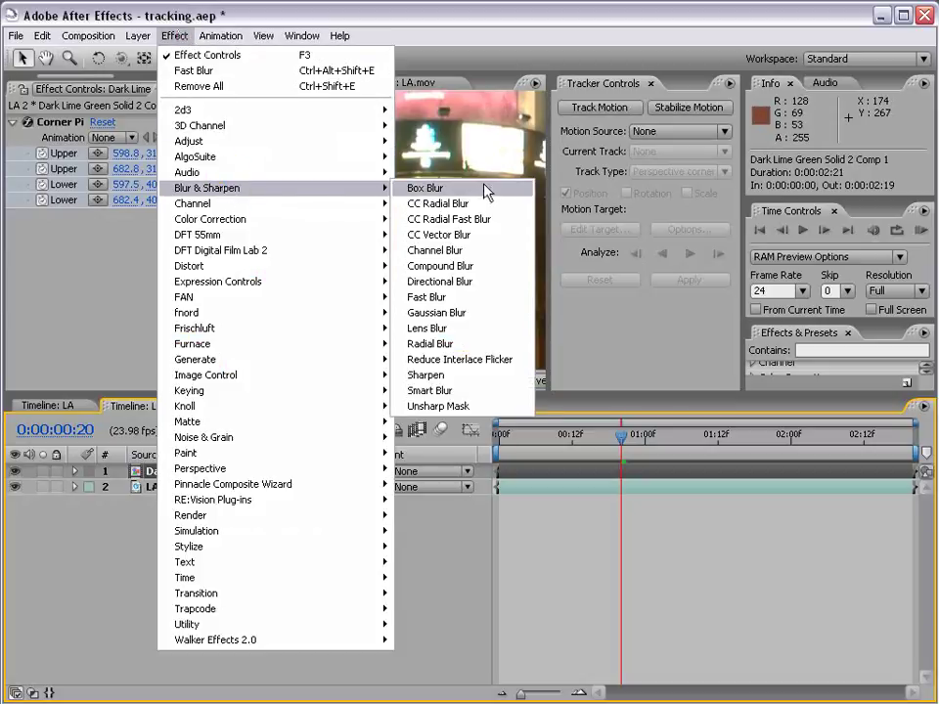
{"action": "left_click", "coordinate": [480, 297]}
{"action": "left_click", "coordinate": [102, 246]}
{"action": "type", "text": "1"}
{"action": "key", "text": "Return"}
{"action": "left_click", "coordinate": [559, 497]}
- Set the sign layer's Fast Blur blurriness to 0.5
{"action": "left_click", "coordinate": [95, 247]}
{"action": "type", "text": ".5"}
{"action": "key", "text": "Return"}
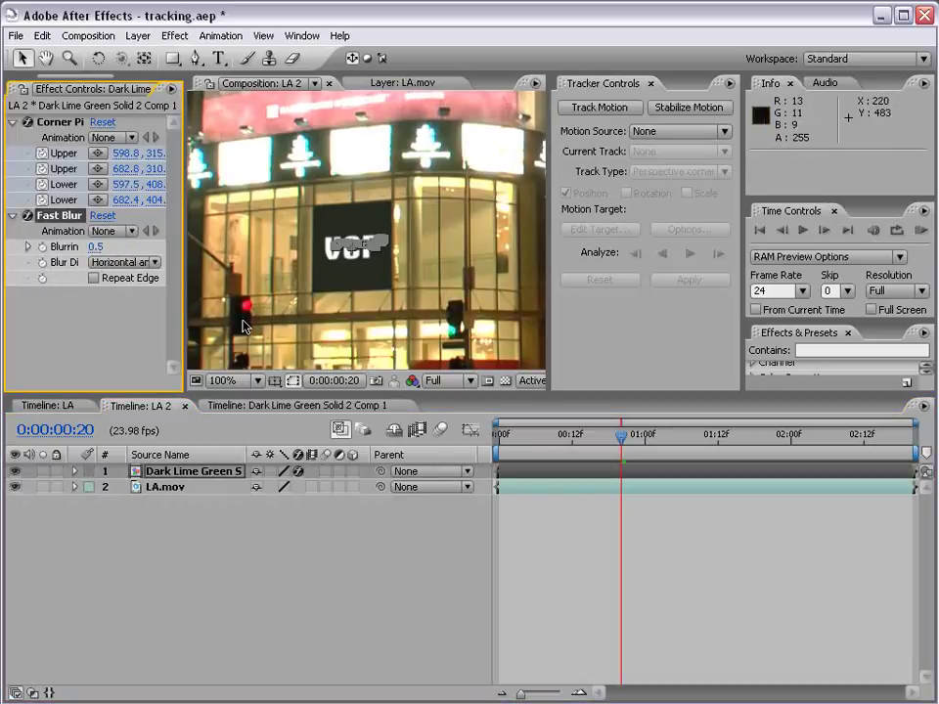
- Examine the softened VCP sign within the wider shot at 25% and 50% magnification, and select its layer
{"action": "left_click", "coordinate": [567, 549]}
{"action": "key", "text": "comma"}
{"action": "key", "text": "comma"}
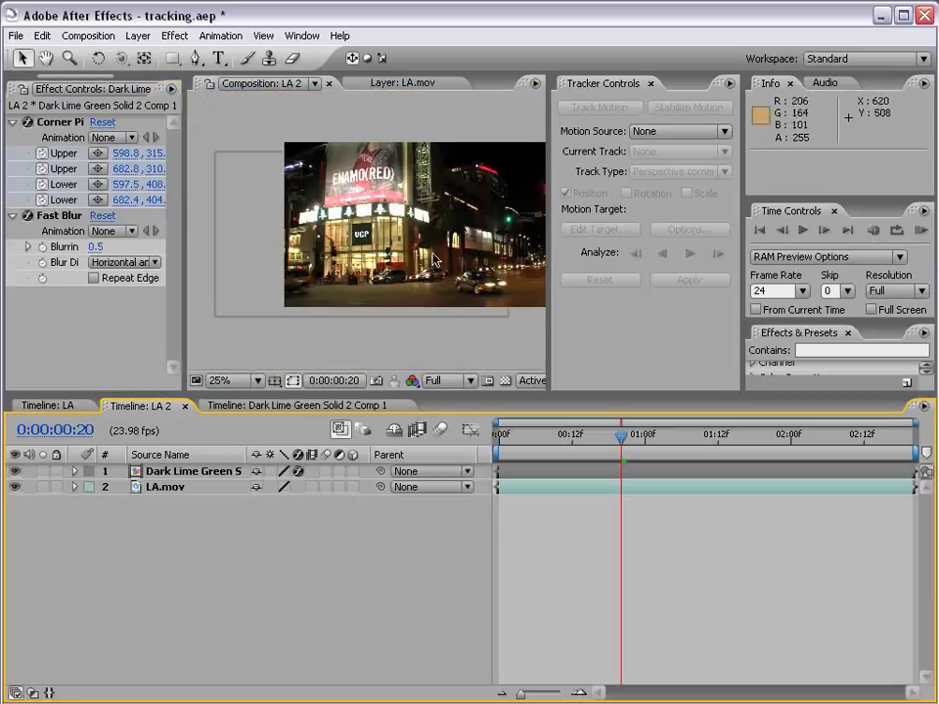
{"action": "key", "text": "period"}
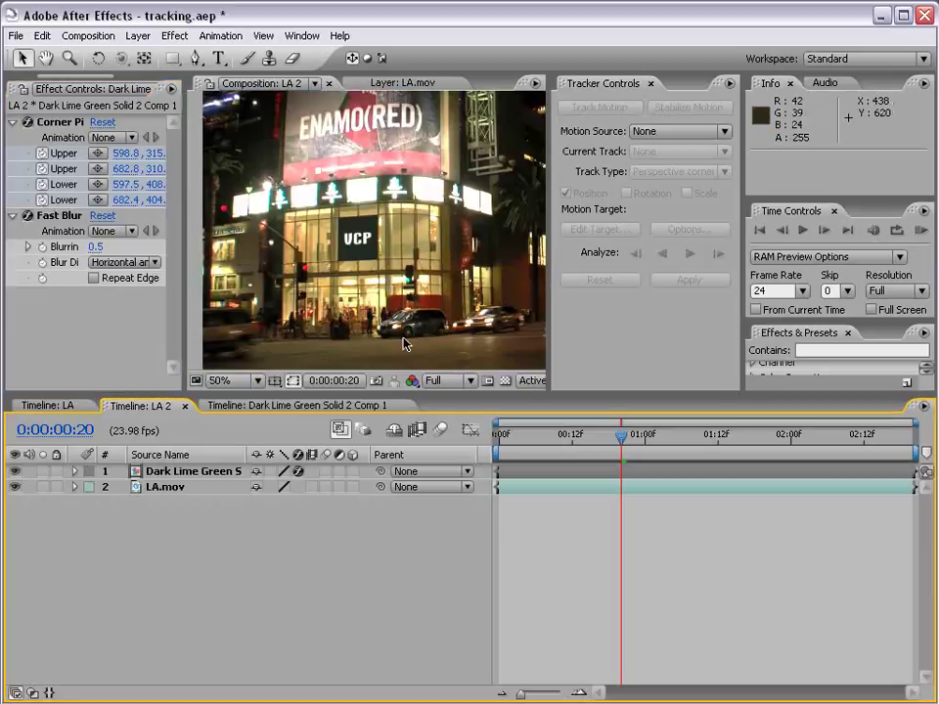
{"action": "left_click", "coordinate": [530, 471]}
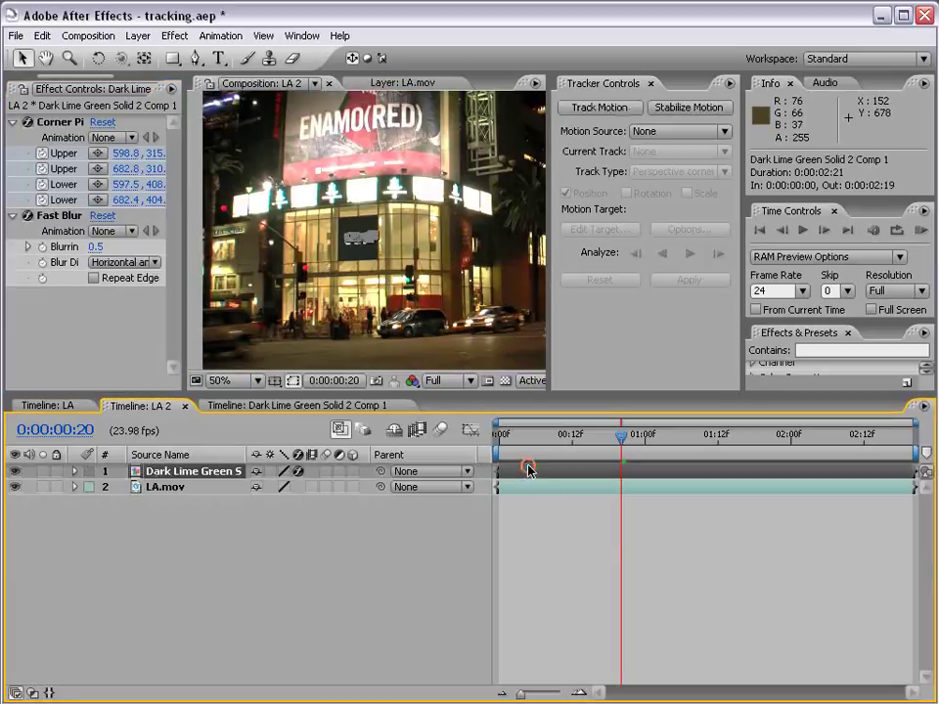
- Apply a Glow effect to the precomposed sign layer in LA 2 and inspect the sign at 100%
{"action": "left_click", "coordinate": [177, 37]}
{"action": "mouse_move", "coordinate": [220, 547]}
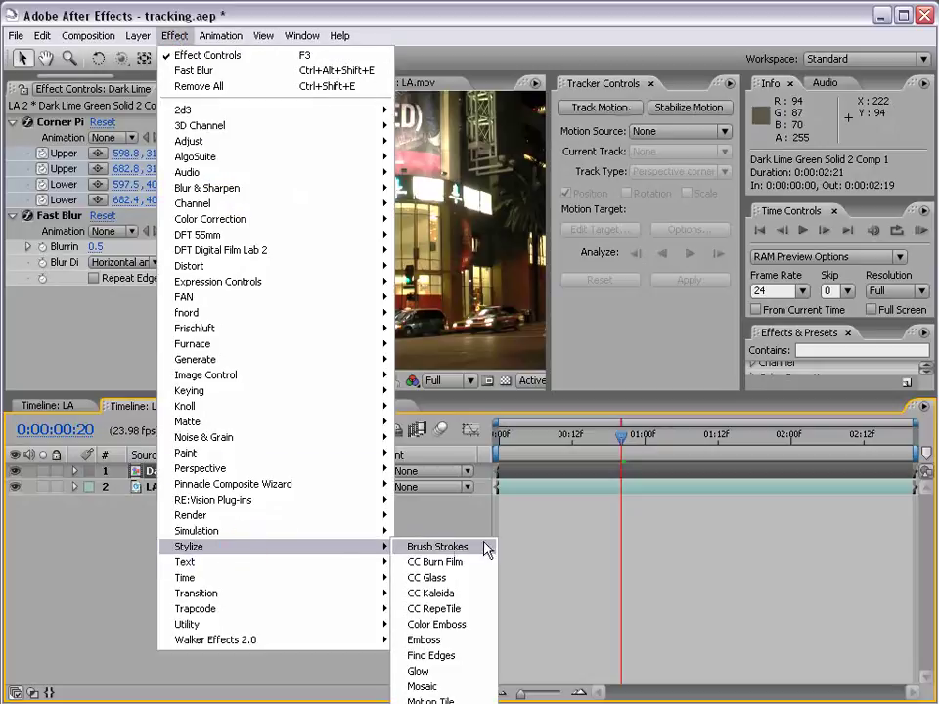
{"action": "left_click", "coordinate": [451, 673]}
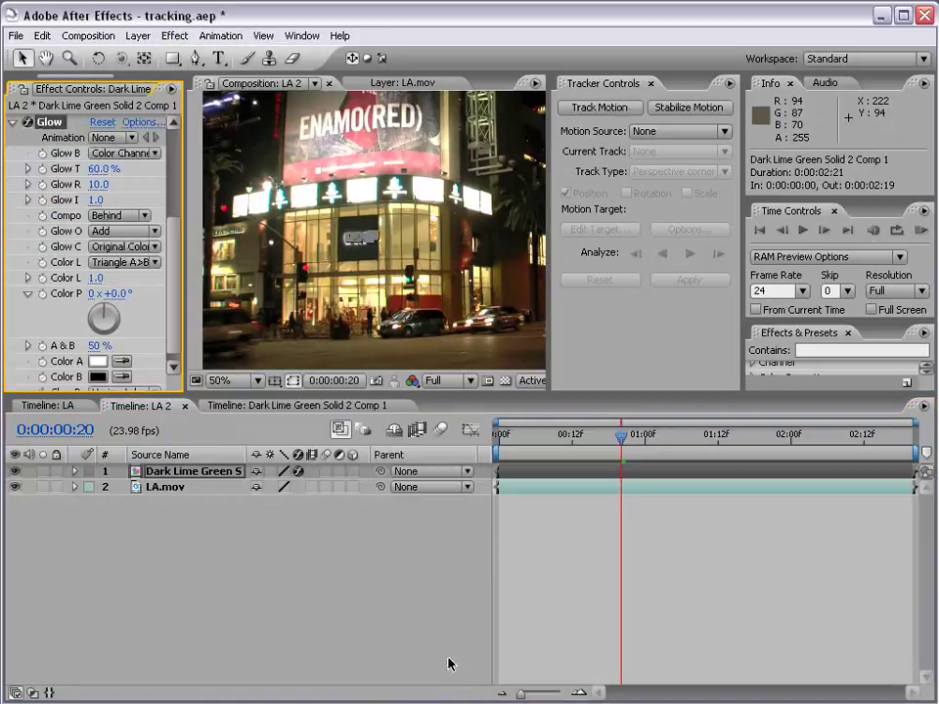
{"action": "left_click", "coordinate": [553, 555]}
{"action": "key", "text": "period"}
- Set the sign layer's Glow Intensity to 0.5
{"action": "left_click", "coordinate": [106, 200]}
{"action": "left_click_drag", "start_coordinate": [184, 209], "coordinate": [263, 210]}
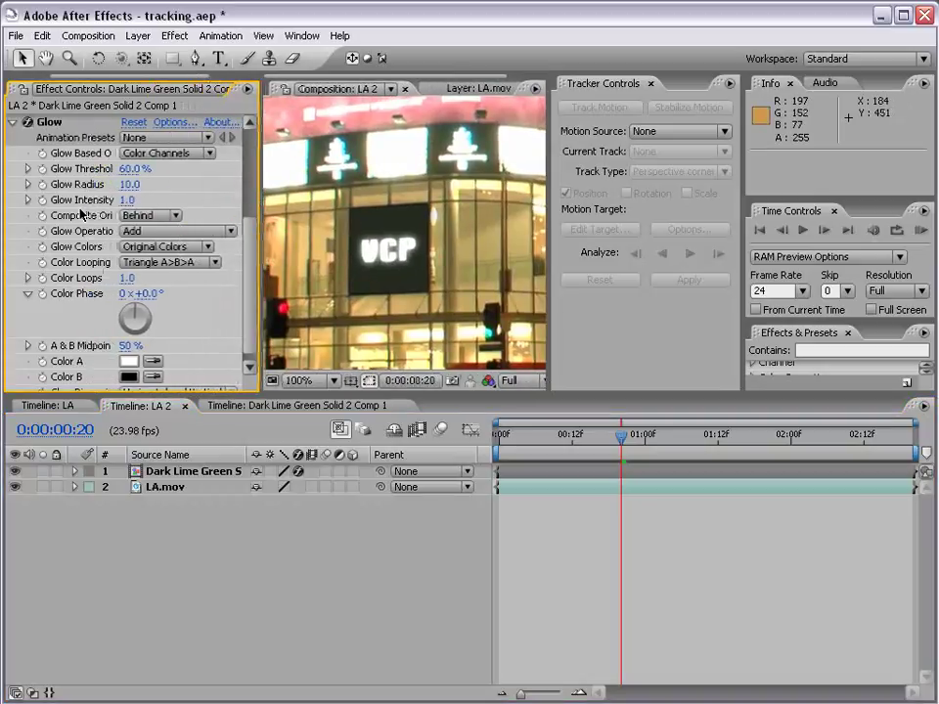
{"action": "left_click", "coordinate": [128, 200]}
{"action": "type", "text": "0.5"}
{"action": "key", "text": "Return"}
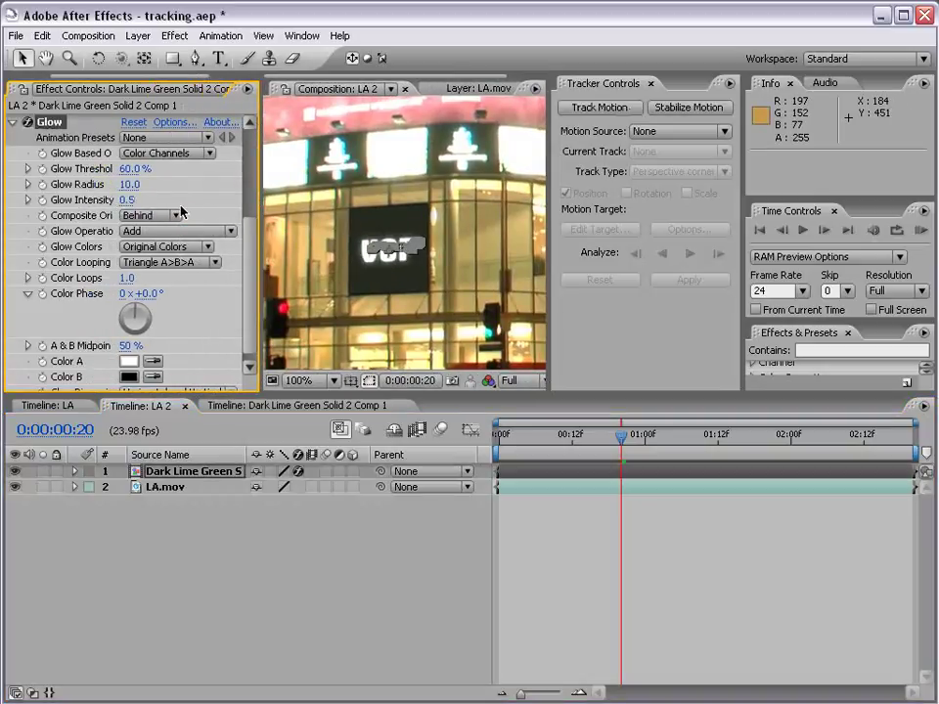
- Examine the glowing VCP sign within the shot at 50% and in an enlarged 100% view
{"action": "left_click_drag", "start_coordinate": [259, 247], "coordinate": [174, 248]}
{"action": "key", "text": "comma"}
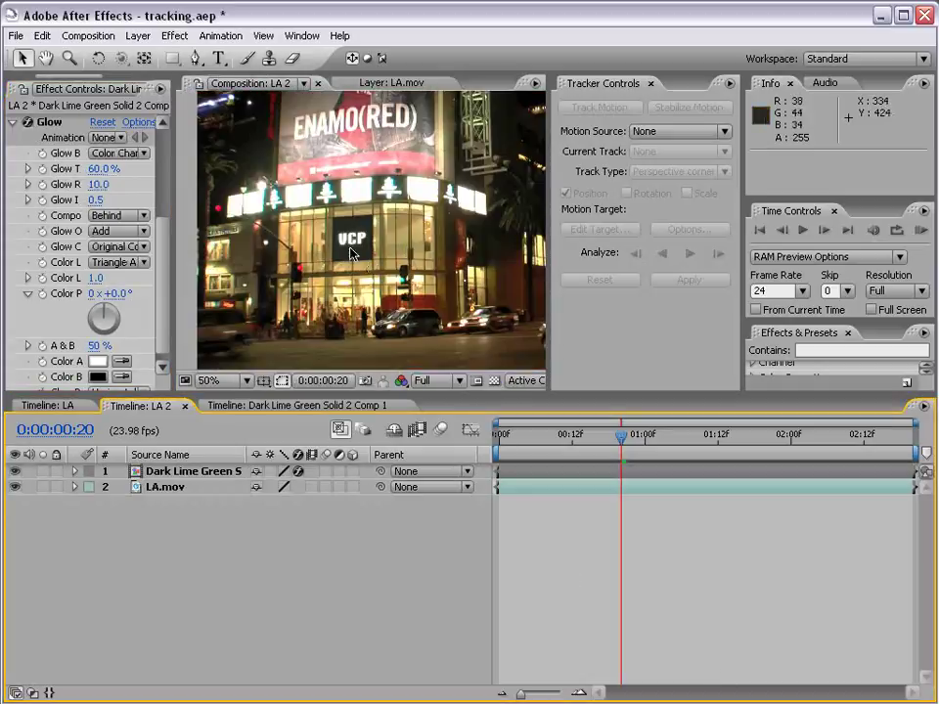
{"action": "key", "text": "period"}
{"action": "key", "text": "comma"}
{"action": "key", "text": "grave"}
{"action": "left_click", "coordinate": [516, 232]}
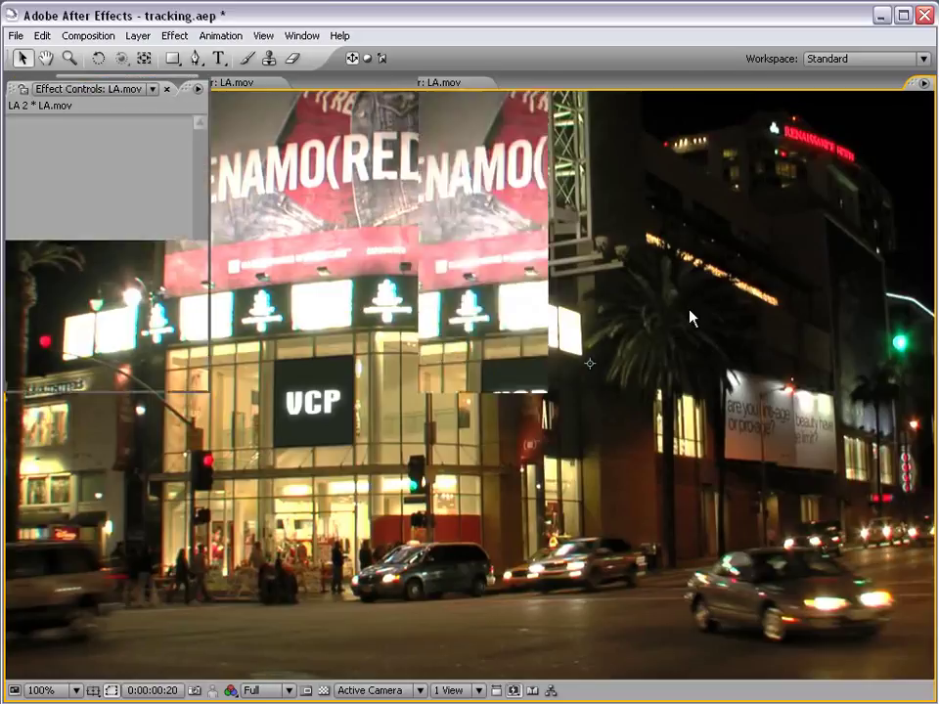
{"action": "key", "text": "grave"}
{"action": "left_click", "coordinate": [36, 88]}
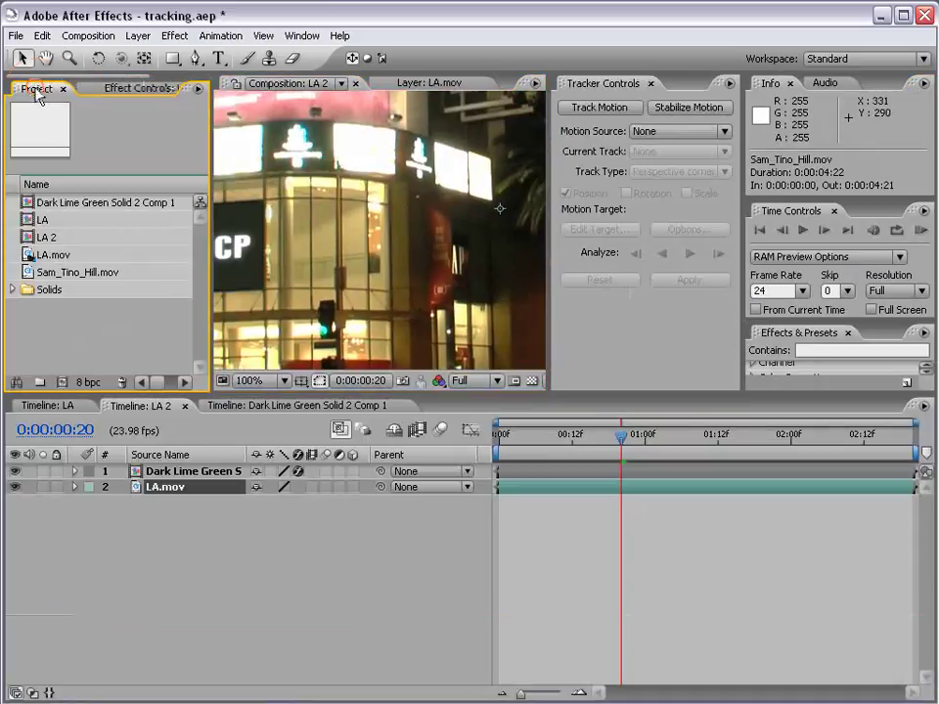
{"action": "left_click", "coordinate": [35, 277]}
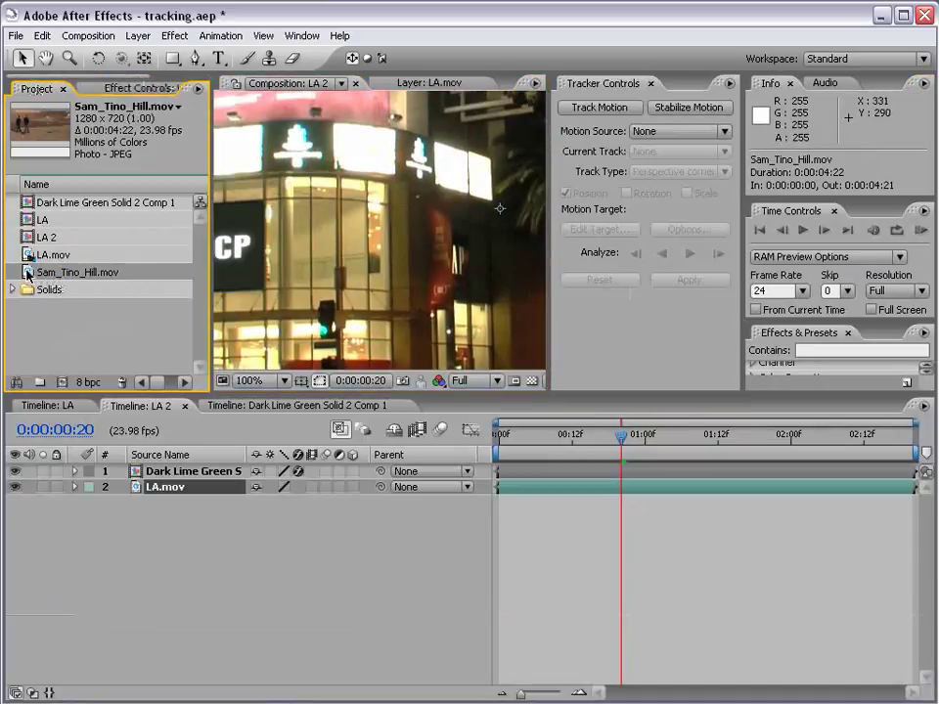
{"action": "left_click_drag", "start_coordinate": [27, 277], "coordinate": [62, 382]}
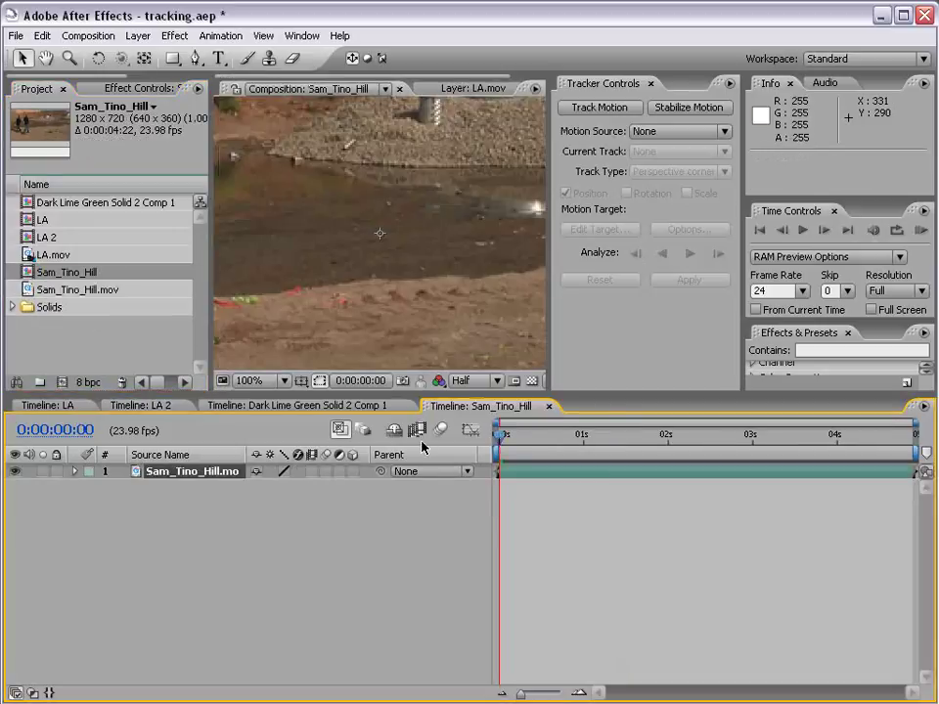
{"action": "key", "text": "comma"}
{"action": "key", "text": "comma"}
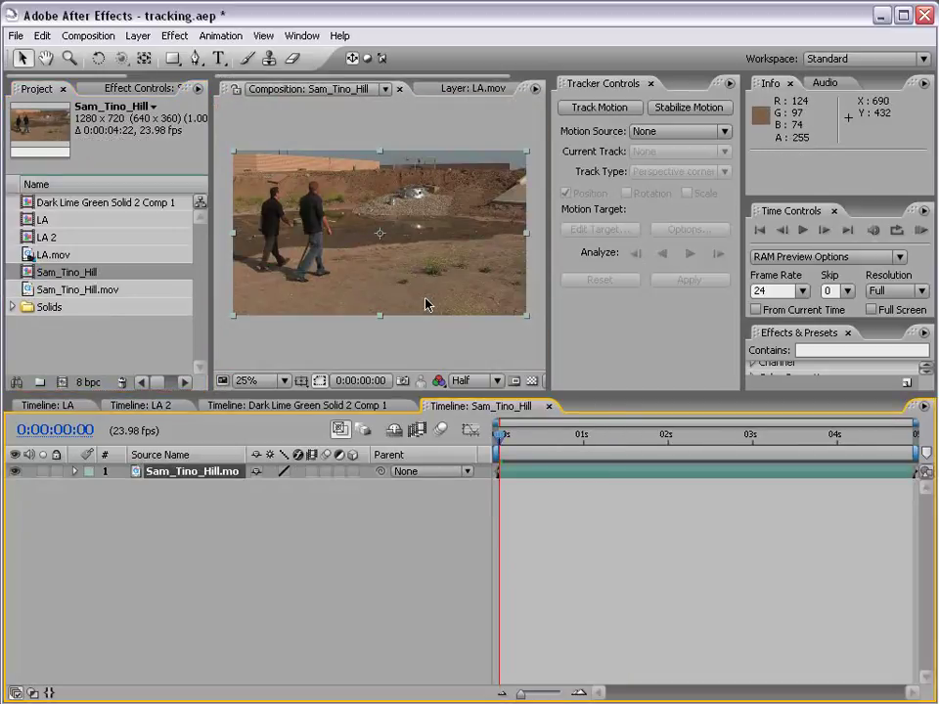
- Start a position motion track on the Sam_Tino_Hill.mov layer, placing Track Point 1 on the nearer man's face at 0:00:00:00
{"action": "double_click", "coordinate": [514, 474]}
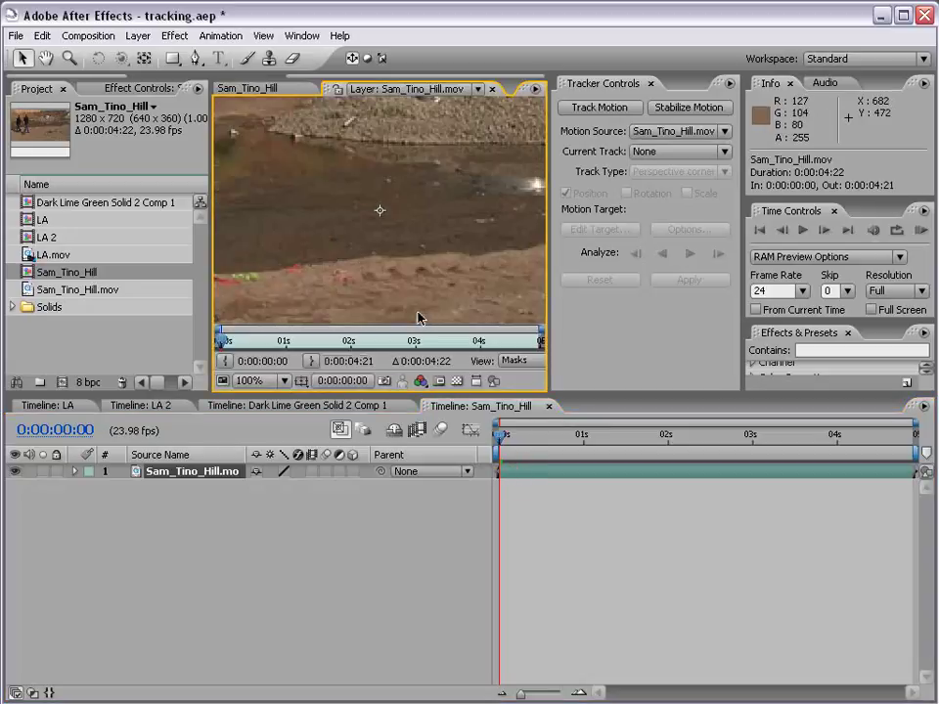
{"action": "key", "text": "comma"}
{"action": "left_click_drag", "start_coordinate": [349, 163], "coordinate": [361, 204]}
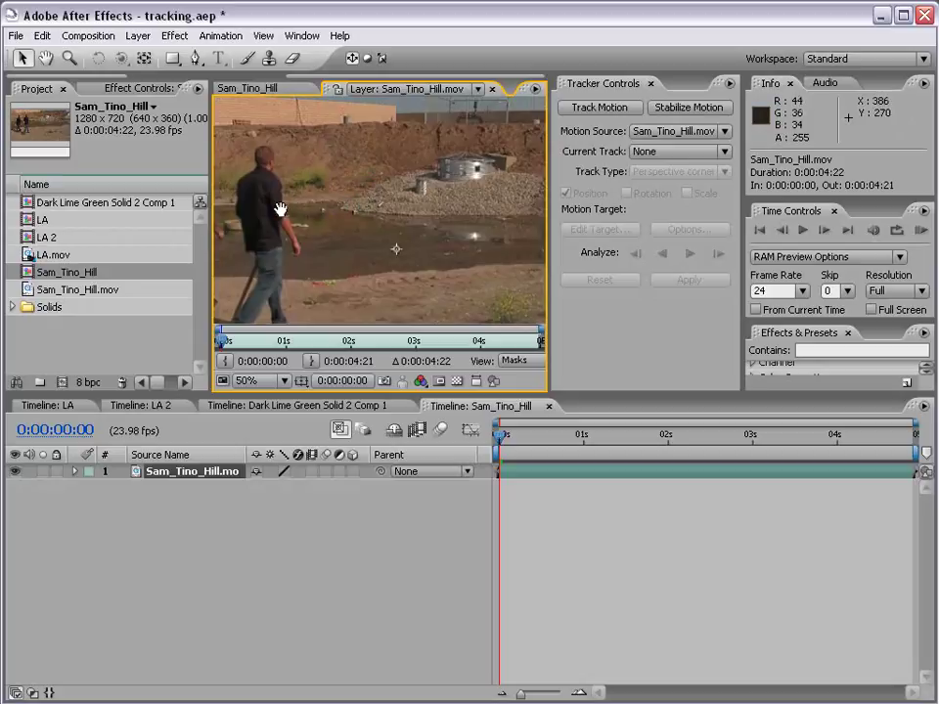
{"action": "key", "text": "period"}
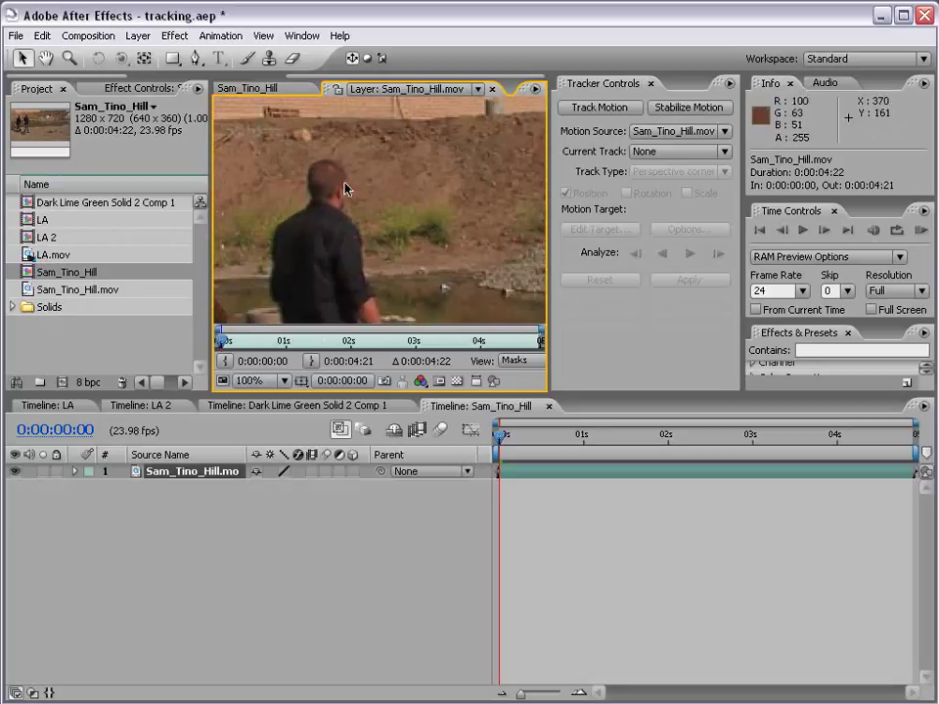
{"action": "left_click", "coordinate": [590, 109]}
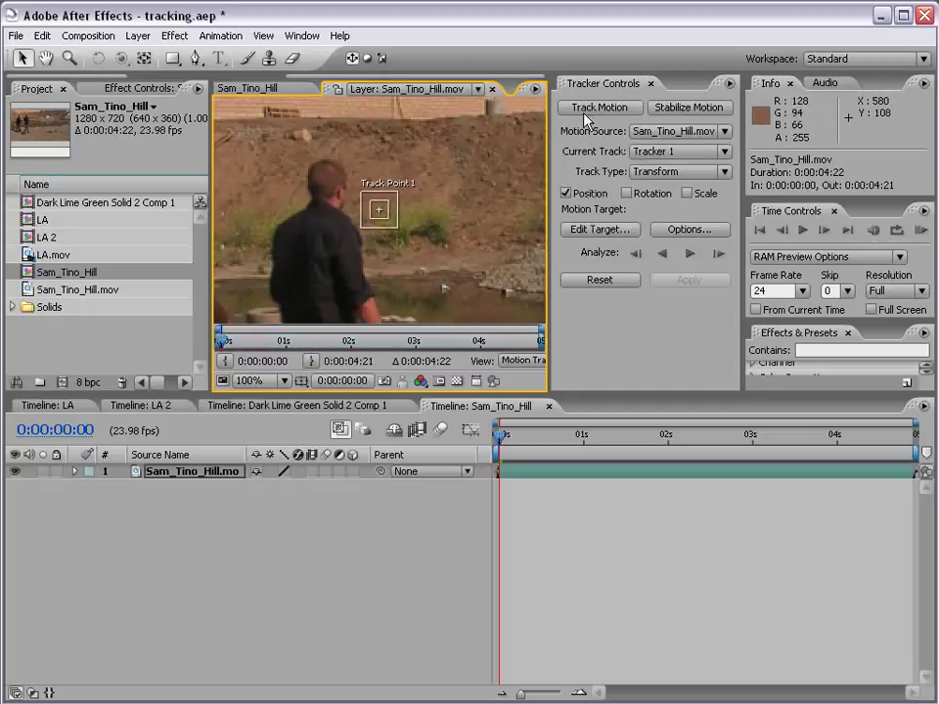
{"action": "left_click_drag", "start_coordinate": [378, 212], "coordinate": [343, 197]}
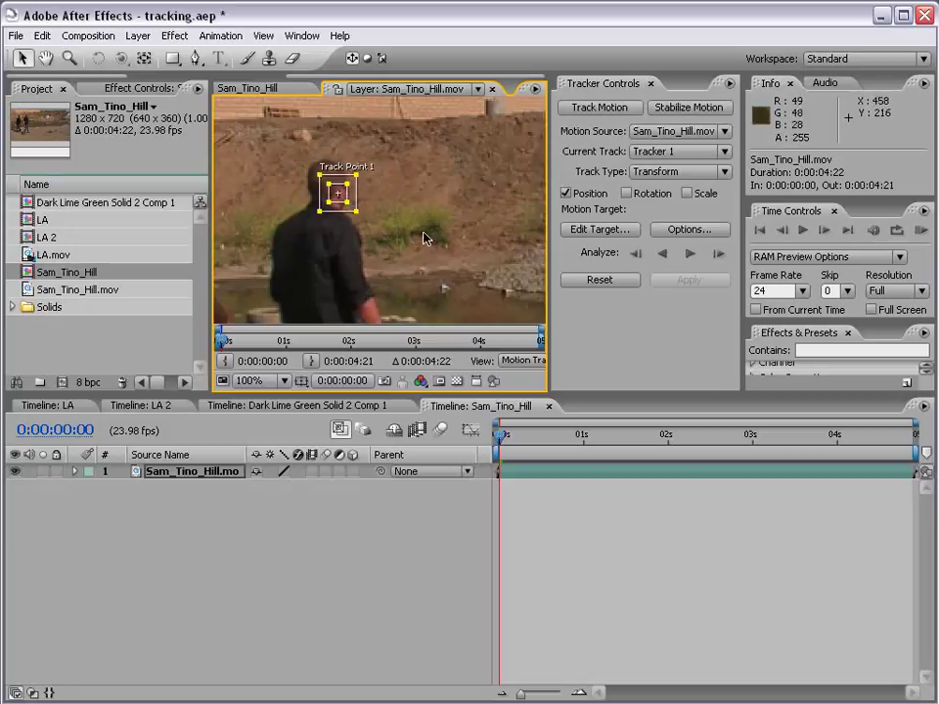
- Analyze the man's face track forward from the start and stop at 0:00:04:15
{"action": "scroll", "coordinate": [420, 237], "scroll_direction": "down", "scroll_amount": 2}
{"action": "left_click", "coordinate": [689, 255]}
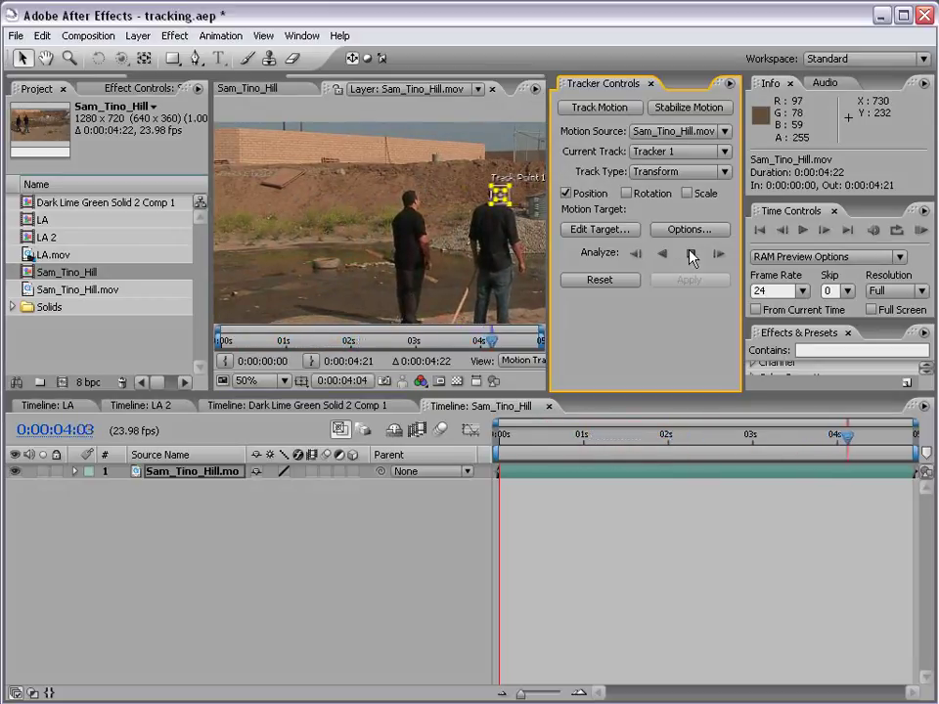
{"action": "left_click", "coordinate": [692, 255]}
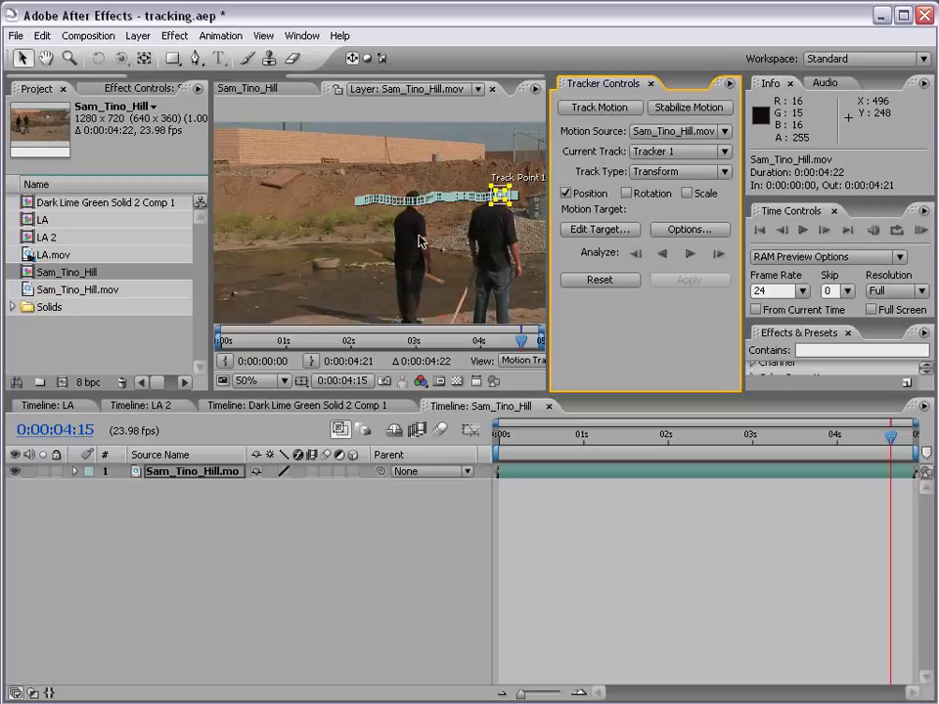
- Add a null object to the Sam_Tino_Hill composition and view it at 50%
{"action": "left_click", "coordinate": [252, 89]}
{"action": "left_click", "coordinate": [549, 526]}
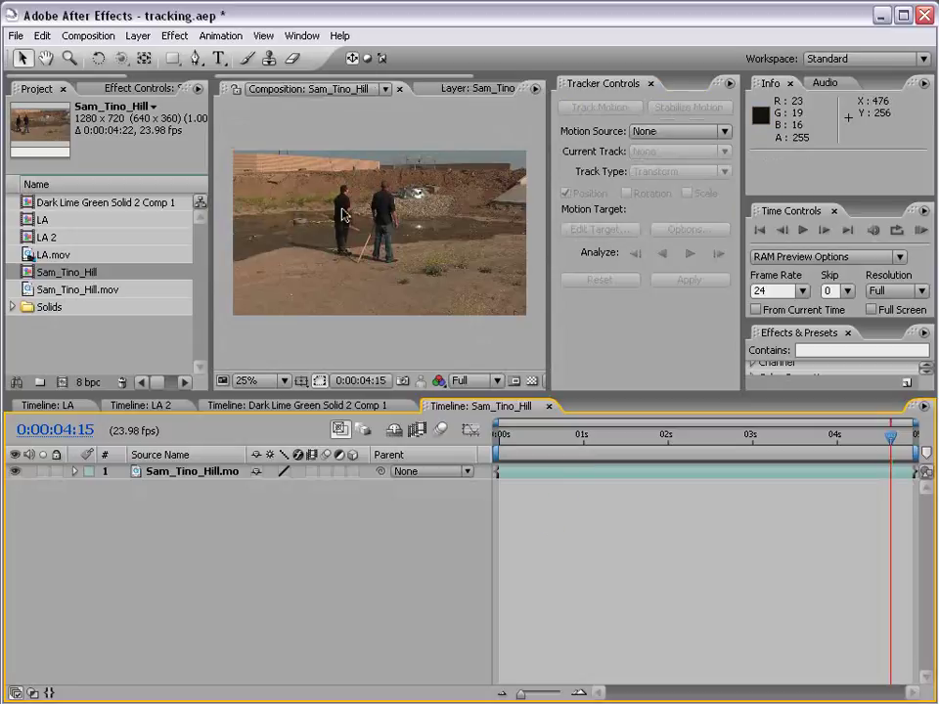
{"action": "left_click", "coordinate": [138, 36]}
{"action": "left_click", "coordinate": [148, 57]}
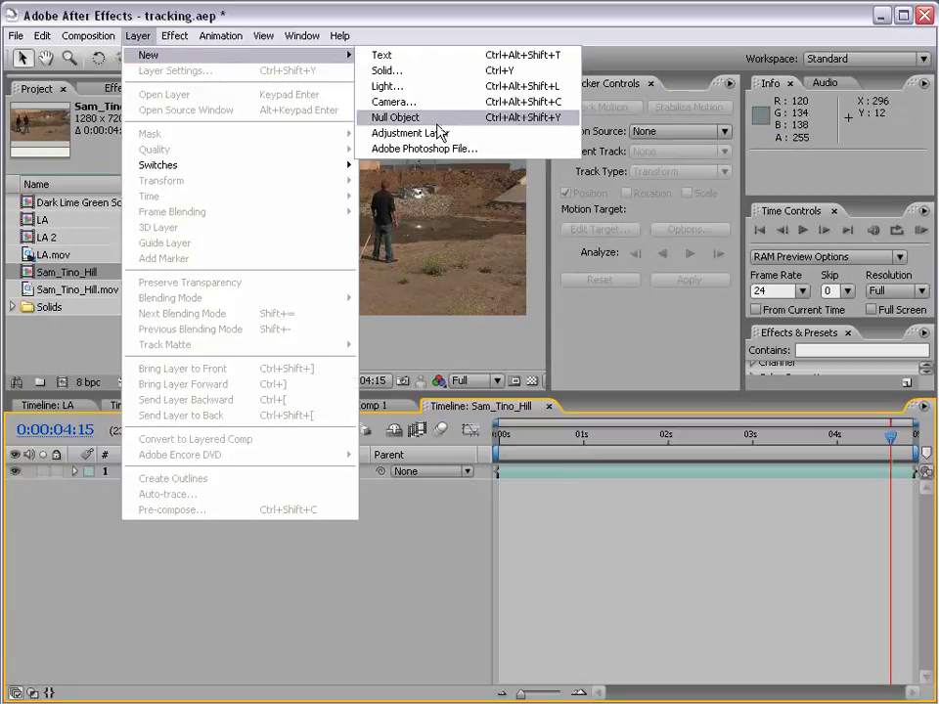
{"action": "left_click", "coordinate": [468, 118]}
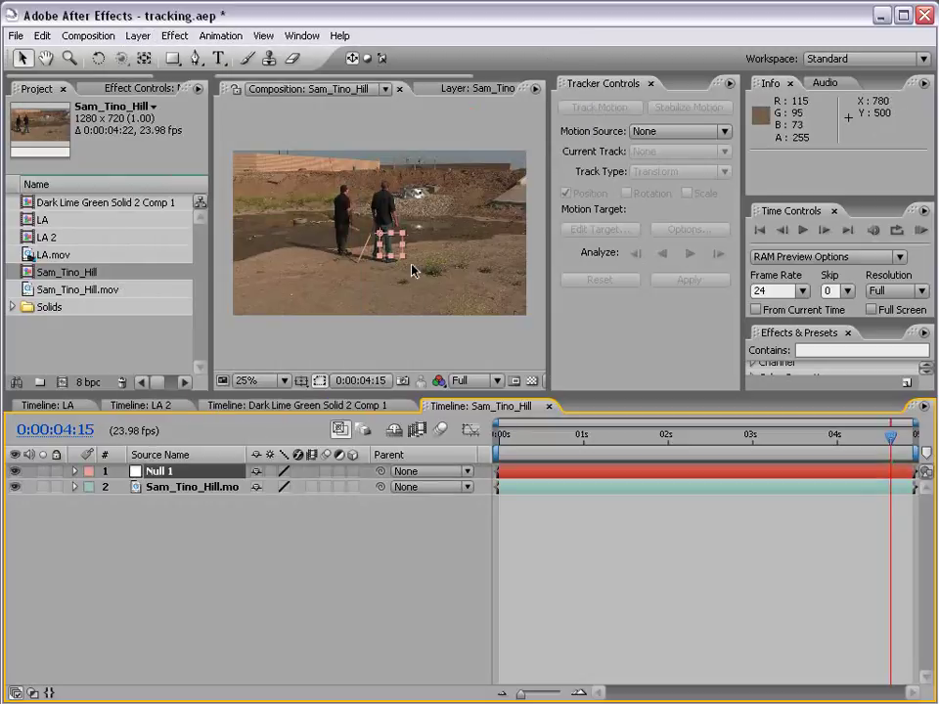
{"action": "scroll", "coordinate": [413, 266], "scroll_direction": "up", "scroll_amount": 1}
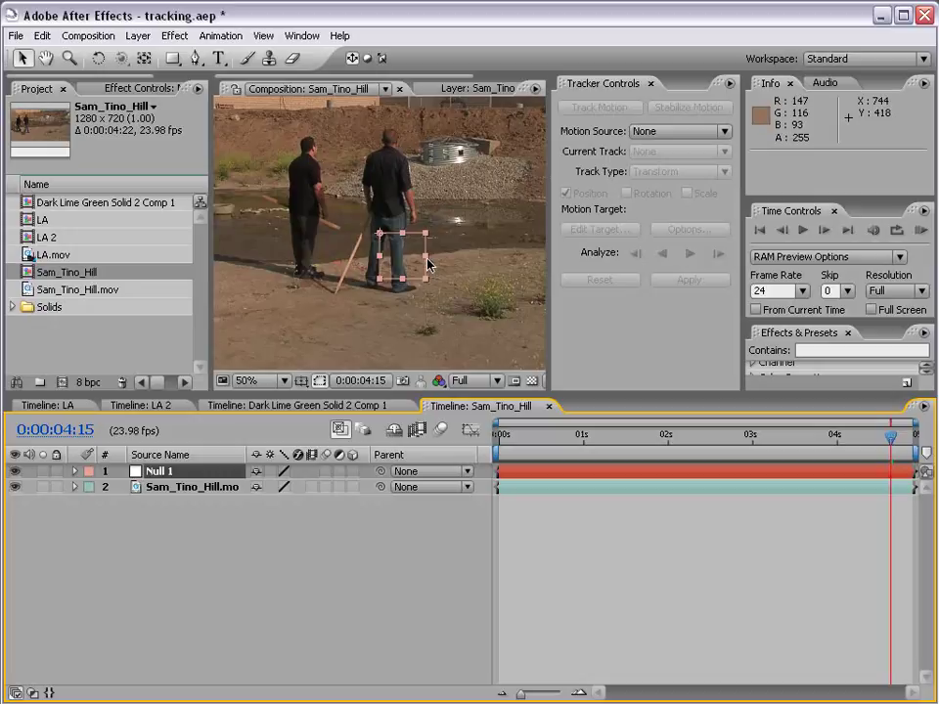
- Make Null 1 the motion target of Tracker 1 and apply the tracking data in X and Y
{"action": "left_click", "coordinate": [477, 88]}
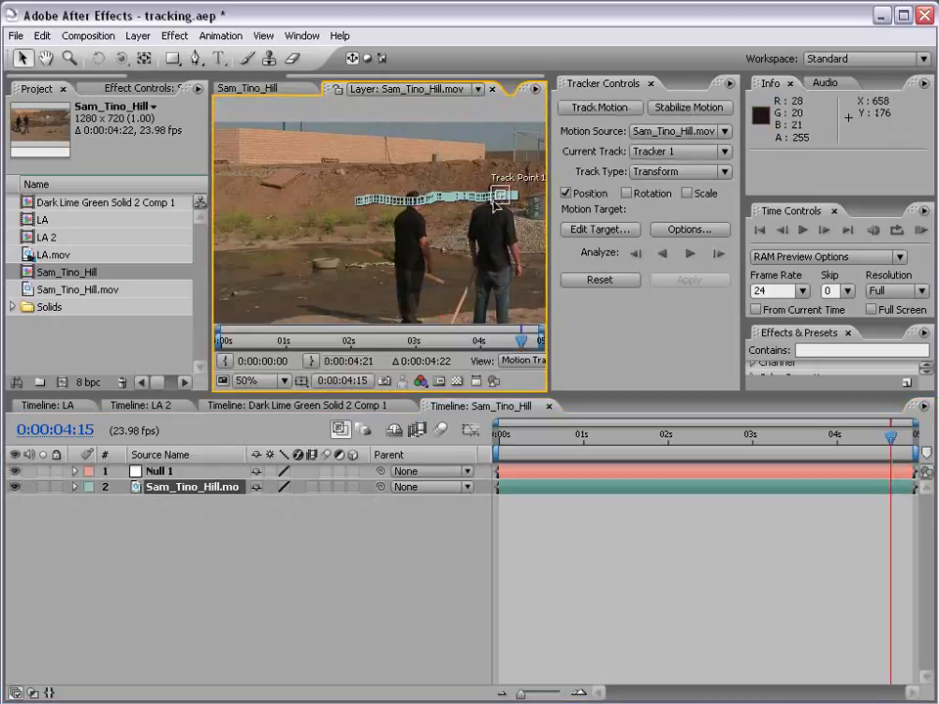
{"action": "left_click", "coordinate": [597, 237]}
{"action": "left_click", "coordinate": [360, 398]}
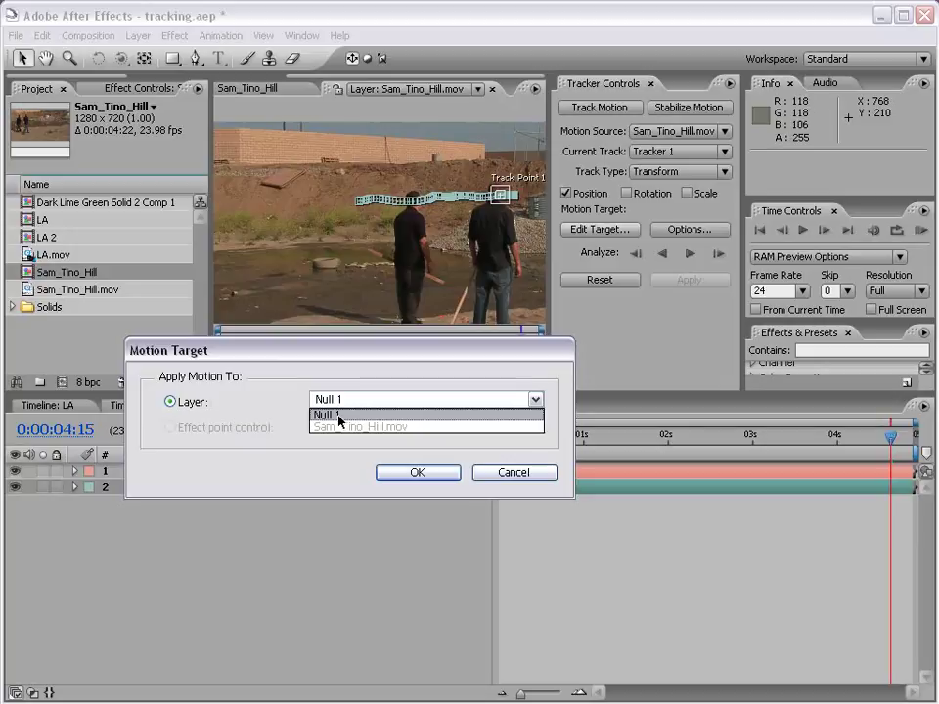
{"action": "left_click", "coordinate": [339, 419]}
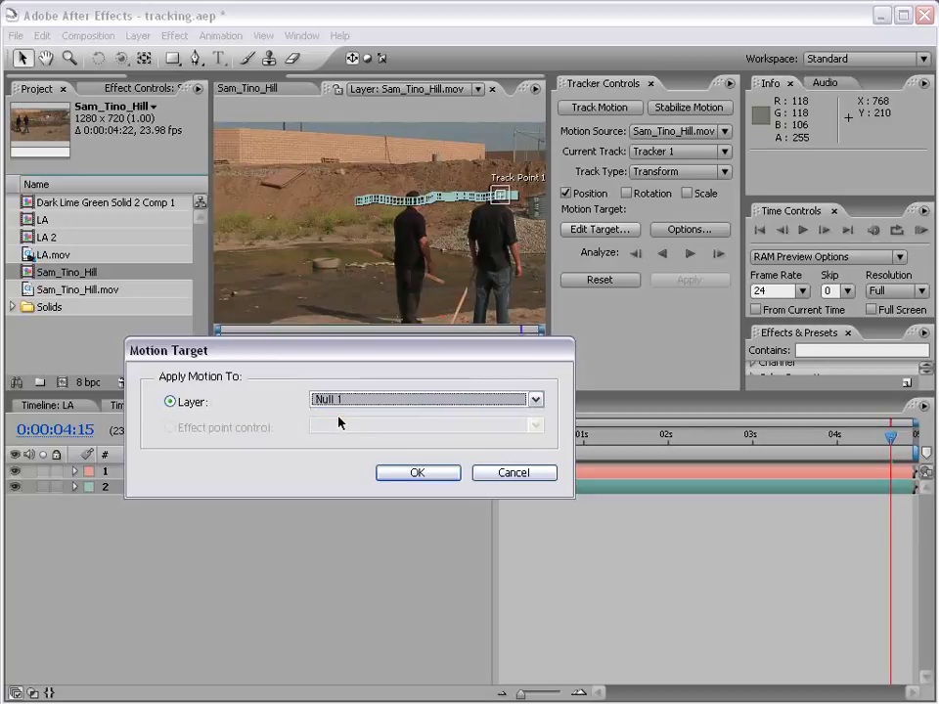
{"action": "left_click", "coordinate": [416, 473]}
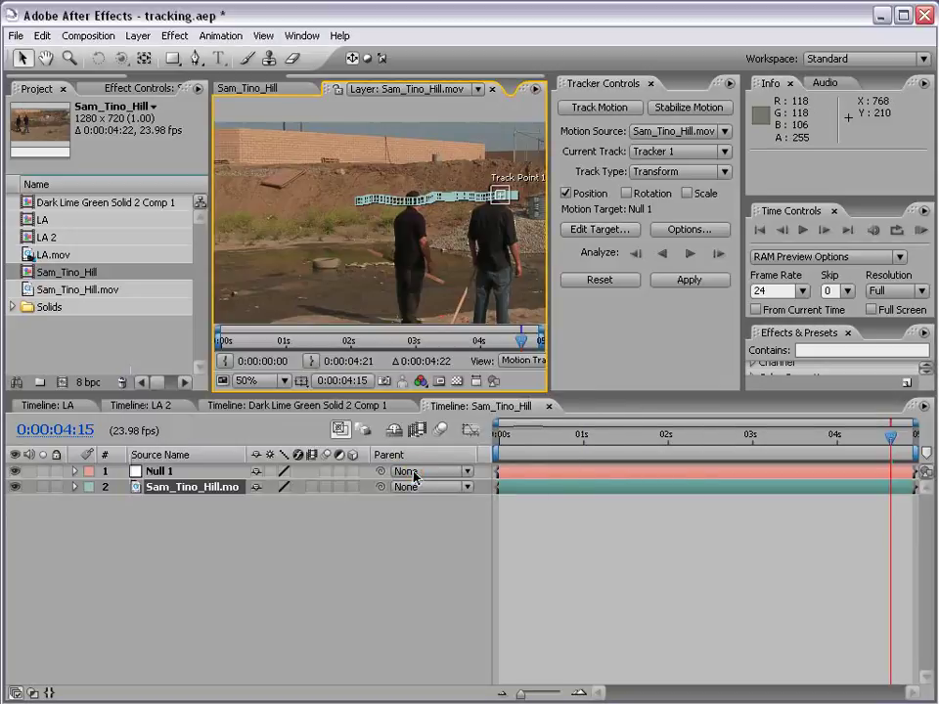
{"action": "left_click", "coordinate": [689, 281]}
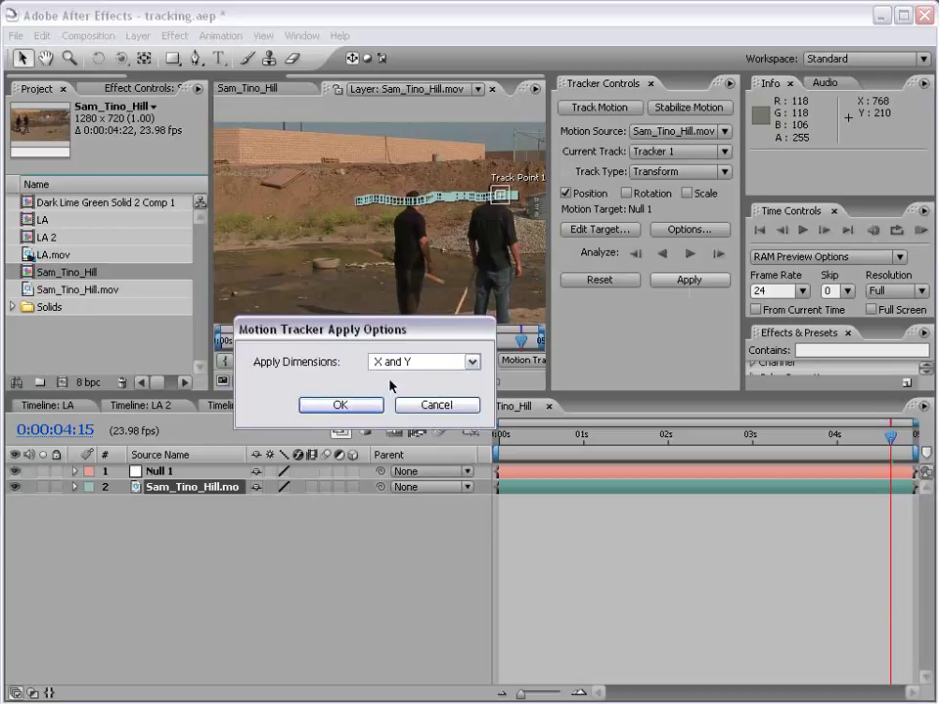
{"action": "left_click", "coordinate": [334, 411]}
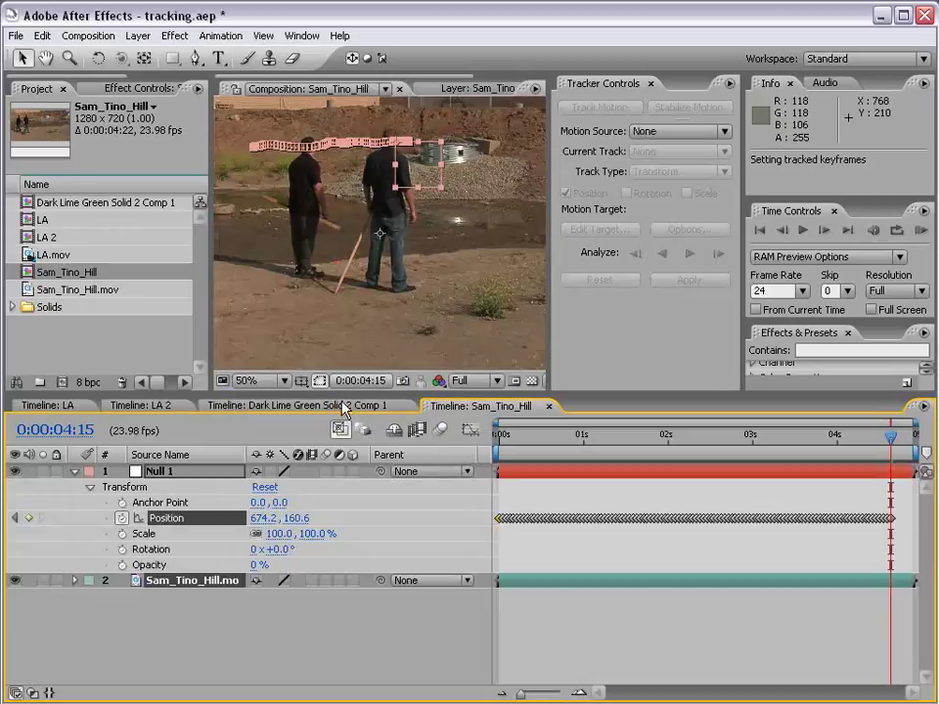
- Preview how Null 1 follows the man's head, return to 0:00:00:00, and collapse the null's properties
{"action": "scroll", "coordinate": [405, 268], "scroll_direction": "down", "scroll_amount": 1}
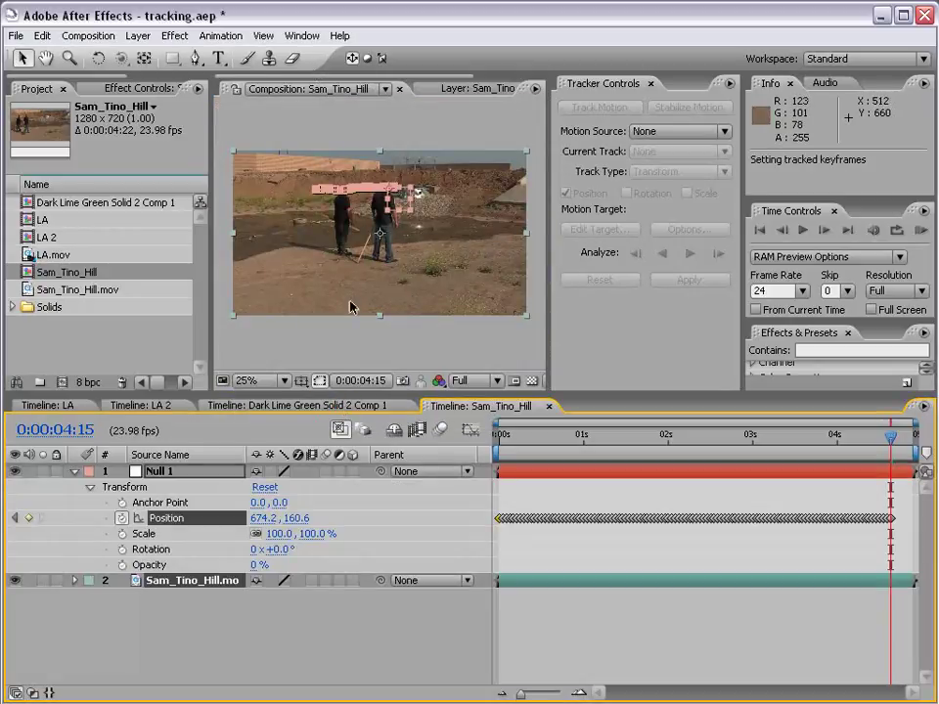
{"action": "scroll", "coordinate": [261, 183], "scroll_direction": "up", "scroll_amount": 1}
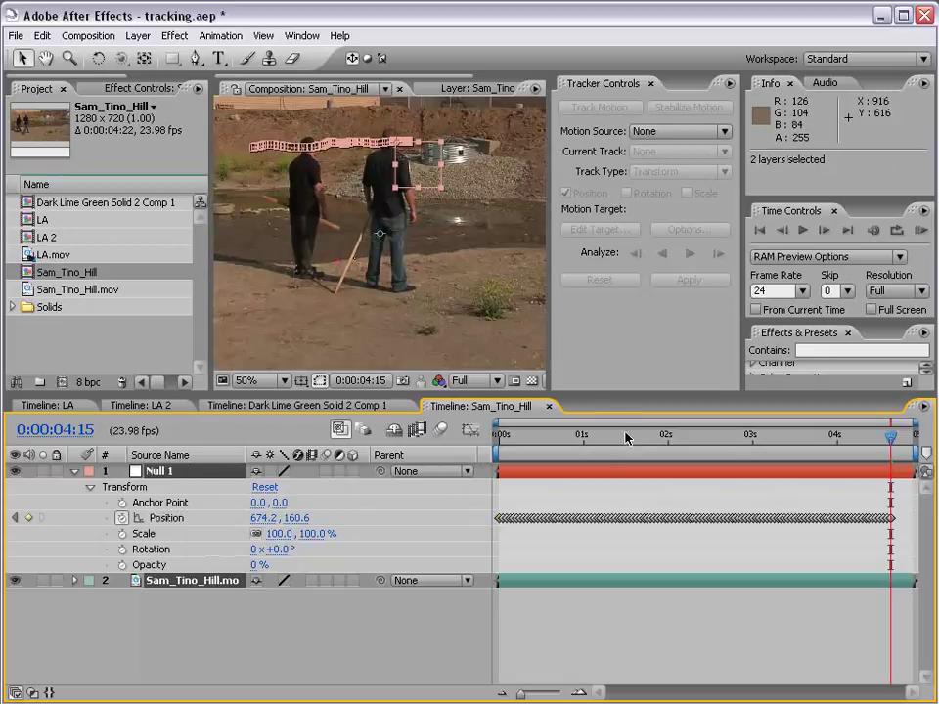
{"action": "left_click", "coordinate": [578, 492]}
{"action": "key", "text": "space"}
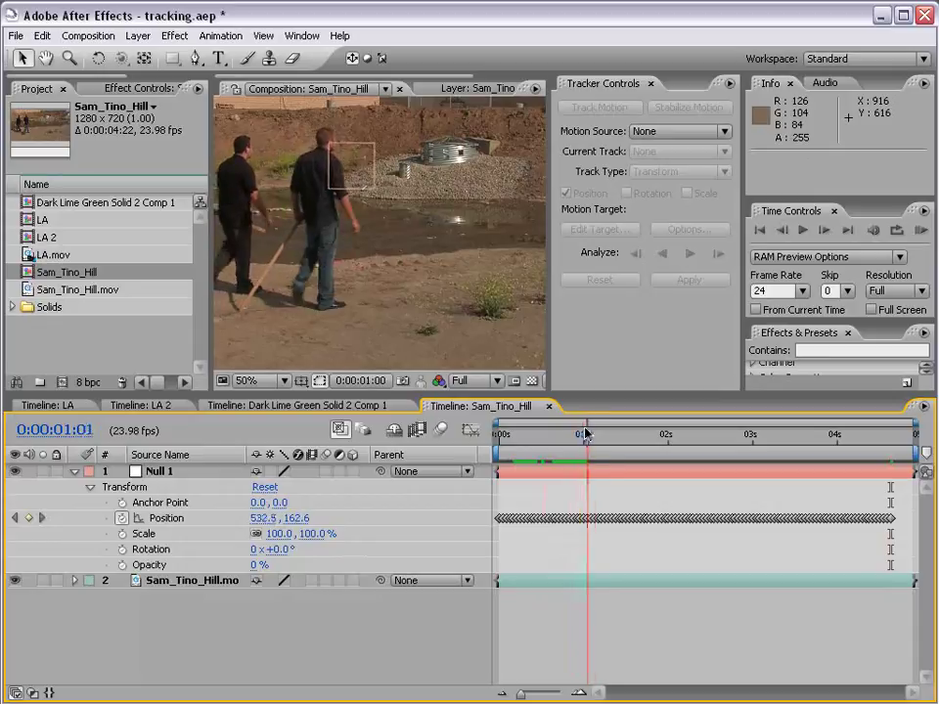
{"action": "left_click_drag", "start_coordinate": [633, 431], "coordinate": [500, 435]}
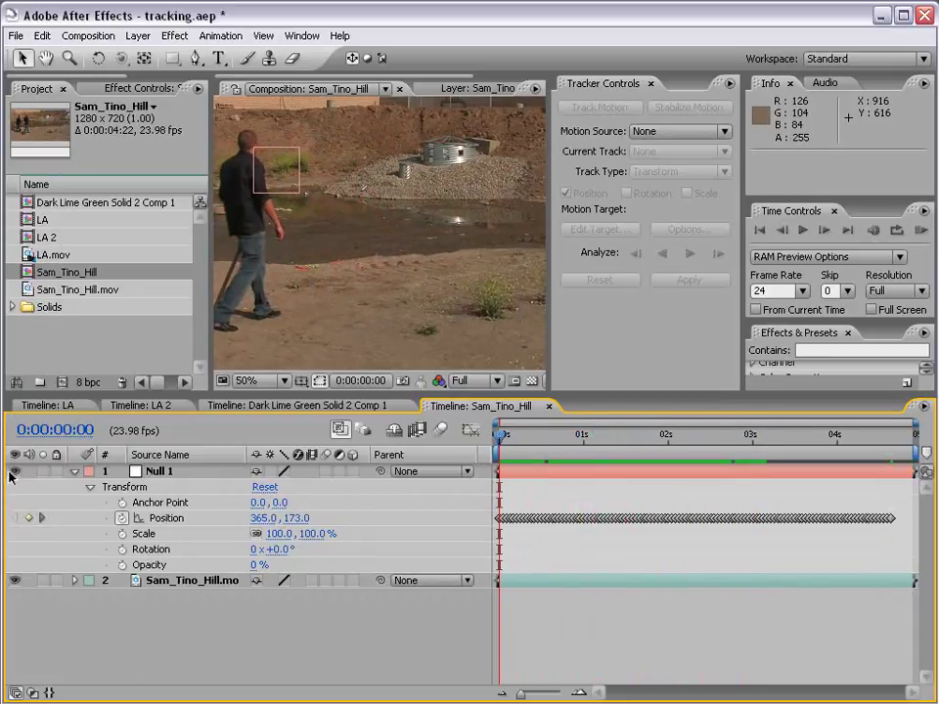
{"action": "left_click", "coordinate": [74, 473]}
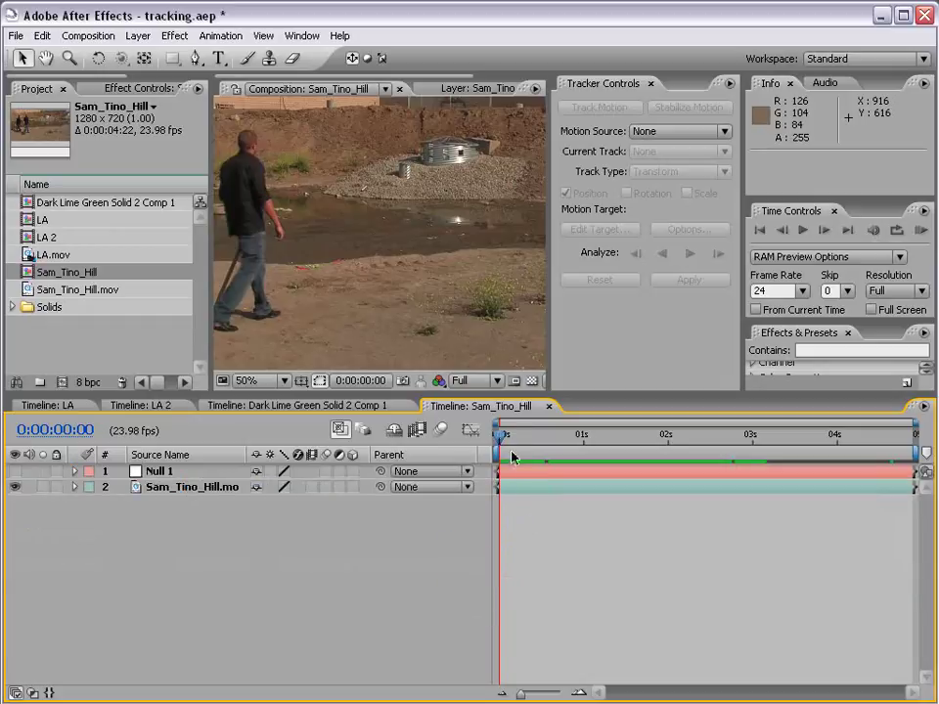
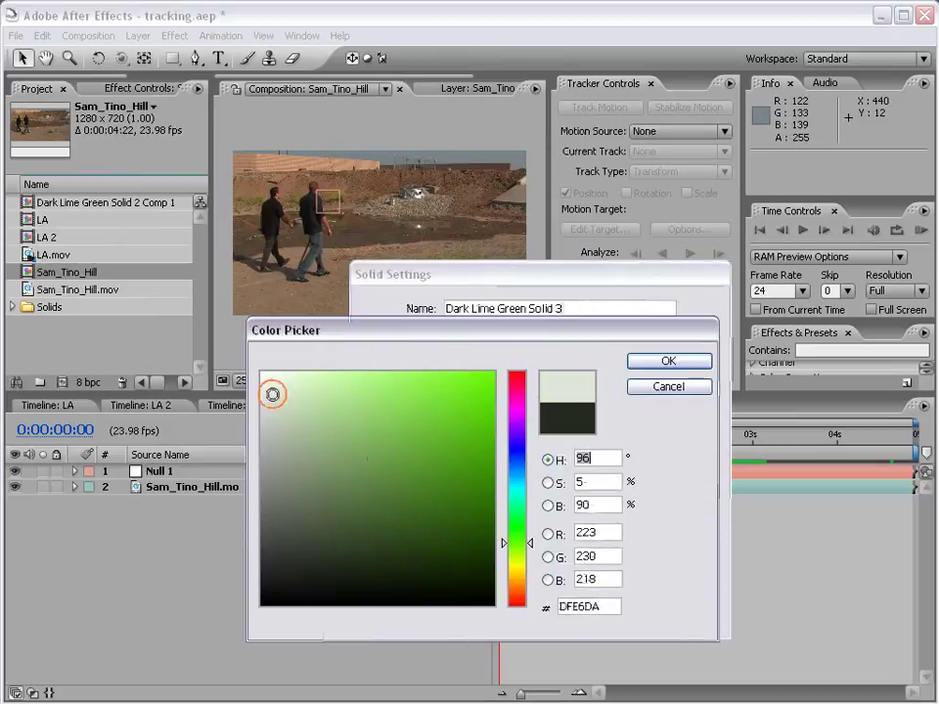
- Create a white 1280 x 720 pixel solid in the Sam_Tino_Hill composition
{"action": "left_click", "coordinate": [642, 361]}
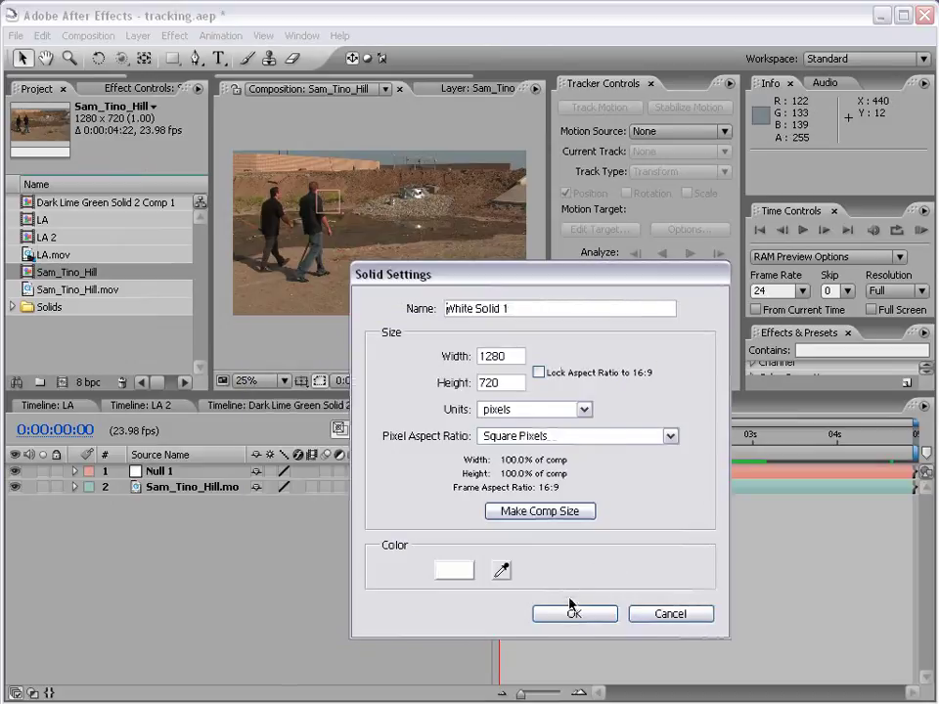
{"action": "left_click", "coordinate": [566, 613]}
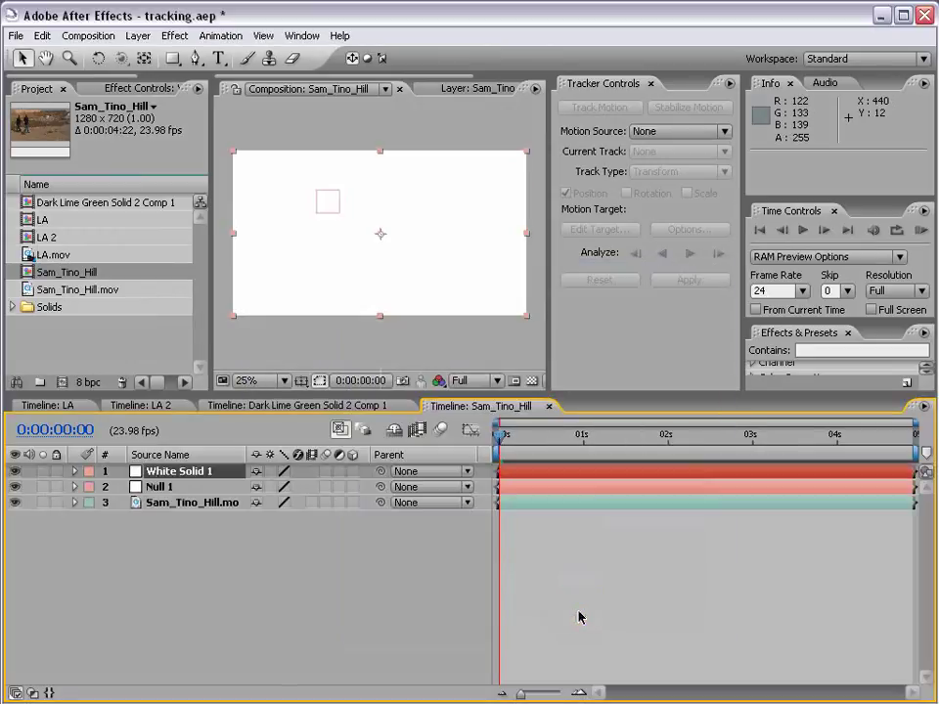
- Draw a closed Pen tool mask on White Solid 1, shaped as a speech bubble with its pointer toward the man's head
{"action": "left_click", "coordinate": [195, 59]}
{"action": "key", "text": "period"}
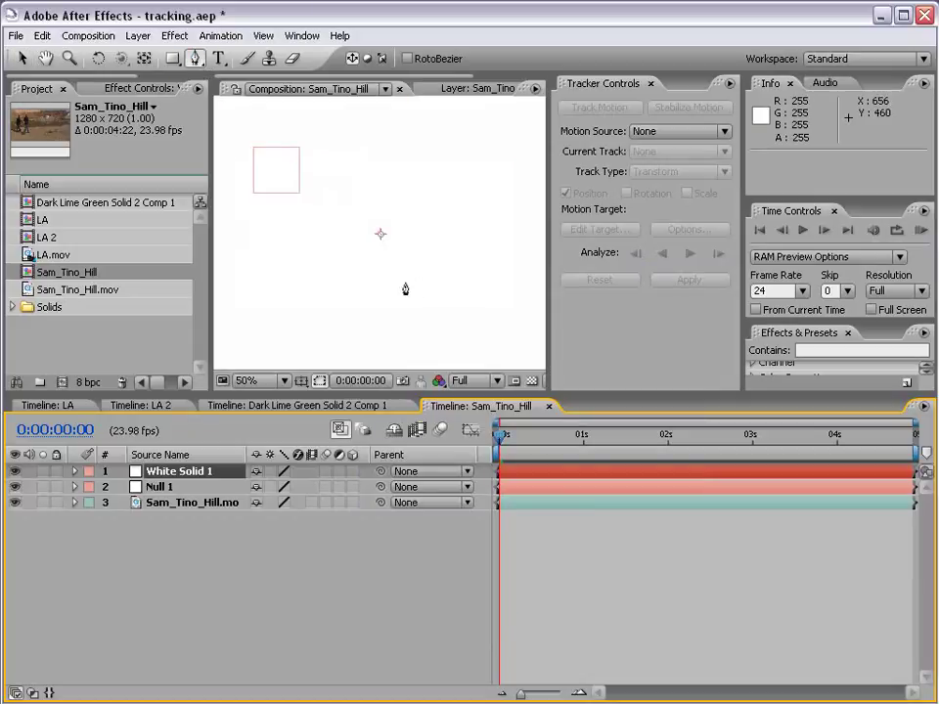
{"action": "left_click", "coordinate": [354, 199]}
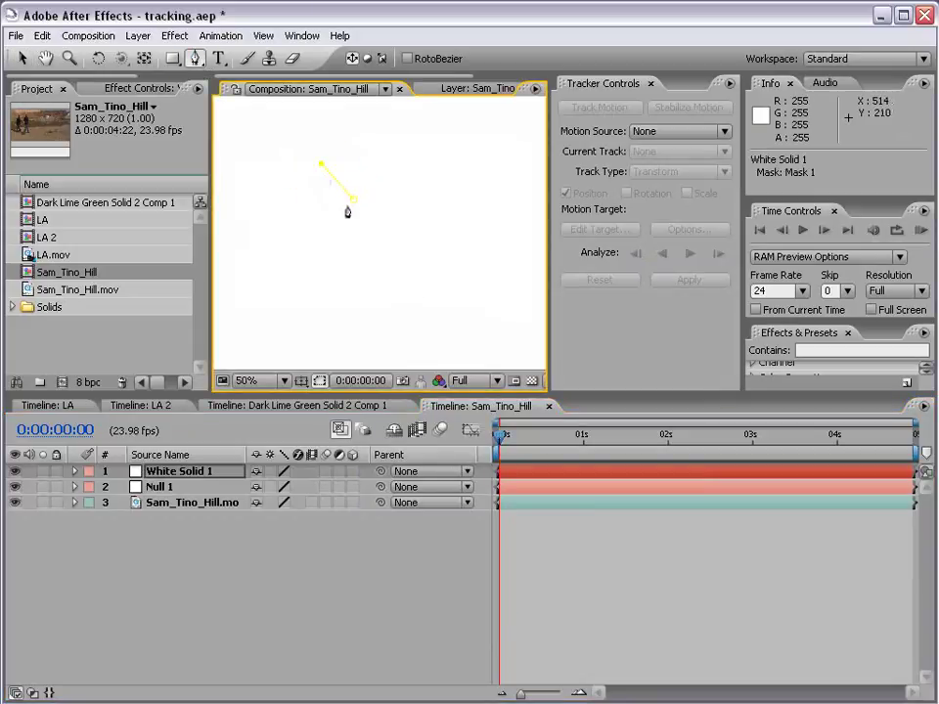
{"action": "left_click", "coordinate": [350, 236]}
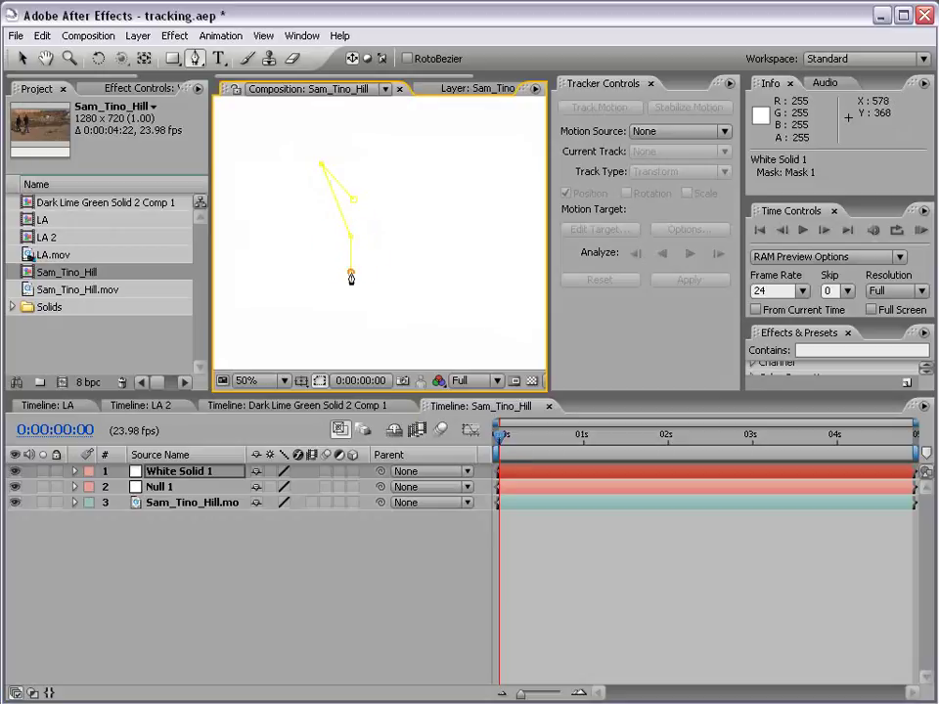
{"action": "left_click", "coordinate": [464, 274]}
{"action": "left_click", "coordinate": [353, 173]}
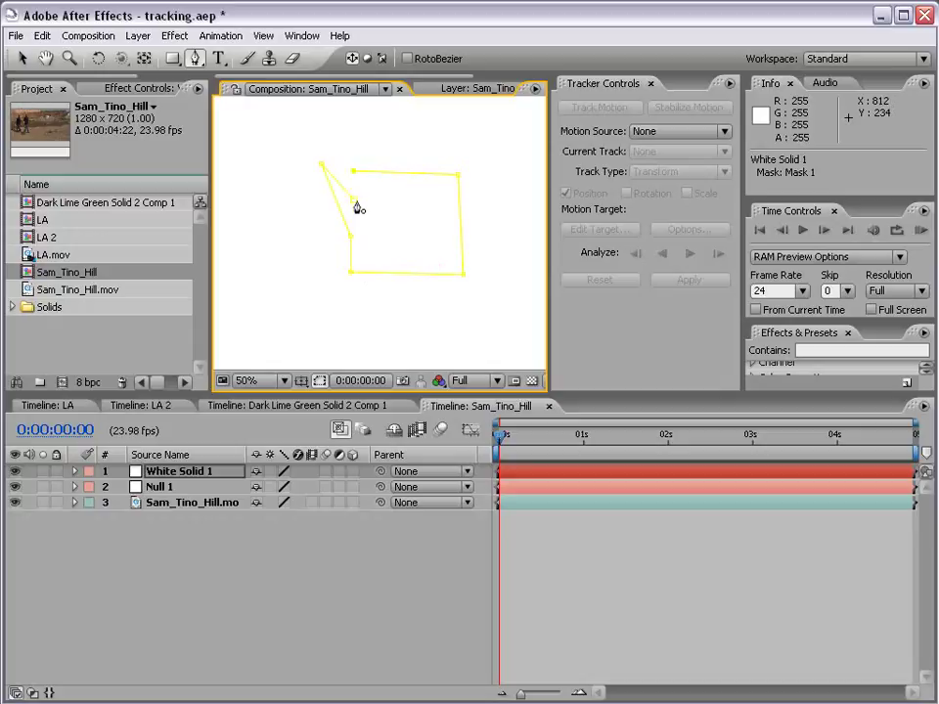
{"action": "left_click", "coordinate": [354, 202]}
{"action": "key", "text": "v"}
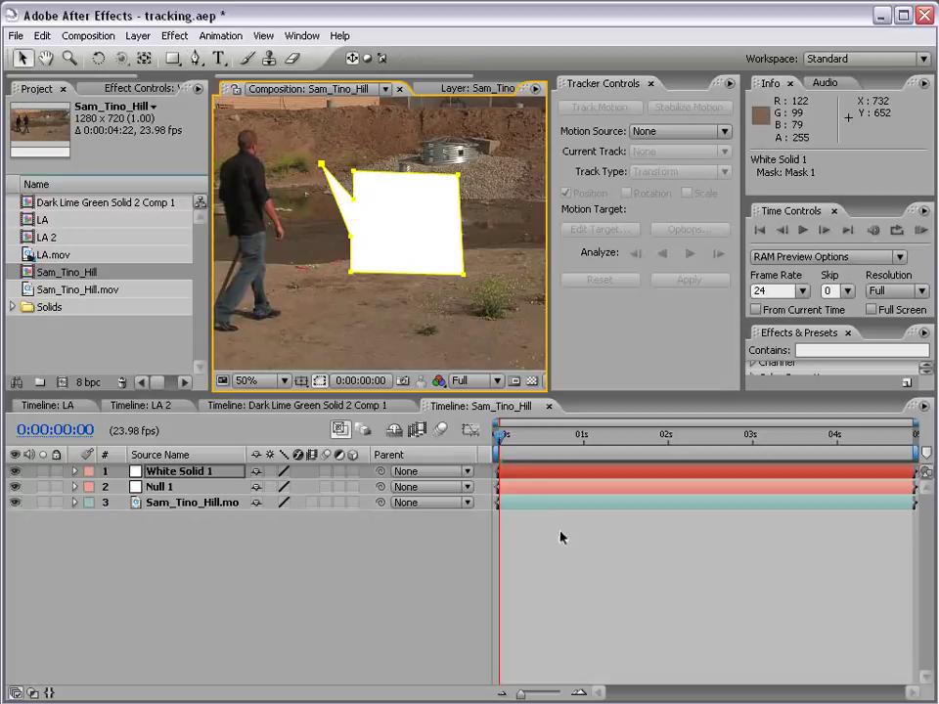
{"action": "left_click", "coordinate": [561, 537]}
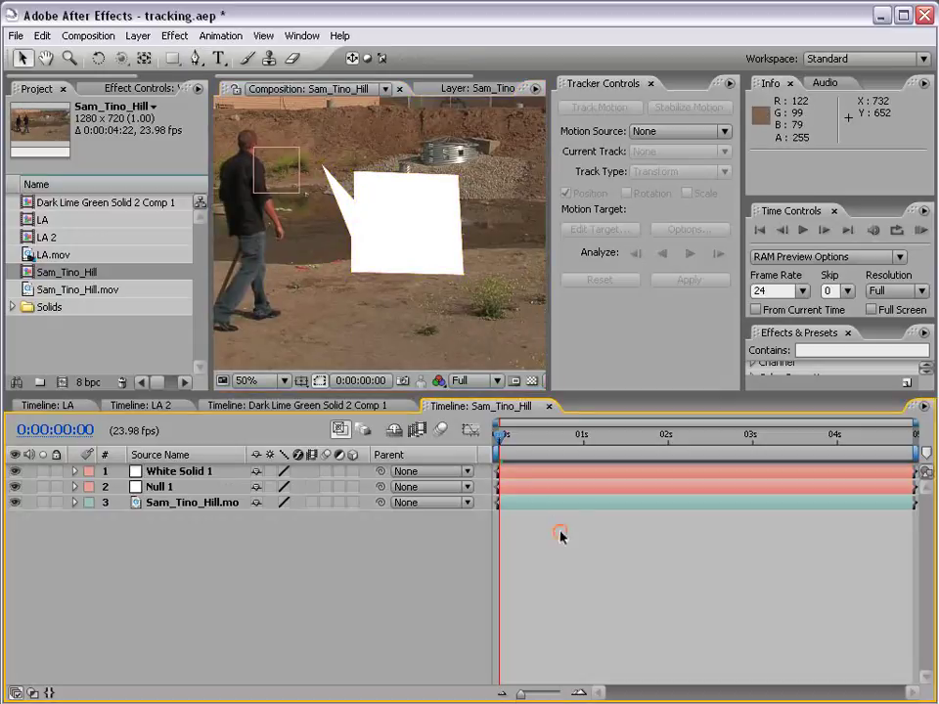
- Straighten the speech bubble mask by aligning its upper-right and lower-left corner points with the neighbouring corners
{"action": "left_click", "coordinate": [460, 183]}
{"action": "left_click_drag", "start_coordinate": [460, 179], "coordinate": [466, 175]}
{"action": "left_click", "coordinate": [434, 340]}
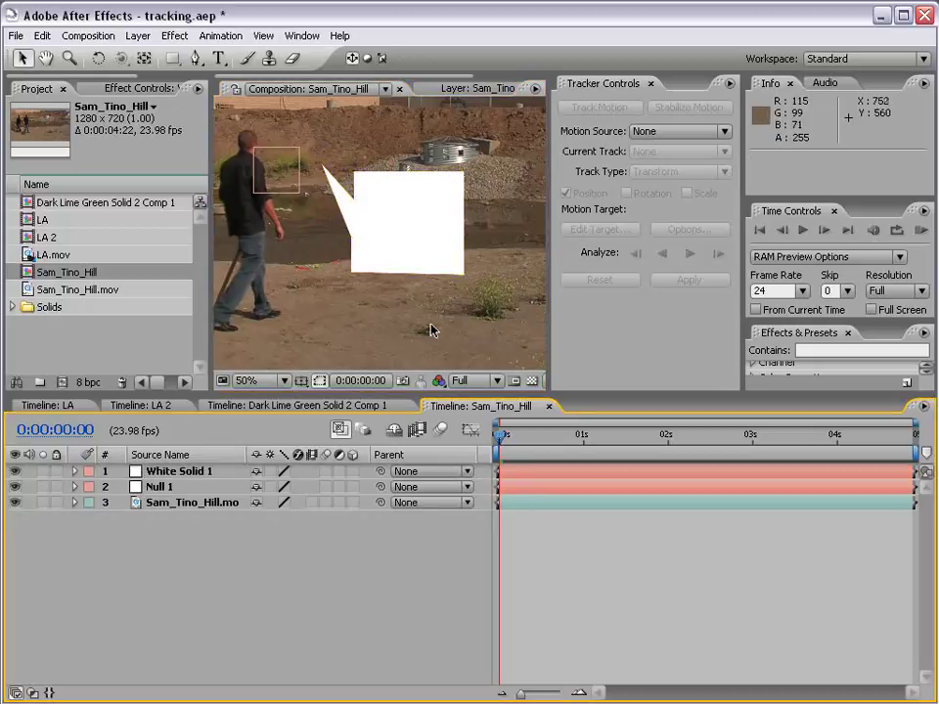
{"action": "left_click", "coordinate": [412, 250]}
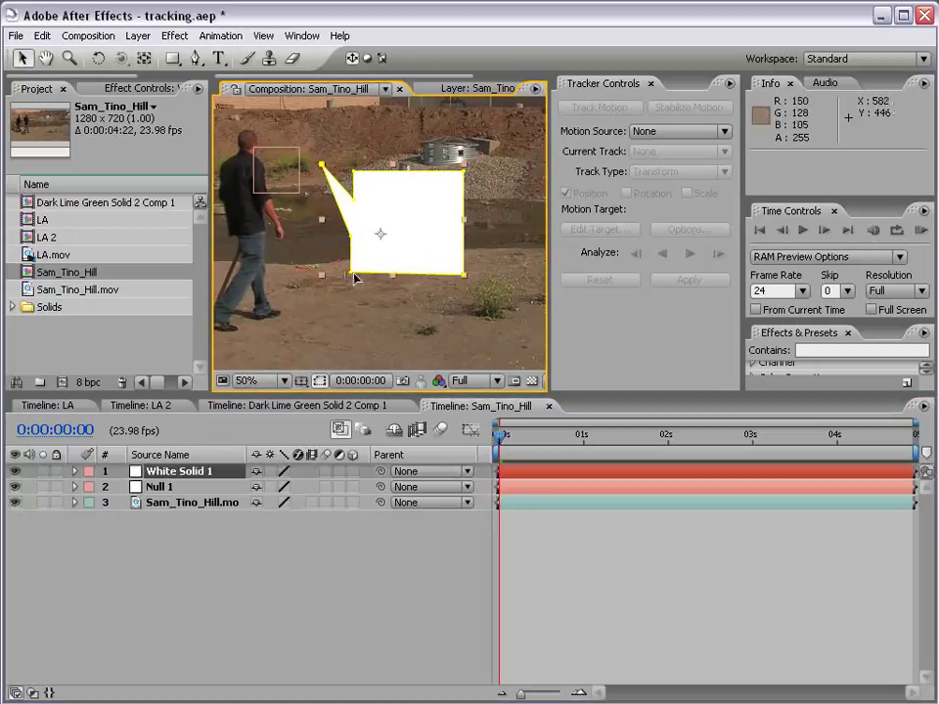
{"action": "left_click", "coordinate": [352, 275]}
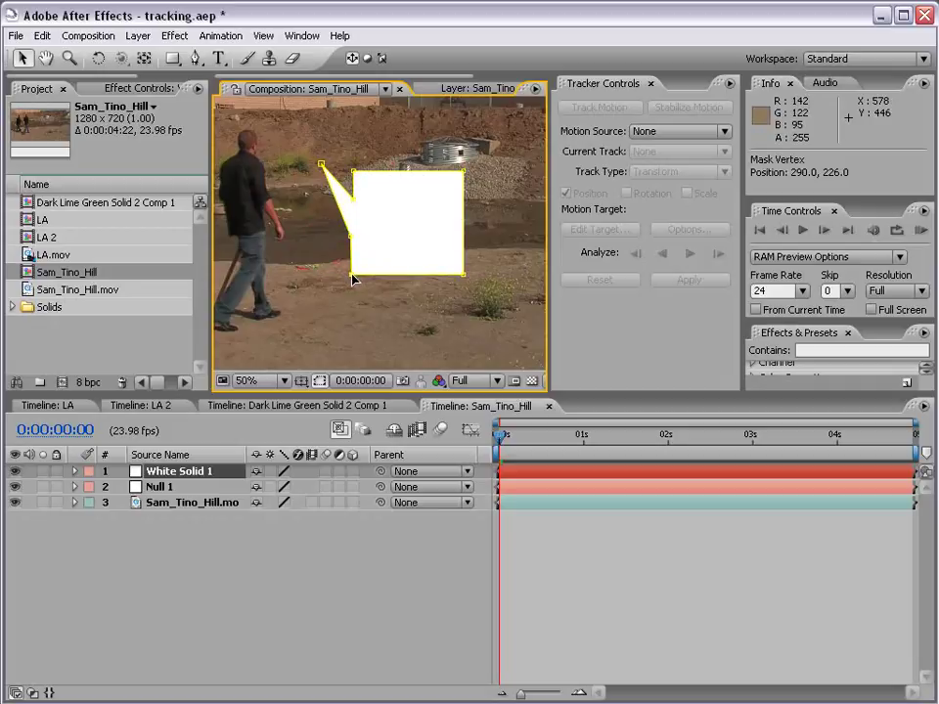
{"action": "left_click", "coordinate": [548, 525]}
{"action": "left_click", "coordinate": [519, 474]}
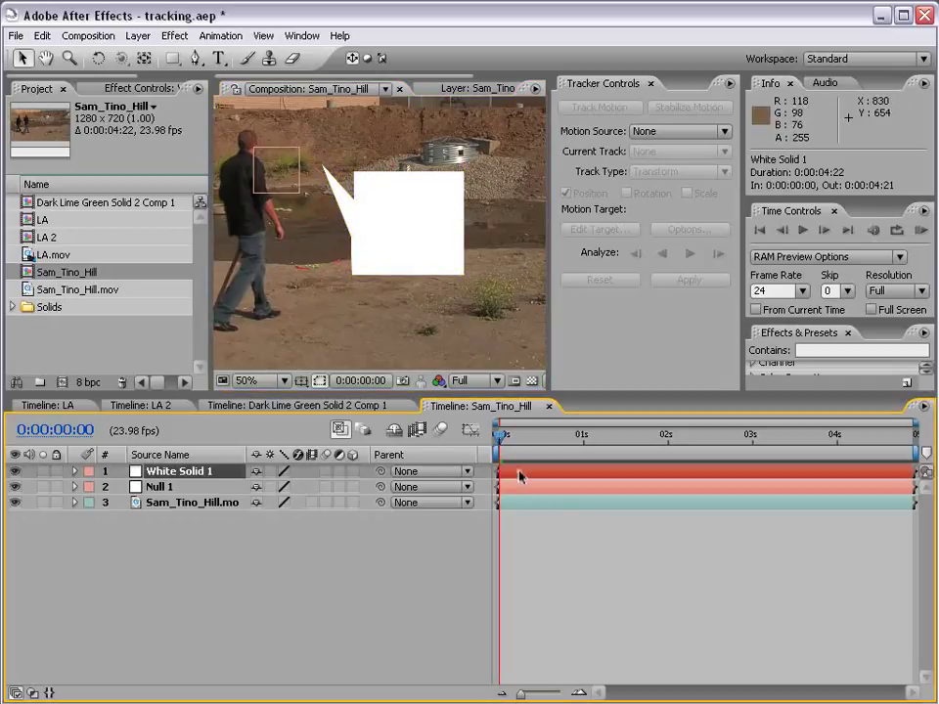
- Raise the bottom edge of the speech bubble mask by nudging its two lower corner points ten increments
{"action": "left_click", "coordinate": [353, 274]}
{"action": "left_click", "coordinate": [464, 277]}
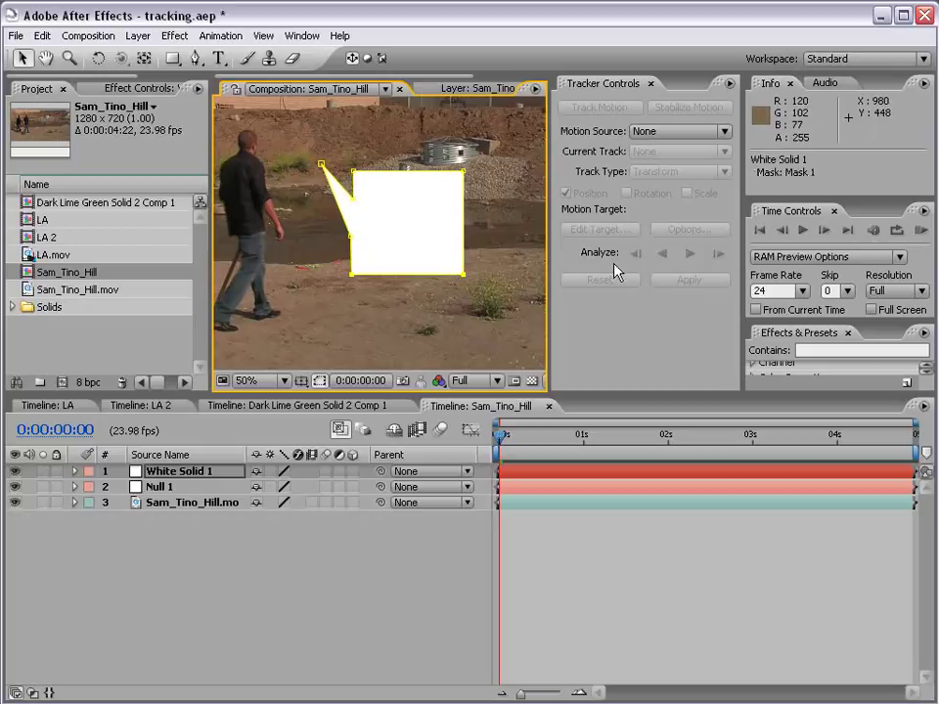
{"action": "key", "text": "Up"}
{"action": "key", "text": "Up"}
{"action": "key", "text": "Up"}
{"action": "key", "text": "Up"}
{"action": "key", "text": "Up"}
{"action": "key", "text": "Up"}
{"action": "key", "text": "Up"}
{"action": "key", "text": "Up"}
{"action": "key", "text": "Up"}
{"action": "key", "text": "Up"}
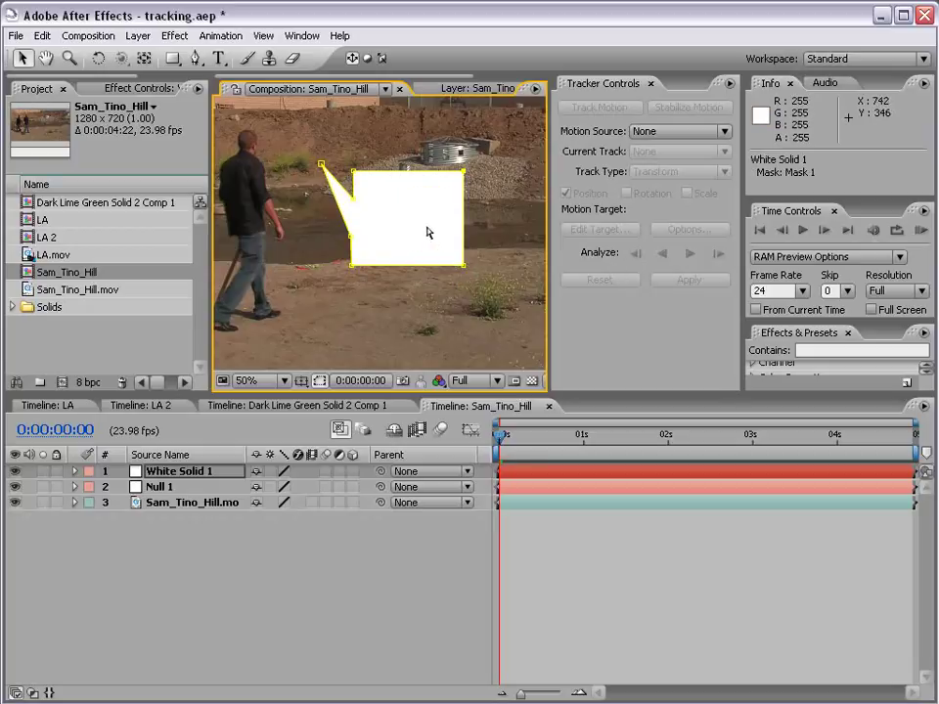
- Lower the top edge of the speech bubble mask by nudging its two upper corner points ten increments
{"action": "key", "text": "Down"}
{"action": "key", "text": "Down"}
{"action": "key", "text": "Down"}
{"action": "key", "text": "Down"}
{"action": "key", "text": "Down"}
{"action": "key", "text": "Down"}
{"action": "key", "text": "Down"}
{"action": "key", "text": "Down"}
{"action": "key", "text": "Down"}
{"action": "key", "text": "Down"}
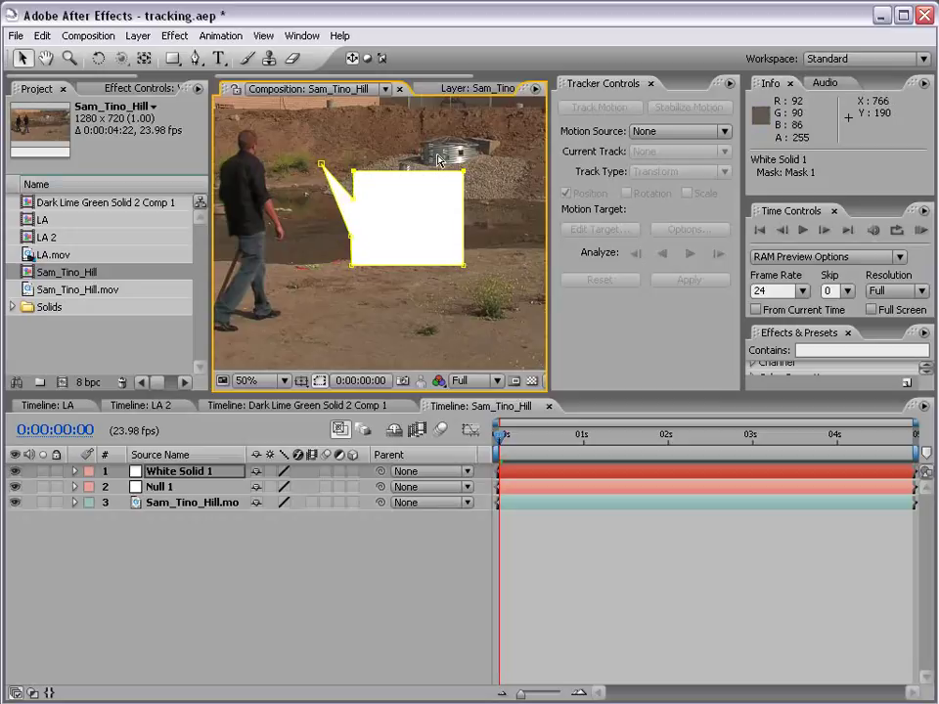
{"action": "left_click", "coordinate": [338, 205]}
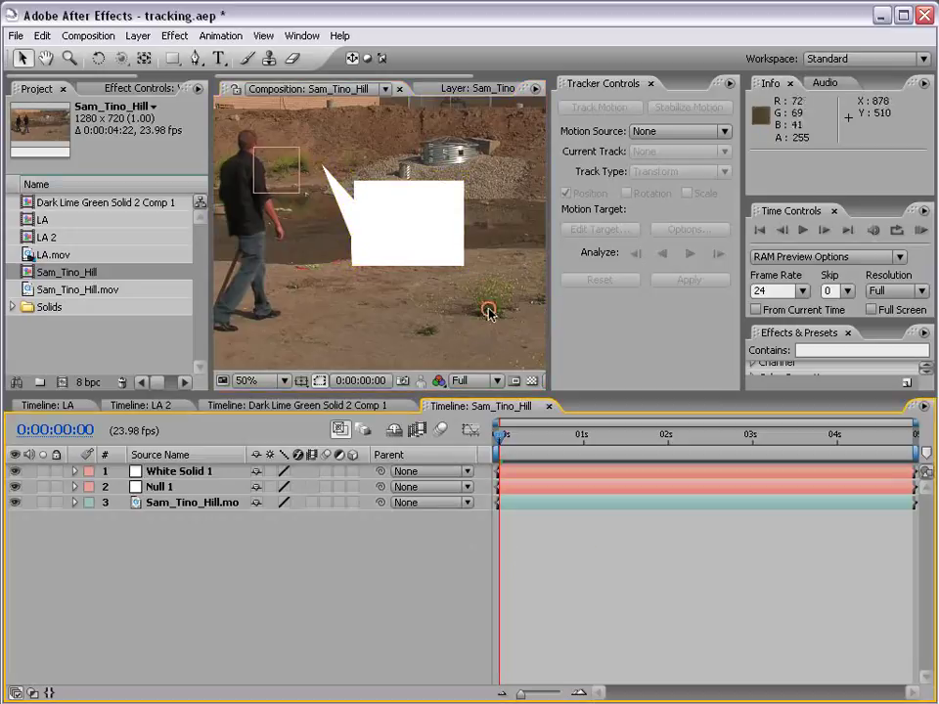
{"action": "left_click", "coordinate": [582, 528]}
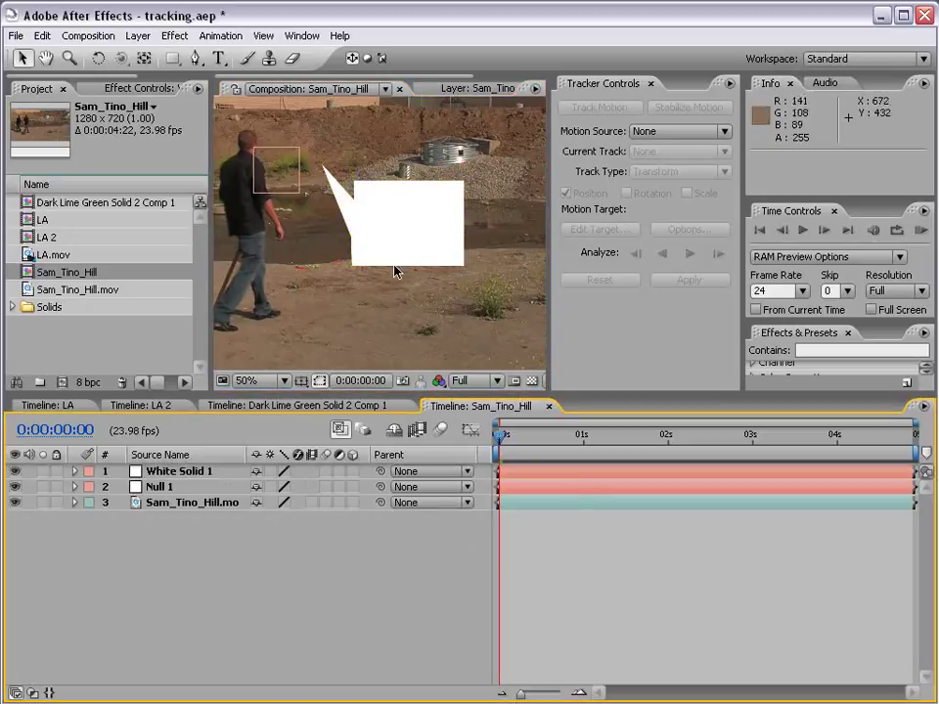
- Move White Solid 1 to position 558, 352 so the bubble's pointer sits beside the man's head
{"action": "left_click", "coordinate": [179, 471]}
{"action": "left_click", "coordinate": [398, 208]}
{"action": "key", "text": "Left"}
{"action": "key", "text": "Left"}
{"action": "key", "text": "Left"}
{"action": "key", "text": "Left"}
{"action": "key", "text": "Left"}
{"action": "key", "text": "Left"}
{"action": "key", "text": "Left"}
{"action": "key", "text": "Left"}
{"action": "key", "text": "Left"}
{"action": "key", "text": "Left"}
{"action": "key", "text": "Left"}
{"action": "left_click_drag", "start_coordinate": [404, 225], "coordinate": [380, 224]}
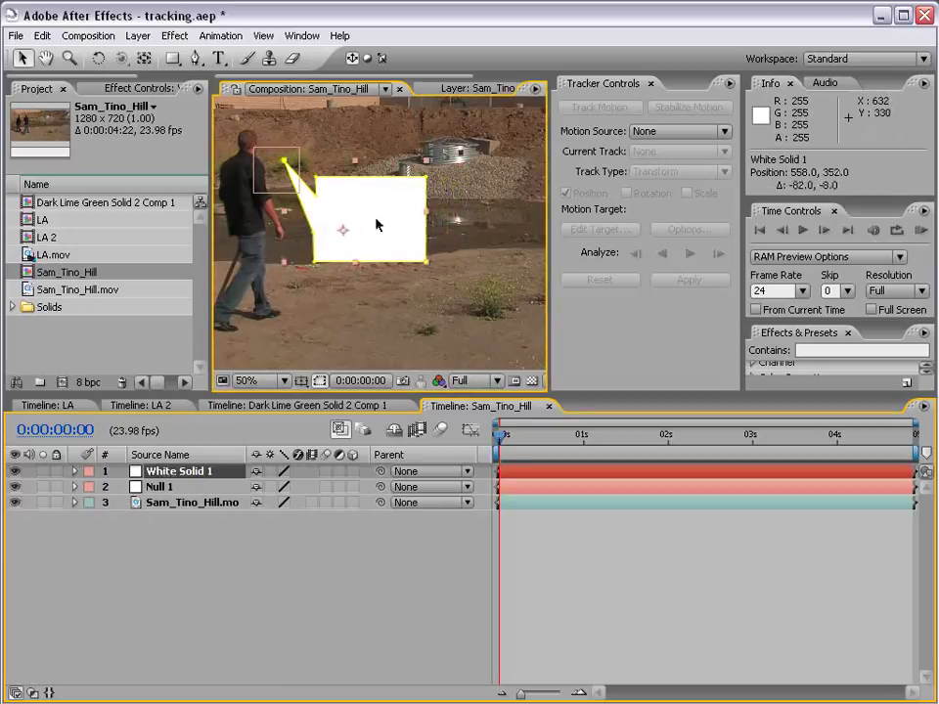
{"action": "left_click", "coordinate": [574, 582]}
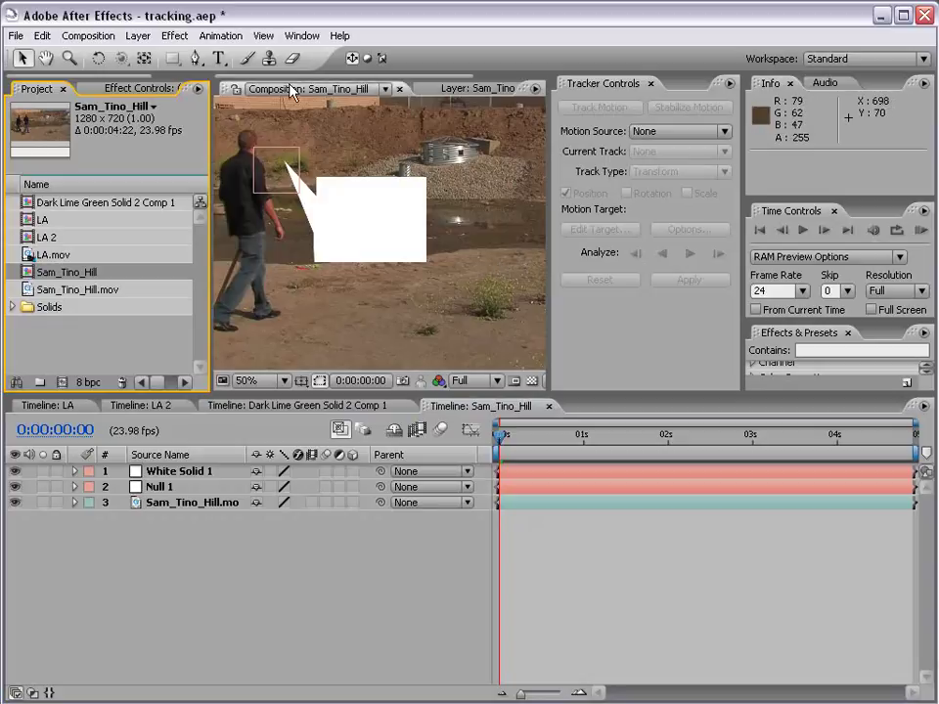
- Add the text "I'M LOST" and centre it inside the white speech bubble
{"action": "left_click", "coordinate": [220, 61]}
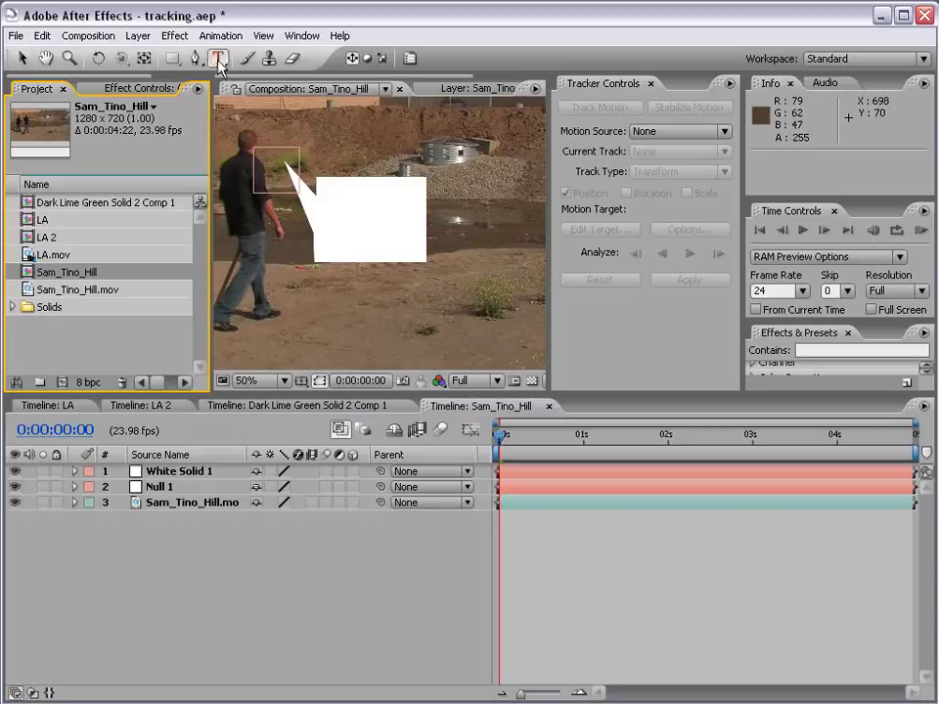
{"action": "left_click", "coordinate": [325, 196]}
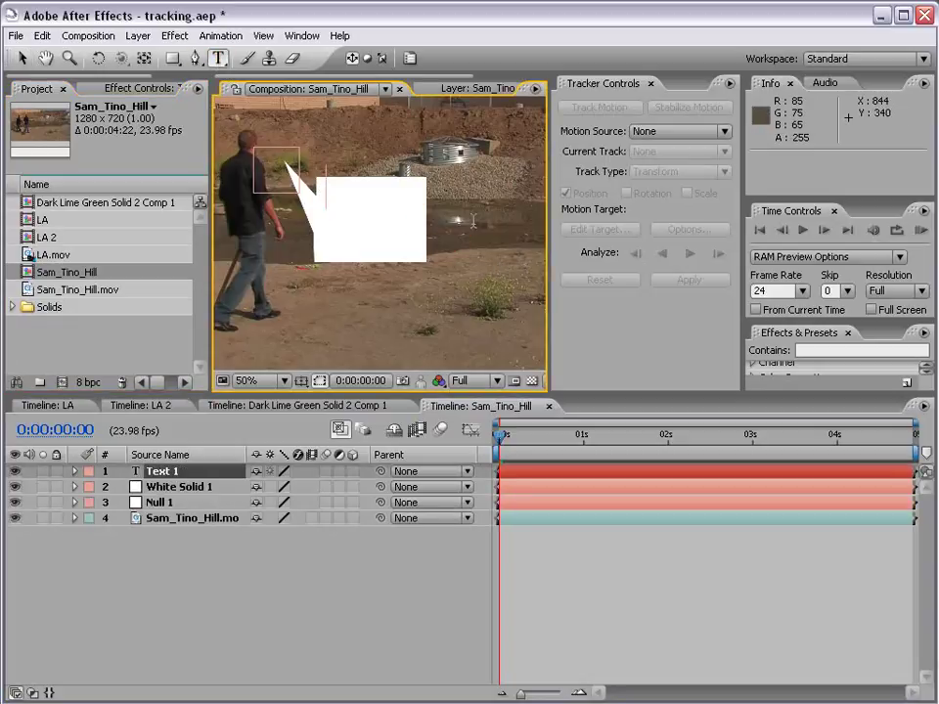
{"action": "type", "text": "I'M LOST"}
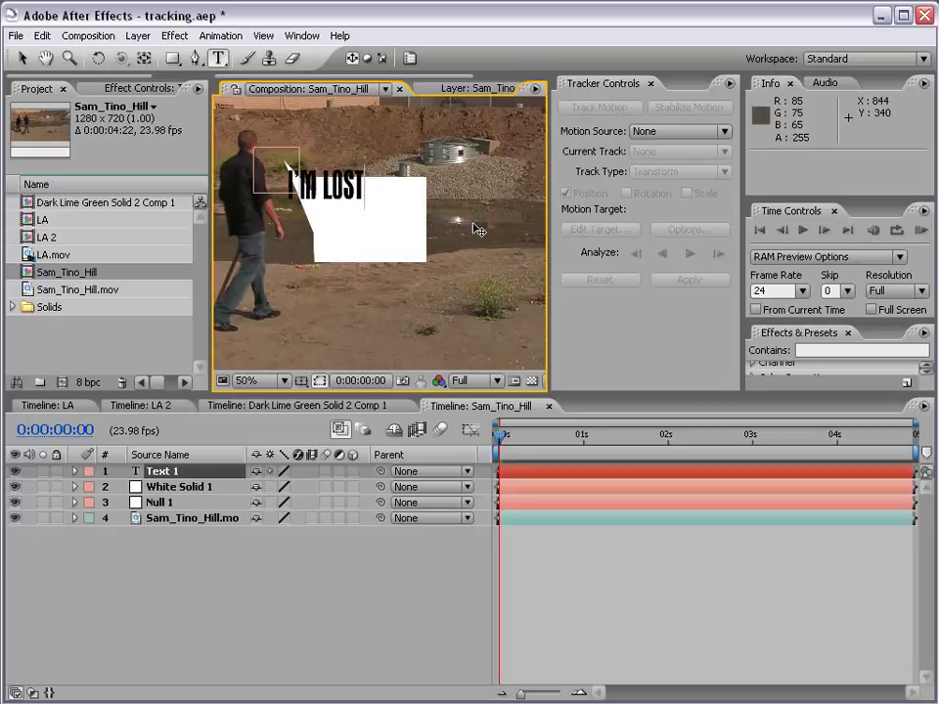
{"action": "left_click", "coordinate": [20, 56]}
{"action": "left_click_drag", "start_coordinate": [345, 190], "coordinate": [393, 226]}
{"action": "left_click", "coordinate": [587, 573]}
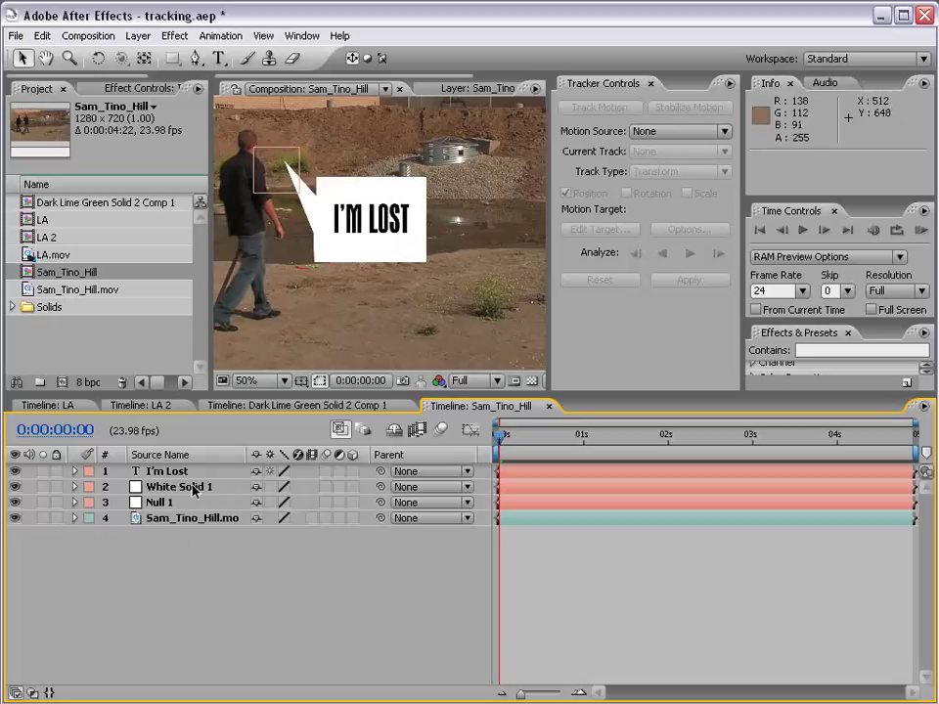
- Parent the I'm Lost text layer and White Solid 1 to Null 1
{"action": "left_click", "coordinate": [156, 489]}
{"action": "left_click", "coordinate": [166, 473], "text": "ctrl"}
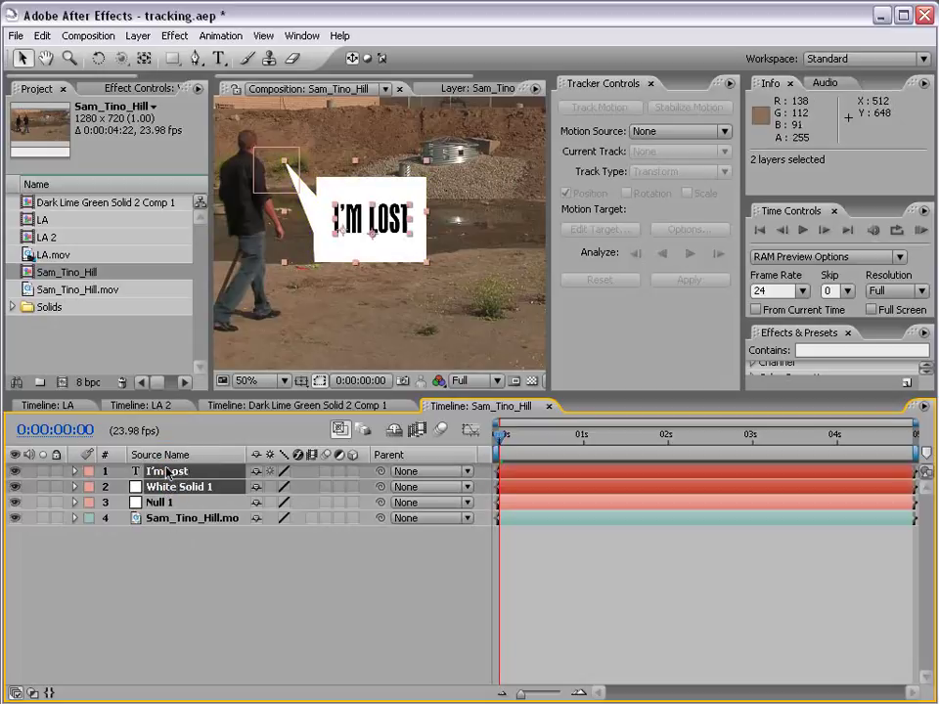
{"action": "left_click", "coordinate": [162, 489]}
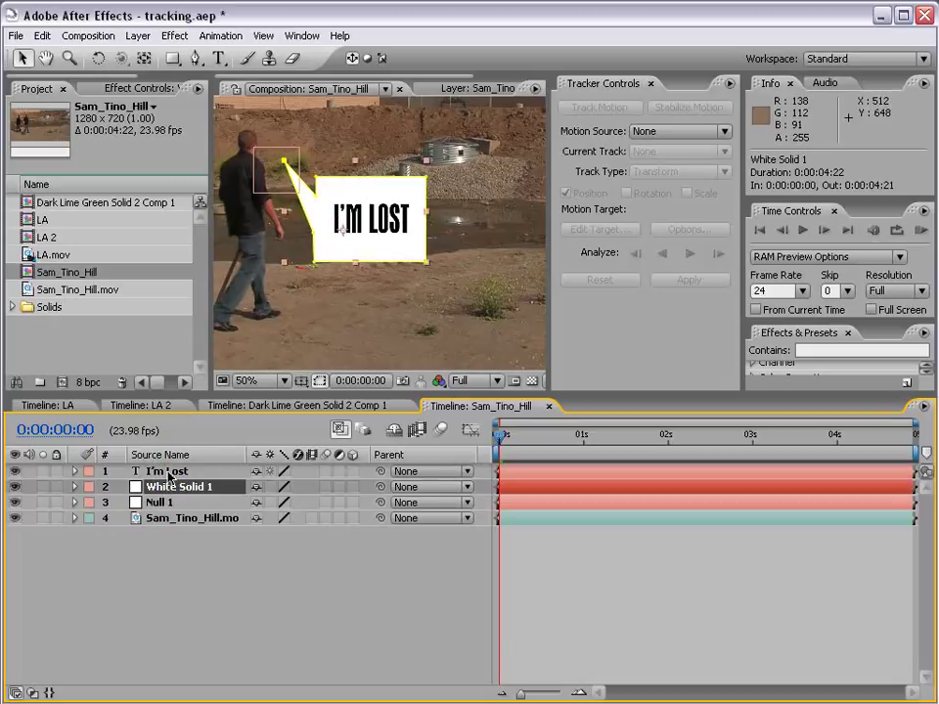
{"action": "left_click", "coordinate": [170, 473], "text": "ctrl"}
{"action": "left_click_drag", "start_coordinate": [379, 474], "coordinate": [174, 506]}
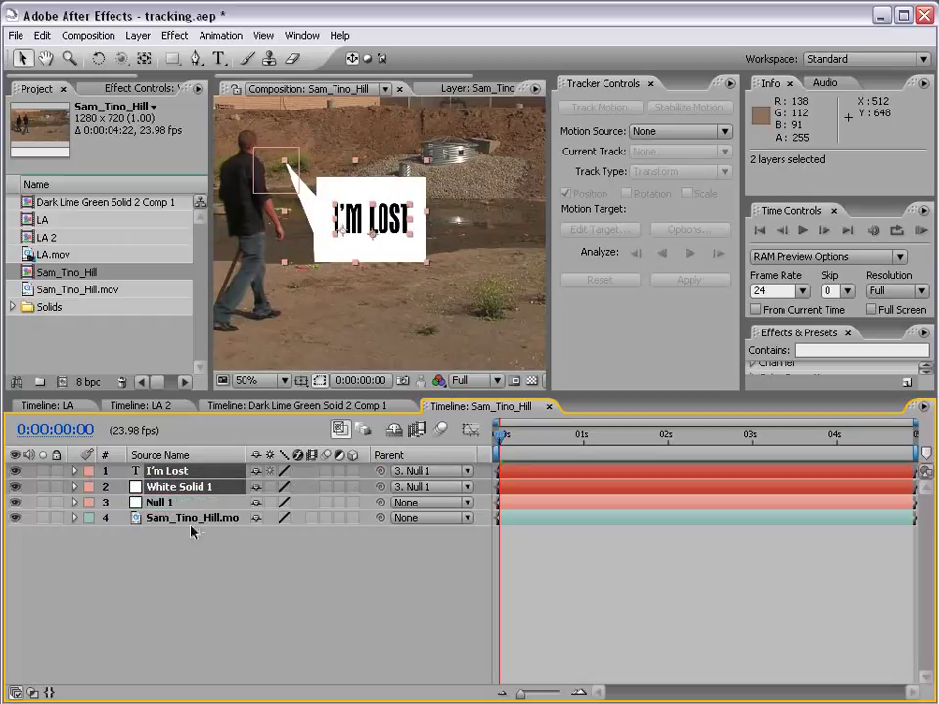
{"action": "left_click", "coordinate": [241, 582]}
- Preview the composition in an enlarged view at 50% to check how the speech bubble follows the man
{"action": "scroll", "coordinate": [304, 282], "scroll_direction": "down", "scroll_amount": 1}
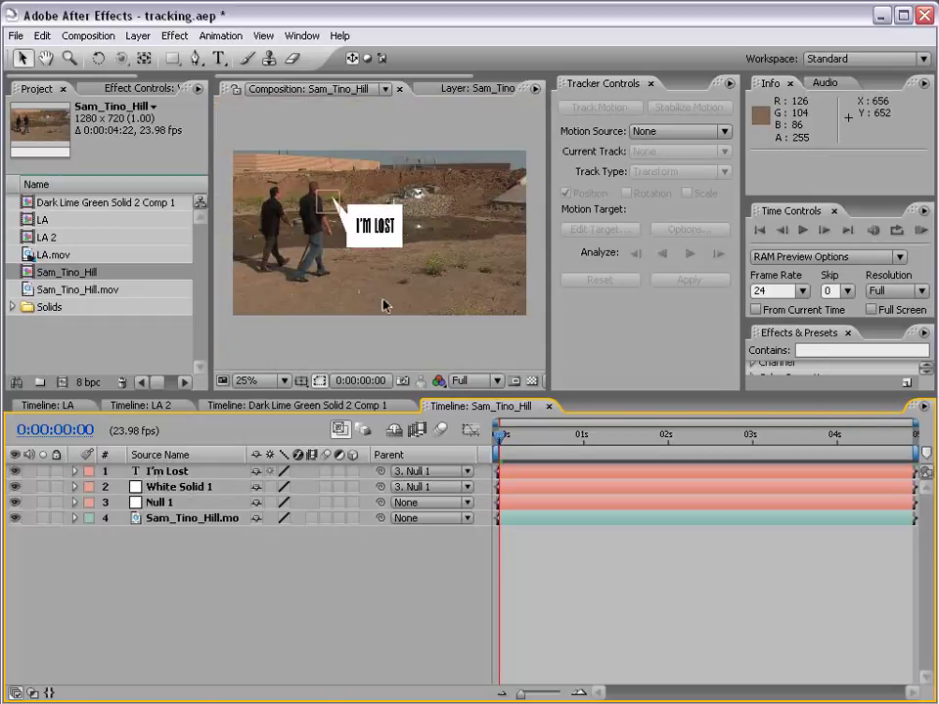
{"action": "key", "text": "grave"}
{"action": "scroll", "coordinate": [385, 306], "scroll_direction": "up", "scroll_amount": 1}
{"action": "key", "text": "space"}
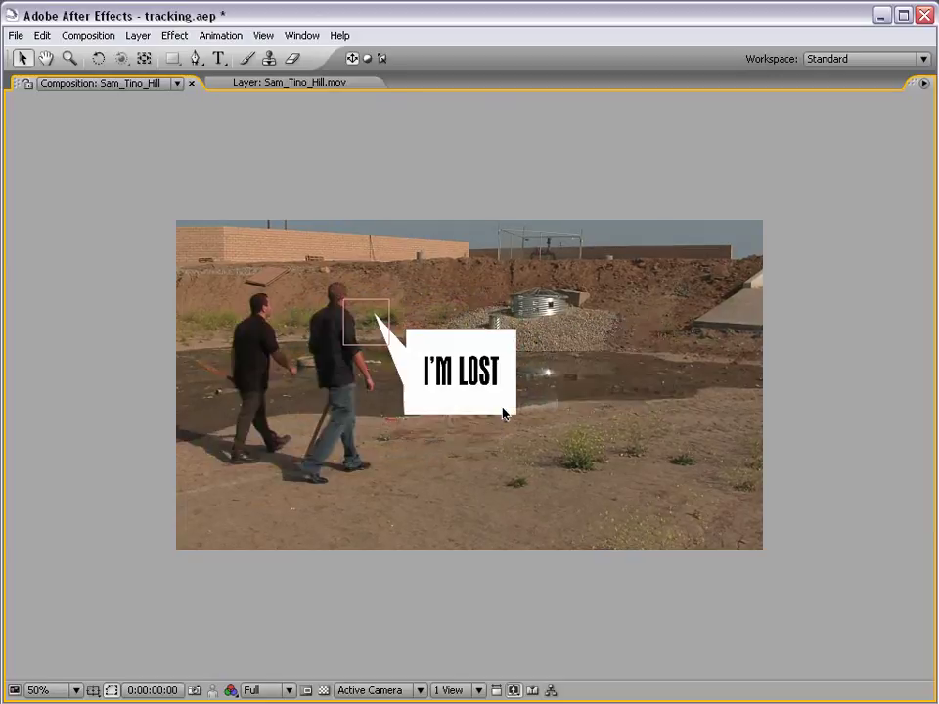
{"action": "key", "text": "grave"}
{"action": "scroll", "coordinate": [392, 282], "scroll_direction": "down", "scroll_amount": 1}
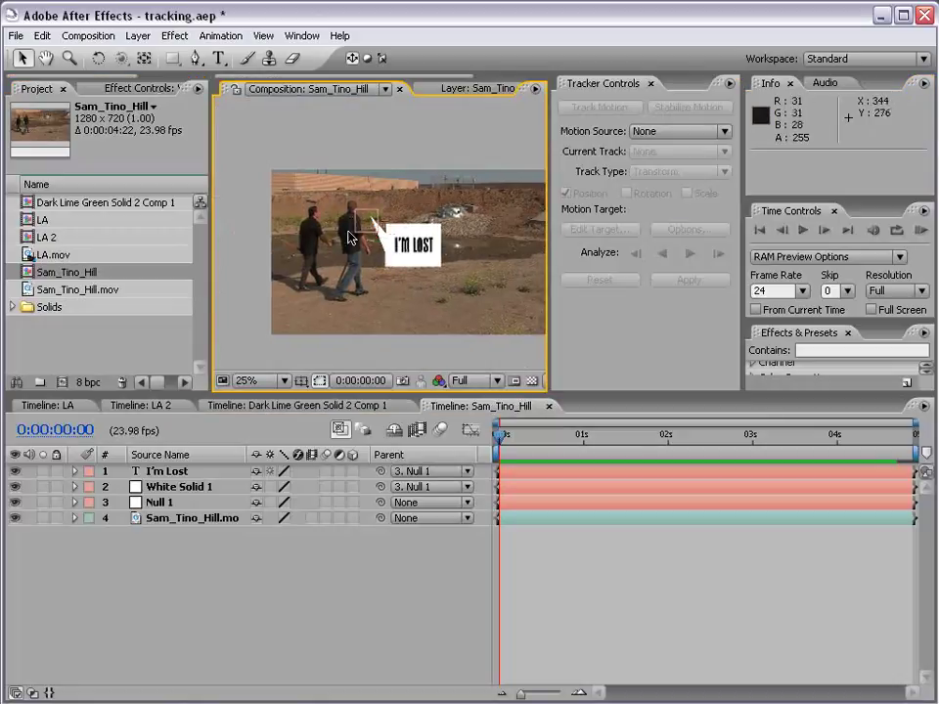
- Hide Null 1 in the Sam_Tino_Hill composition
{"action": "left_click", "coordinate": [160, 502]}
{"action": "scroll", "coordinate": [377, 235], "scroll_direction": "up", "scroll_amount": 1}
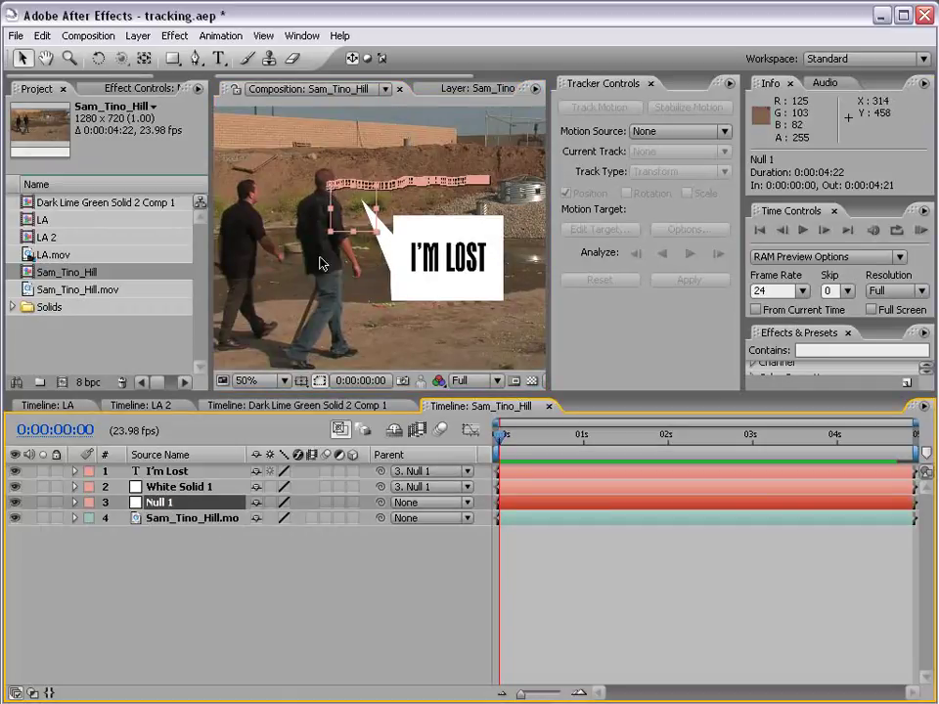
{"action": "left_click", "coordinate": [241, 591]}
{"action": "left_click", "coordinate": [157, 504]}
{"action": "left_click", "coordinate": [15, 503]}
{"action": "left_click", "coordinate": [209, 556]}
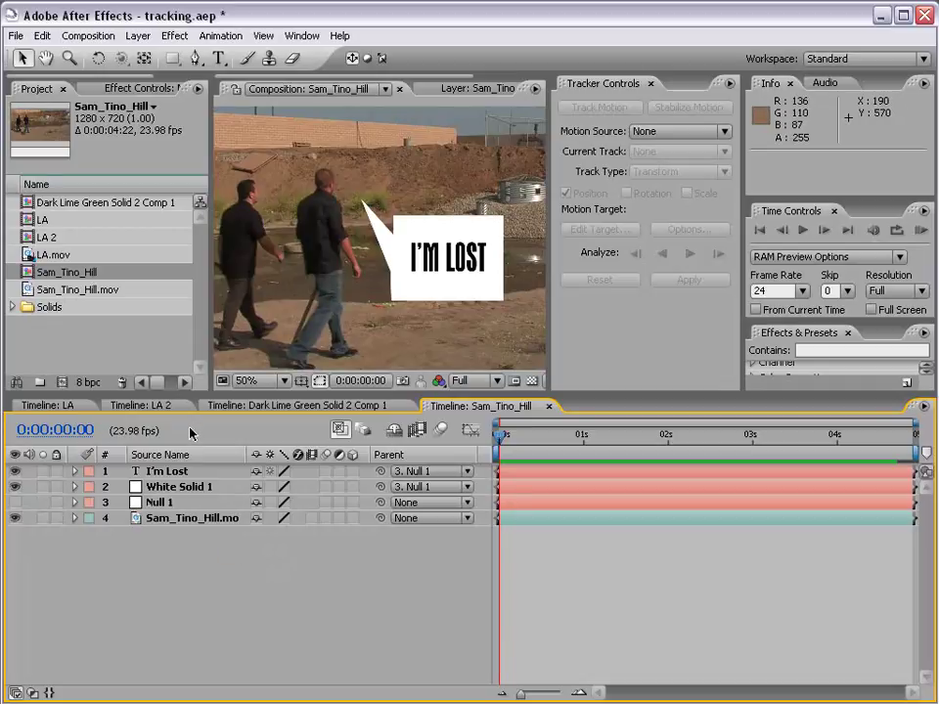
- Move the I'm Lost text and White Solid 1 together slightly up and closer to the man's head
{"action": "left_click", "coordinate": [159, 486]}
{"action": "left_click", "coordinate": [167, 472], "text": "shift"}
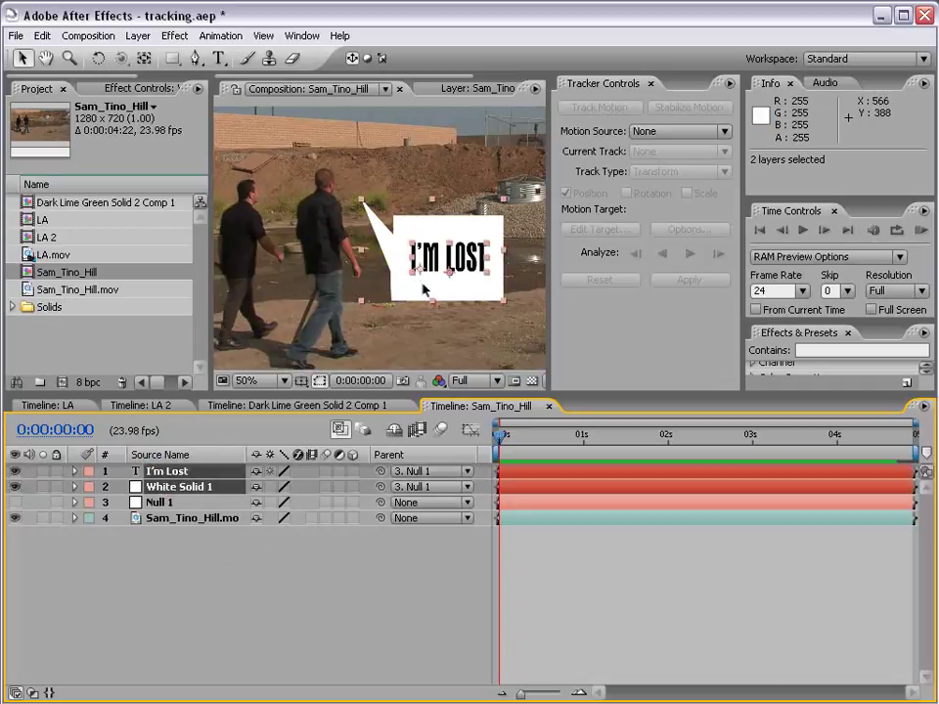
{"action": "left_click_drag", "start_coordinate": [426, 286], "coordinate": [418, 277]}
{"action": "left_click", "coordinate": [424, 529]}
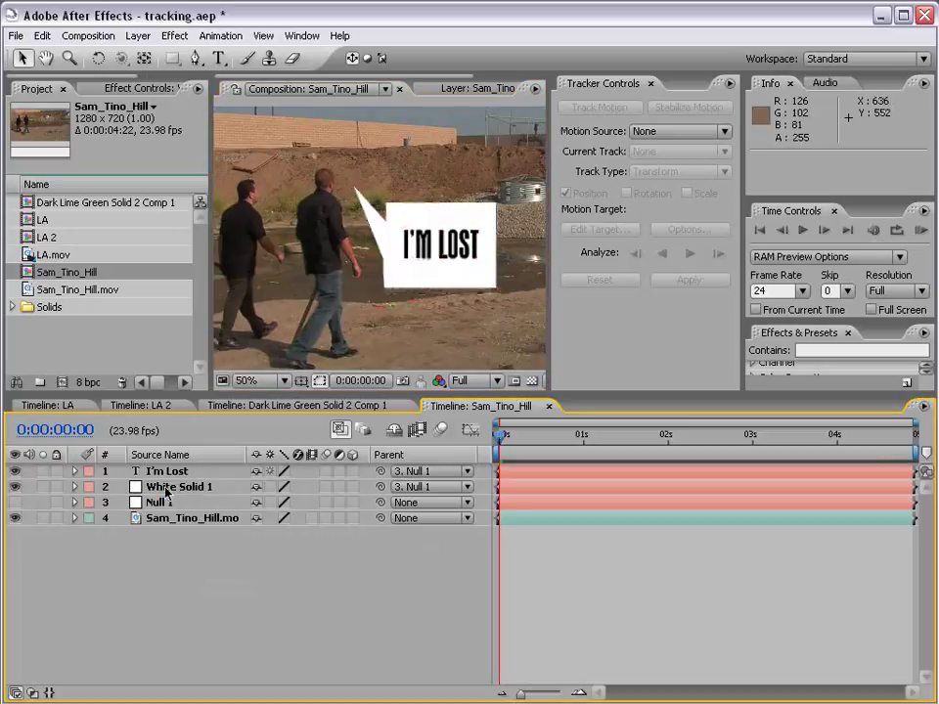
- Reshape the bubble's pointer to extend from its lower-left side, and move the bubble and text above the man's head
{"action": "left_click", "coordinate": [340, 179]}
{"action": "left_click_drag", "start_coordinate": [352, 187], "coordinate": [396, 194]}
{"action": "left_click", "coordinate": [166, 471], "text": "shift"}
{"action": "scroll", "coordinate": [405, 314], "scroll_direction": "down", "scroll_amount": 1}
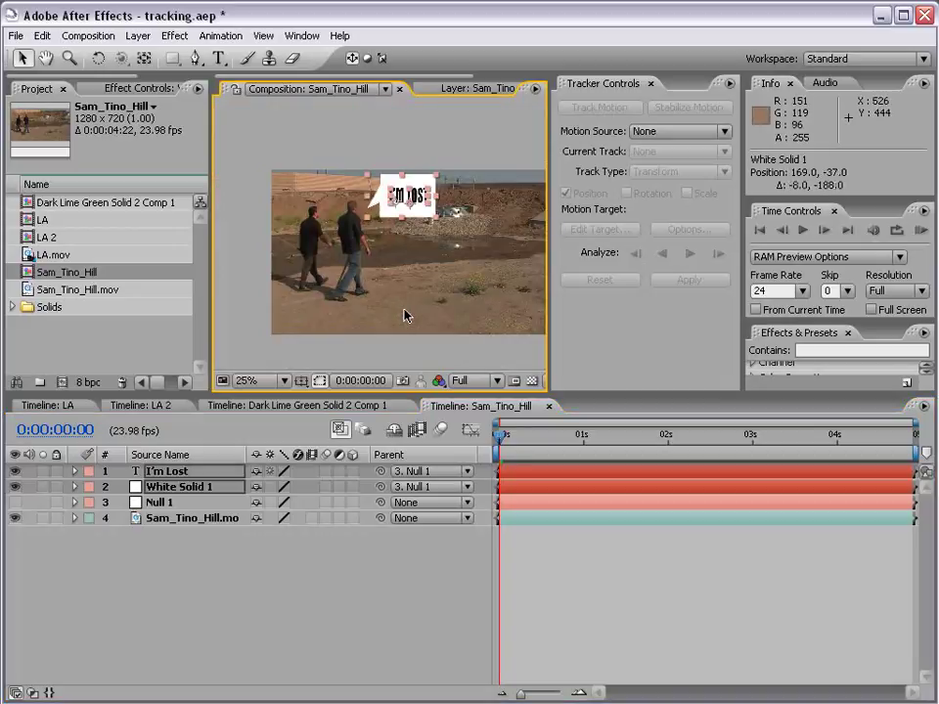
{"action": "left_click", "coordinate": [533, 554]}
- Preview the speech bubble's tracked motion and hide the mask outline of White Solid 1 in the composition view
{"action": "key", "text": "KP_0"}
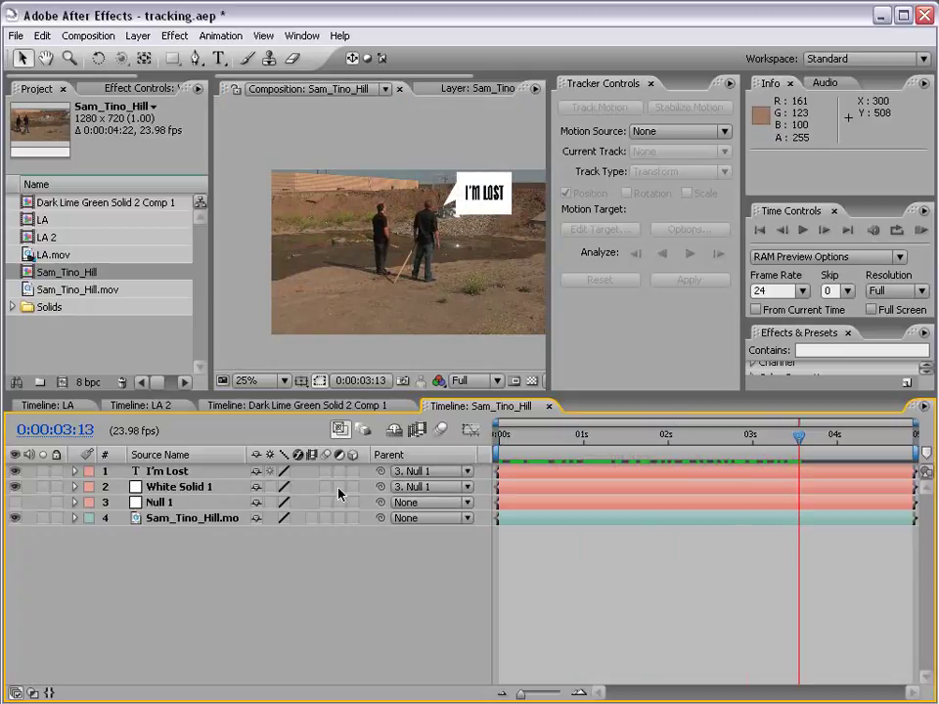
{"action": "scroll", "coordinate": [271, 366], "scroll_direction": "up", "scroll_amount": 2}
{"action": "left_click", "coordinate": [174, 487]}
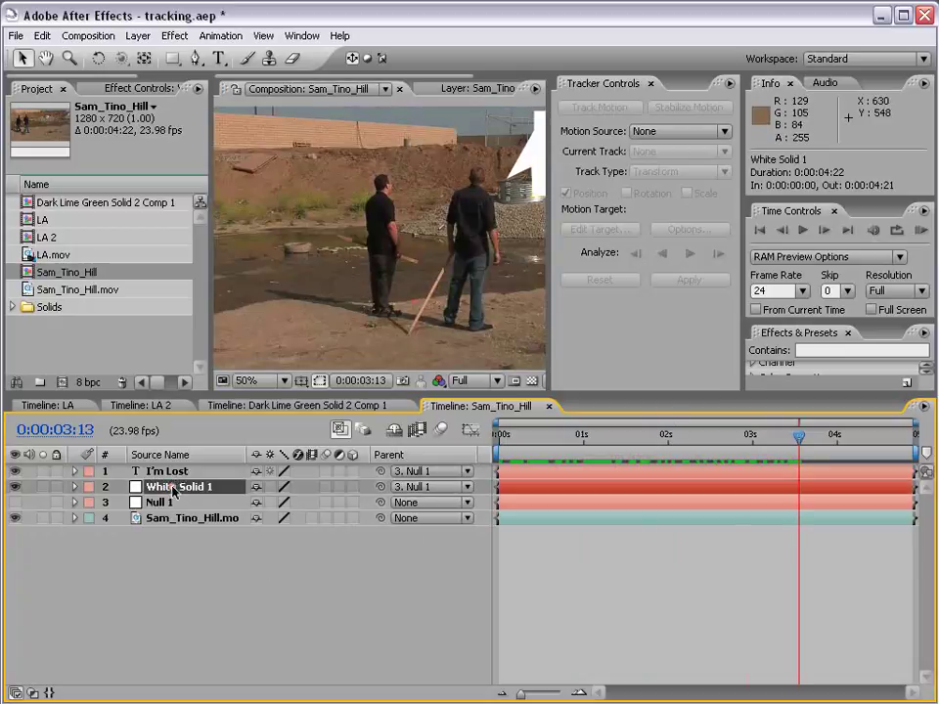
{"action": "key", "text": "h"}
{"action": "left_click_drag", "start_coordinate": [384, 93], "coordinate": [225, 127]}
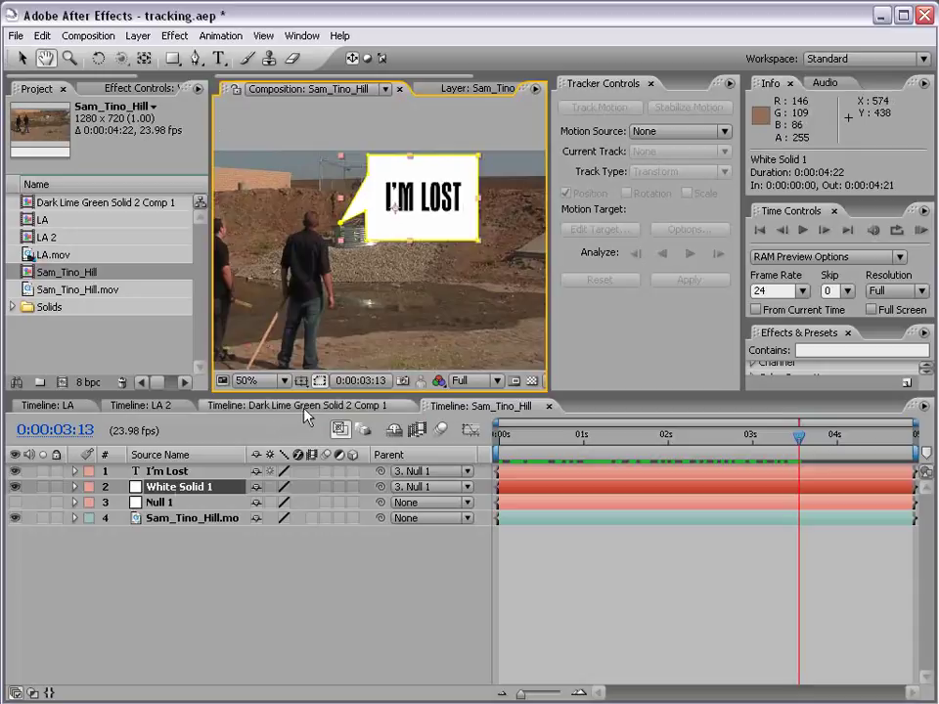
{"action": "key", "text": "v"}
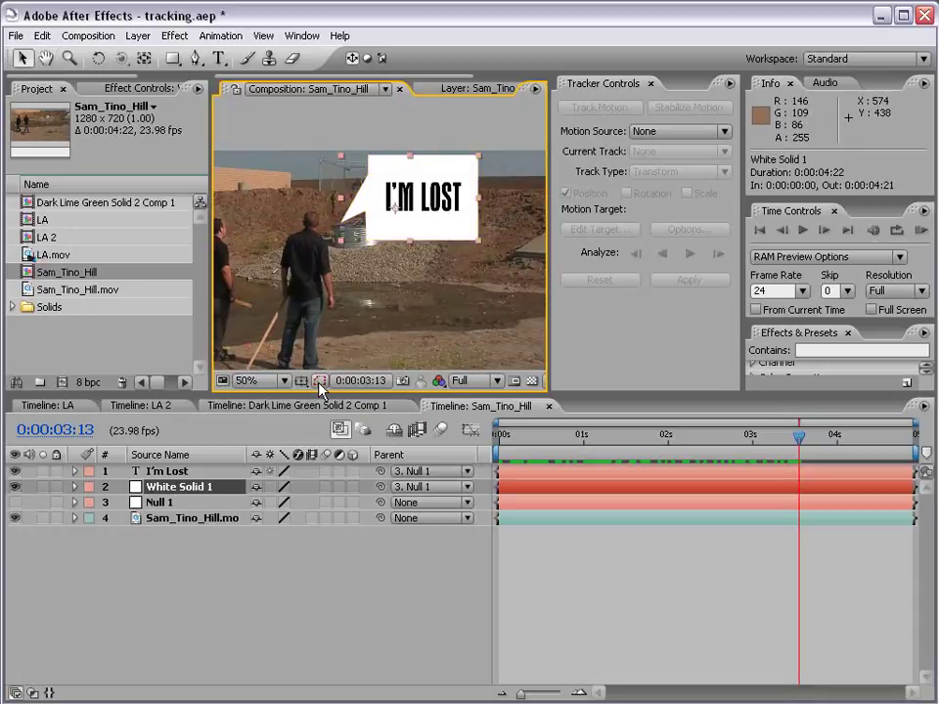
{"action": "left_click", "coordinate": [320, 381]}
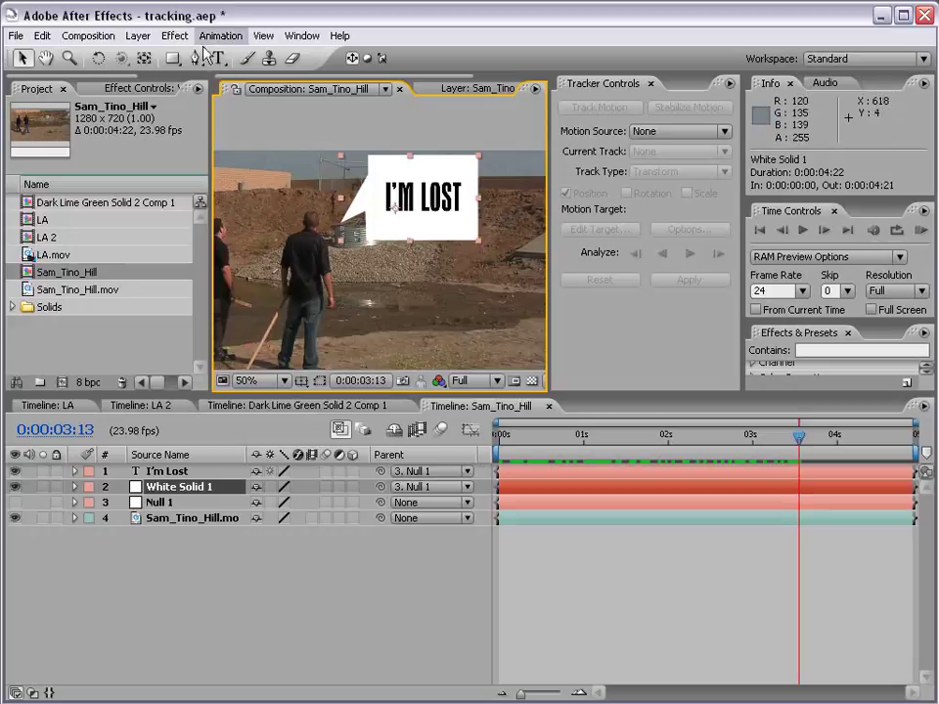
- Apply a Drop Shadow effect to White Solid 1 with distance 14.0 and softness 21.0
{"action": "left_click", "coordinate": [174, 35]}
{"action": "mouse_move", "coordinate": [210, 470]}
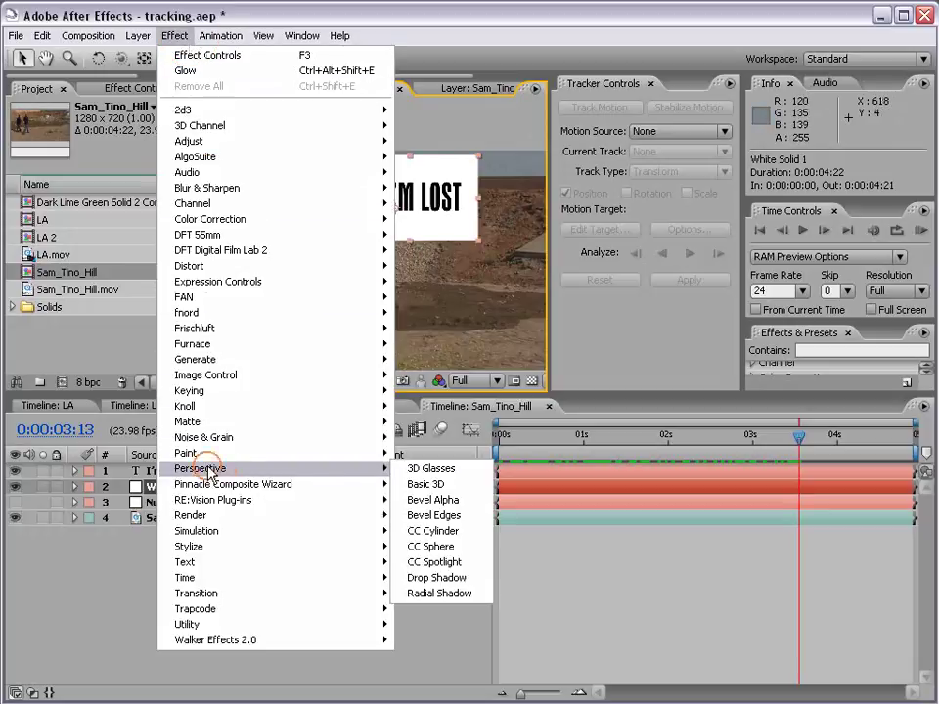
{"action": "left_click", "coordinate": [459, 577]}
{"action": "left_click_drag", "start_coordinate": [100, 236], "coordinate": [132, 252]}
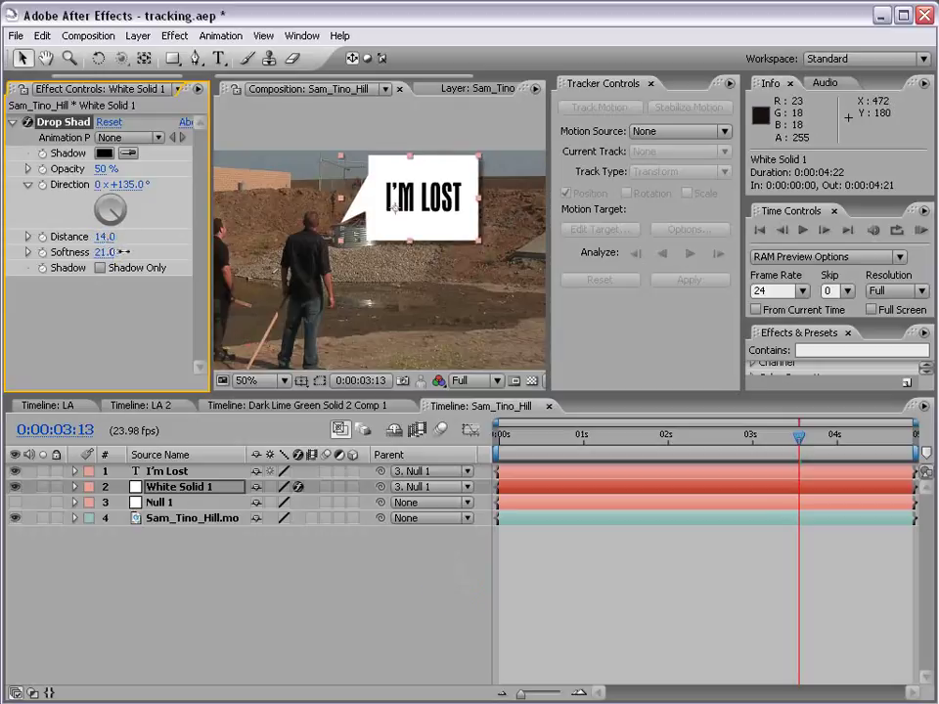
{"action": "left_click", "coordinate": [598, 552]}
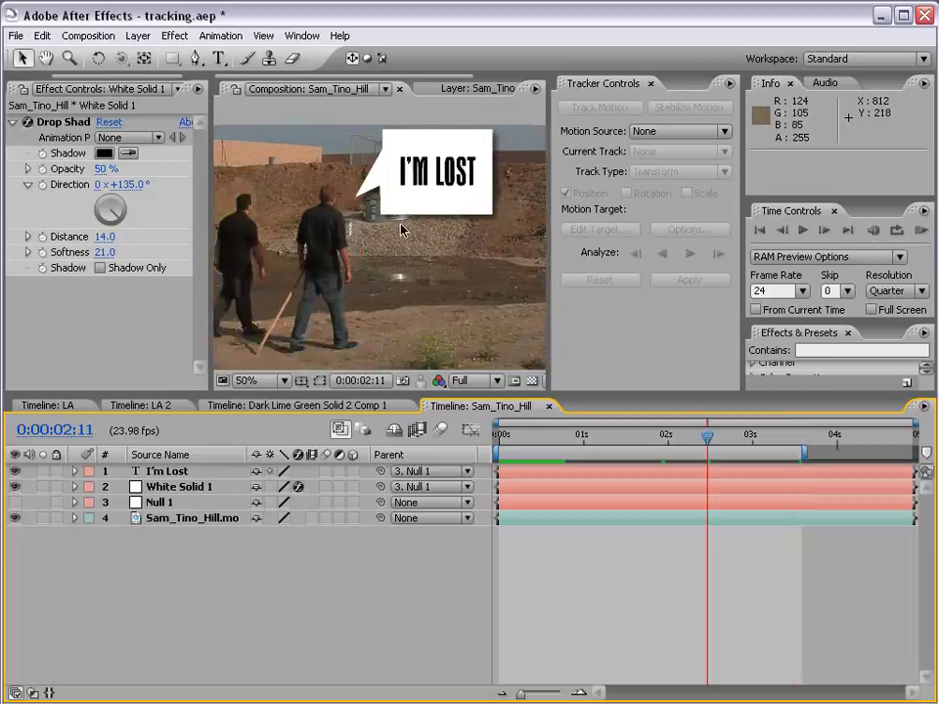
- Create a new black 1280 x 720 solid layer in the Sam_Tino_Hill composition
{"action": "scroll", "coordinate": [364, 266], "scroll_direction": "down", "scroll_amount": 1}
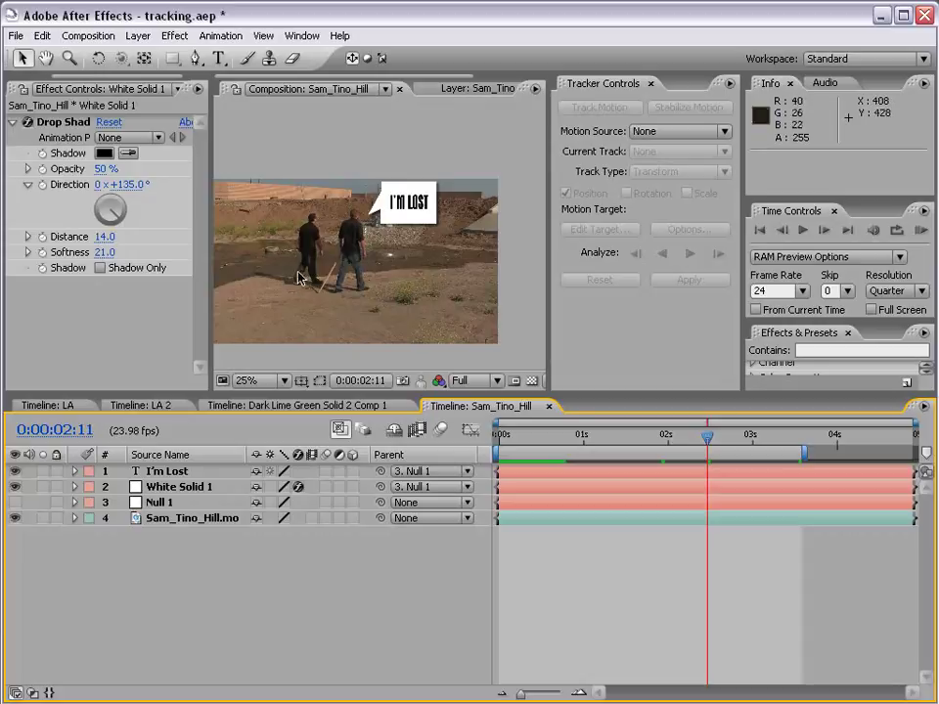
{"action": "key", "text": "h"}
{"action": "left_click_drag", "start_coordinate": [325, 279], "coordinate": [345, 263]}
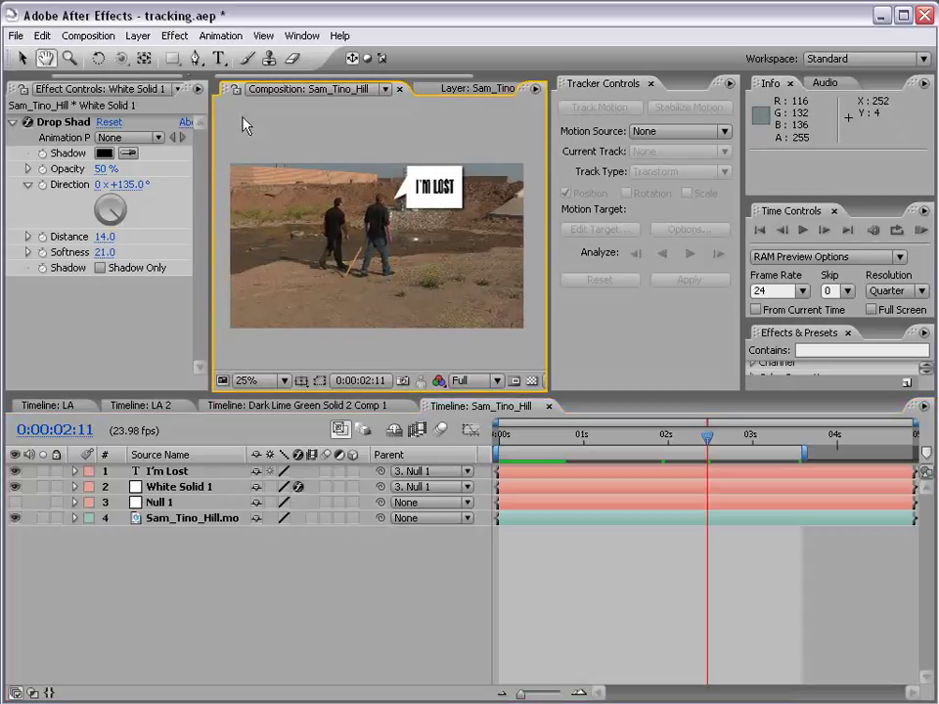
{"action": "left_click", "coordinate": [138, 36]}
{"action": "mouse_move", "coordinate": [146, 55]}
{"action": "left_click", "coordinate": [395, 71]}
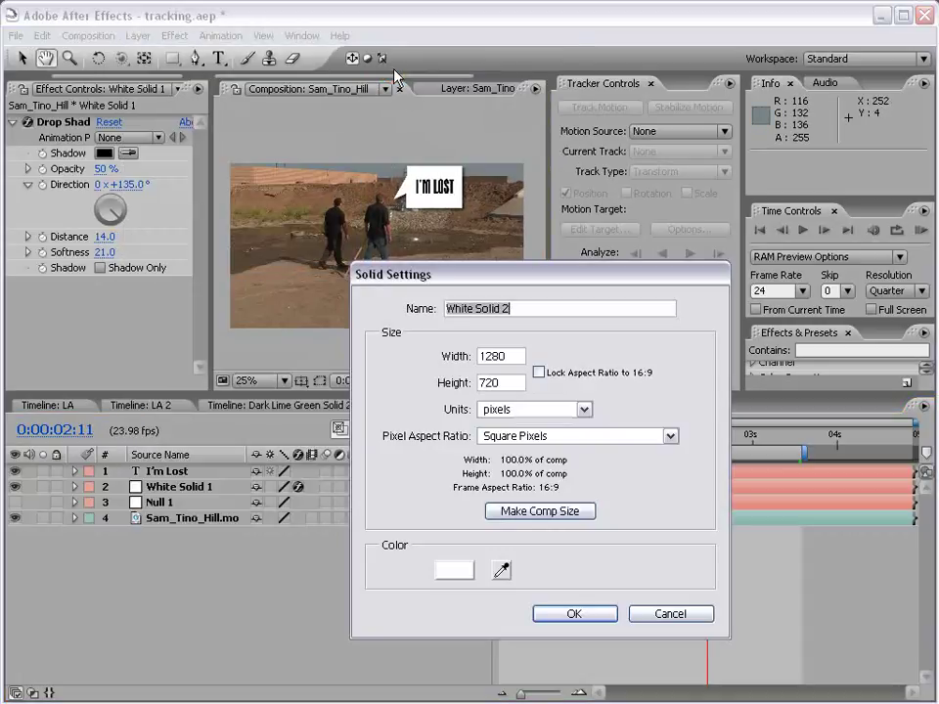
{"action": "left_click", "coordinate": [463, 572]}
{"action": "left_click", "coordinate": [495, 602]}
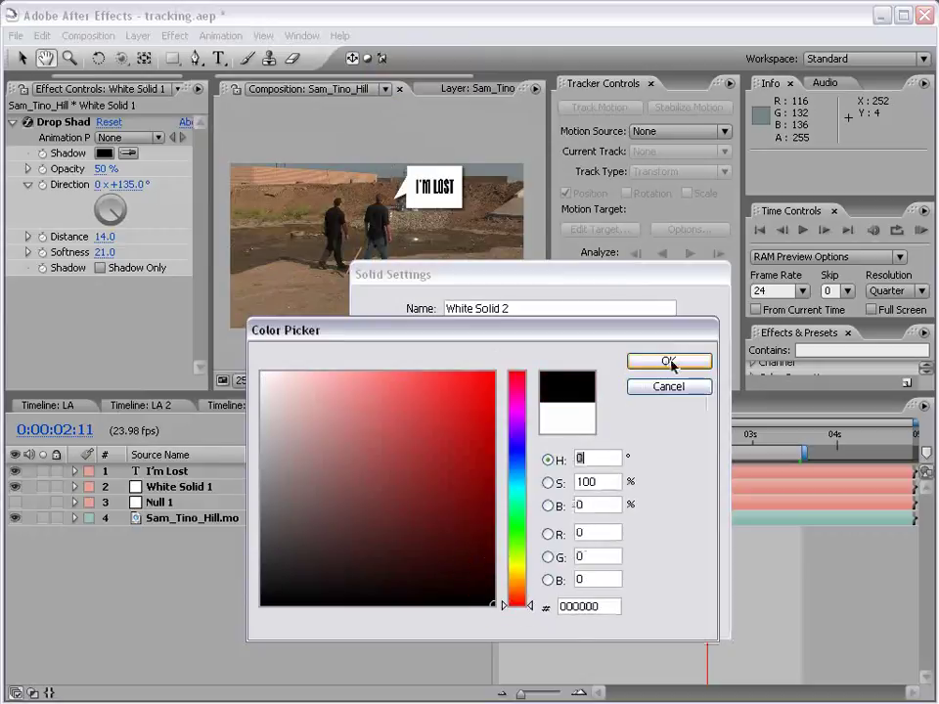
{"action": "left_click", "coordinate": [669, 362]}
{"action": "left_click", "coordinate": [561, 613]}
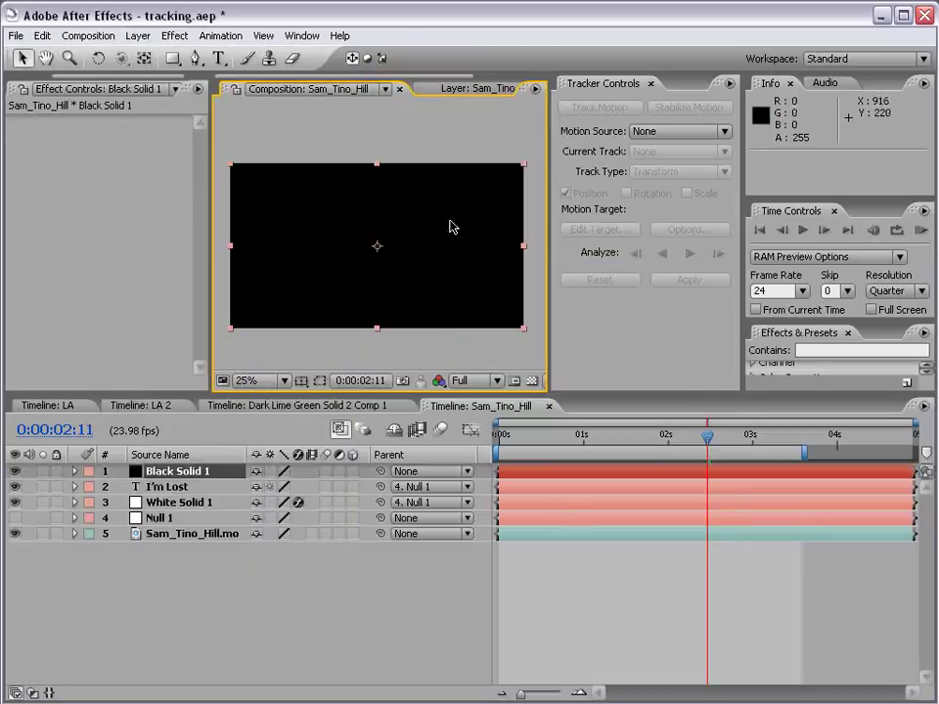
- Apply a Lens Flare effect to Black Solid 1 and move its flare center to 988, 484
{"action": "left_click", "coordinate": [175, 36]}
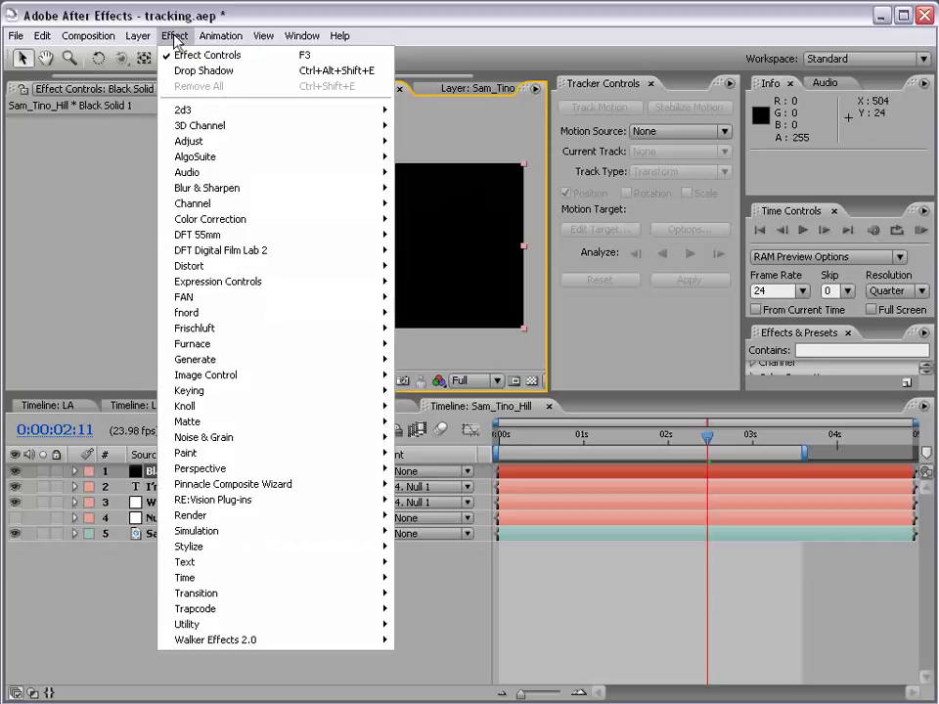
{"action": "mouse_move", "coordinate": [220, 360]}
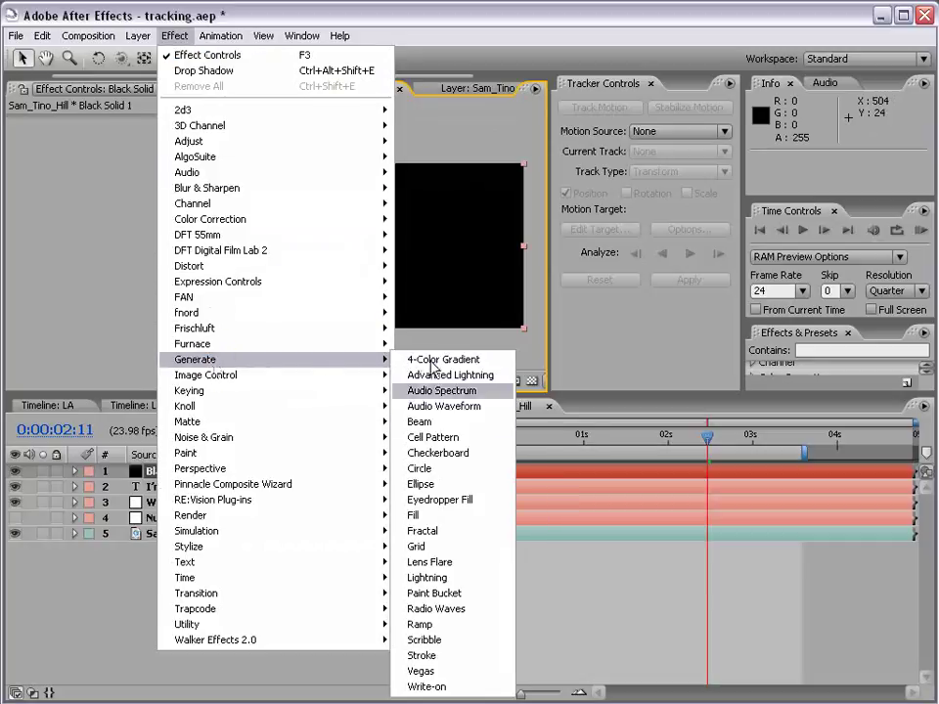
{"action": "left_click", "coordinate": [431, 563]}
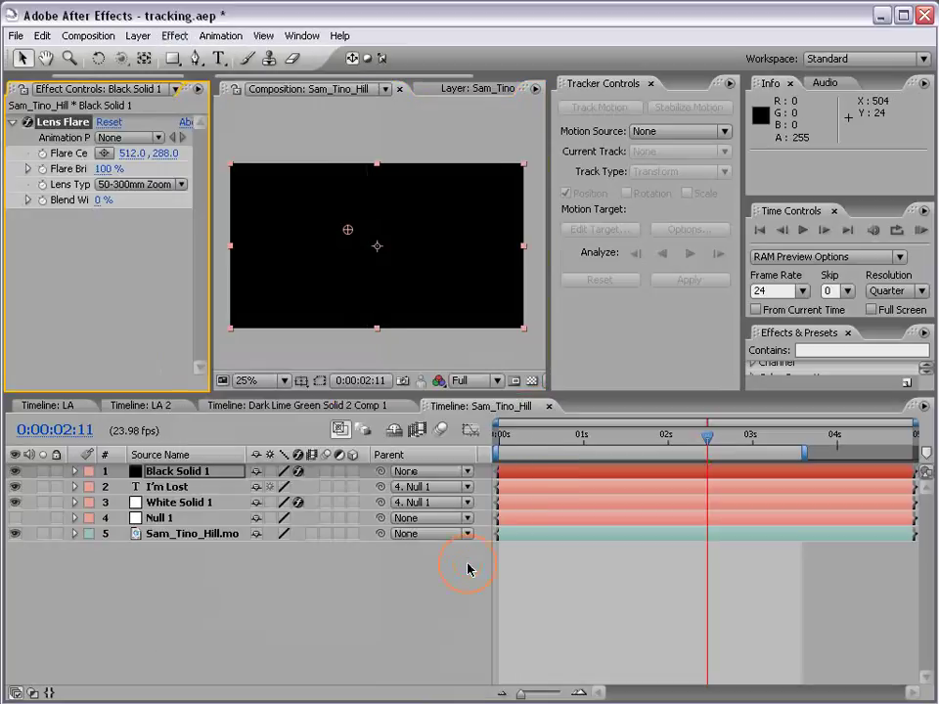
{"action": "left_click_drag", "start_coordinate": [351, 233], "coordinate": [457, 275]}
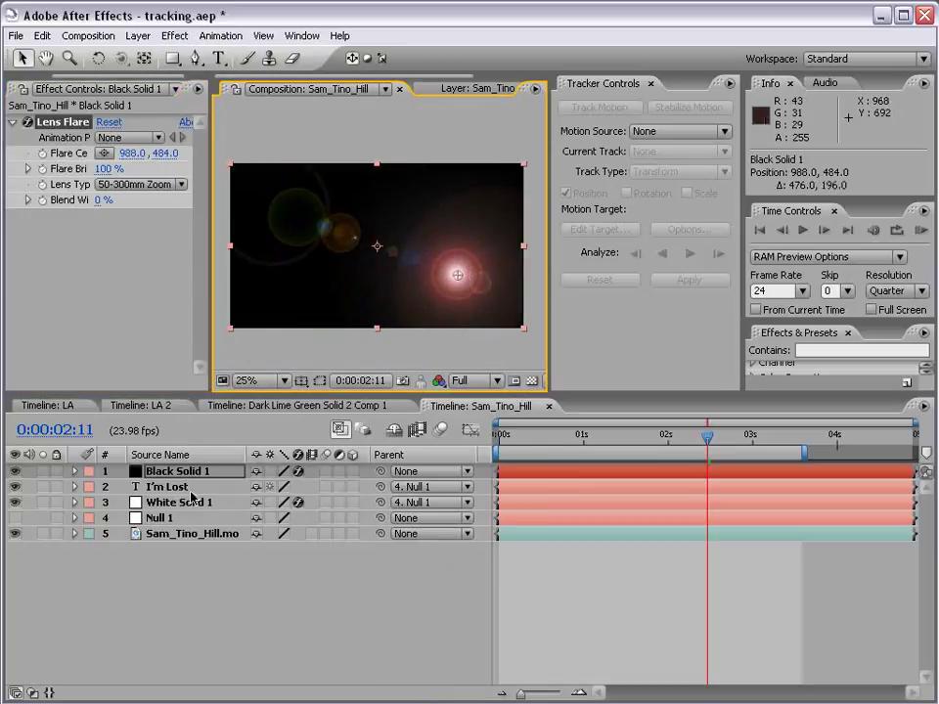
- Set Black Solid 1's blending mode to Screen and move the flare center to the man's head at 676, 172
{"action": "key", "text": "F4"}
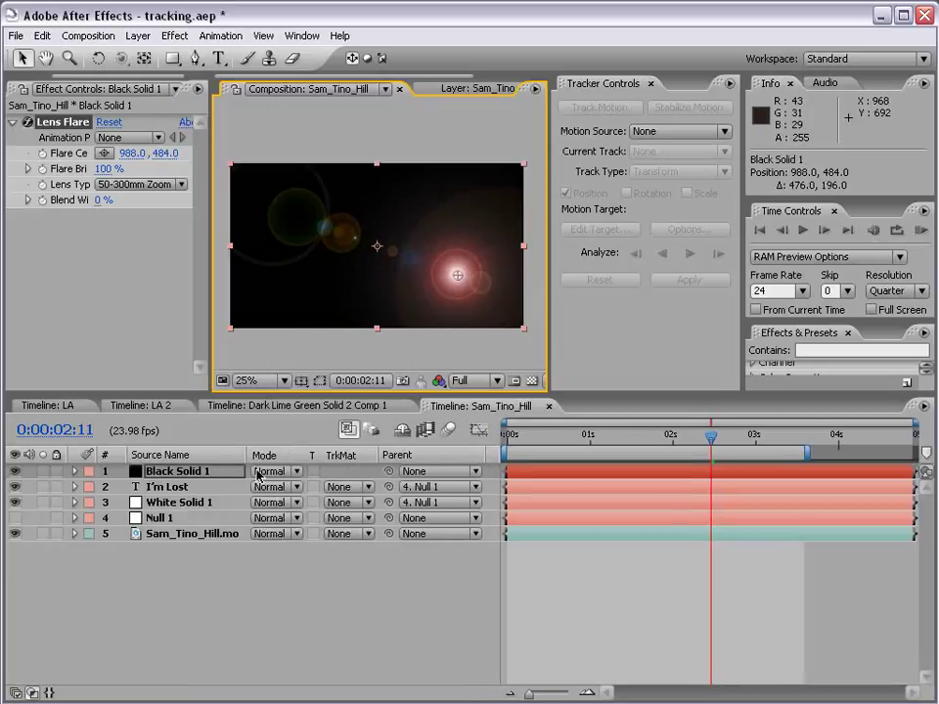
{"action": "left_click", "coordinate": [261, 472]}
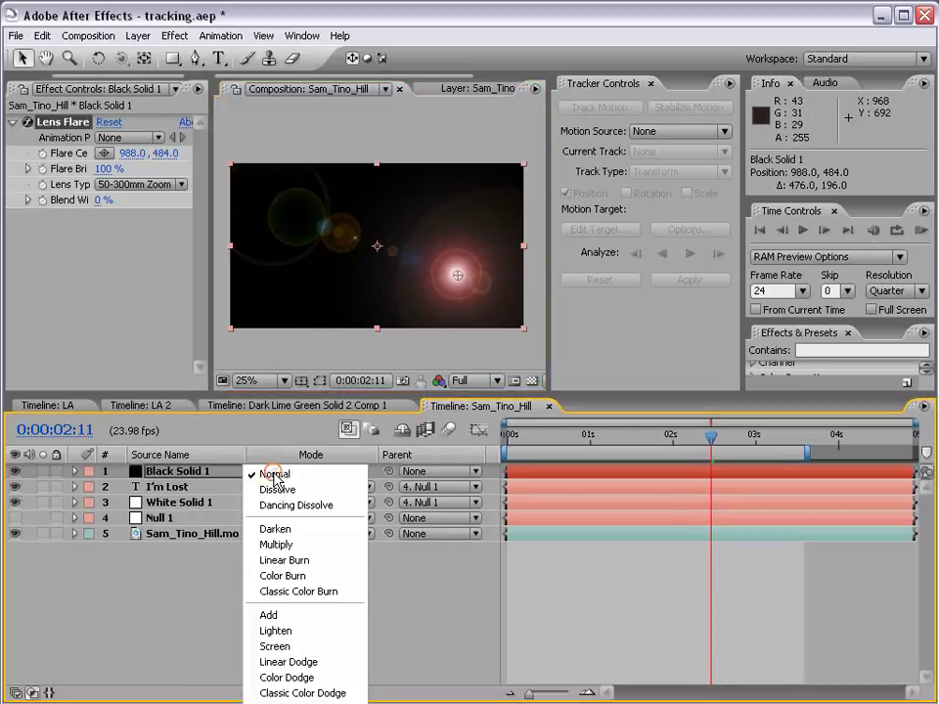
{"action": "left_click", "coordinate": [272, 648]}
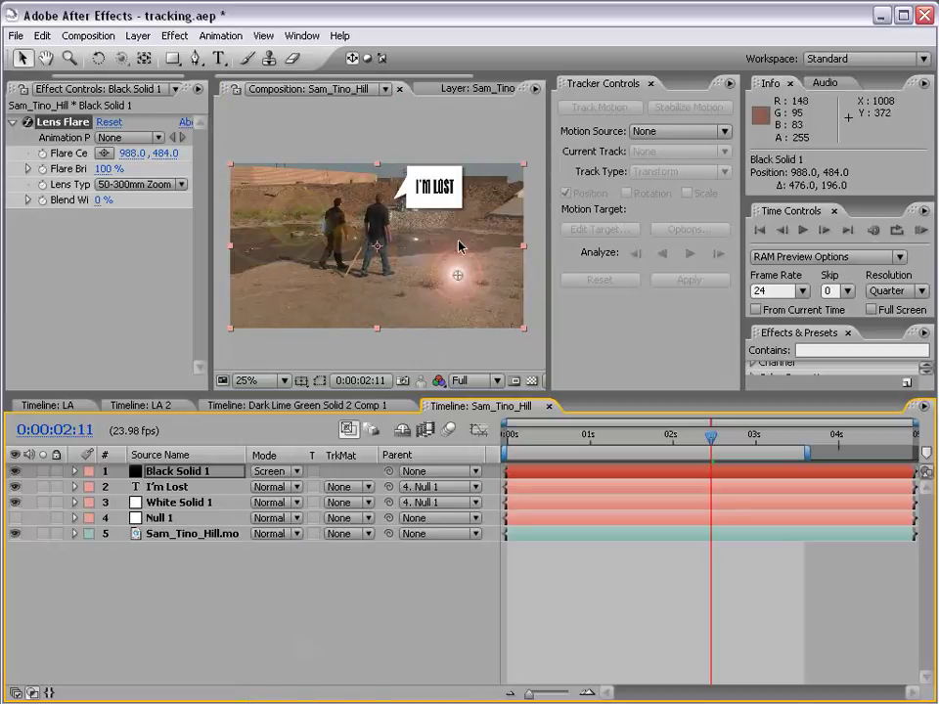
{"action": "left_click_drag", "start_coordinate": [457, 275], "coordinate": [386, 204]}
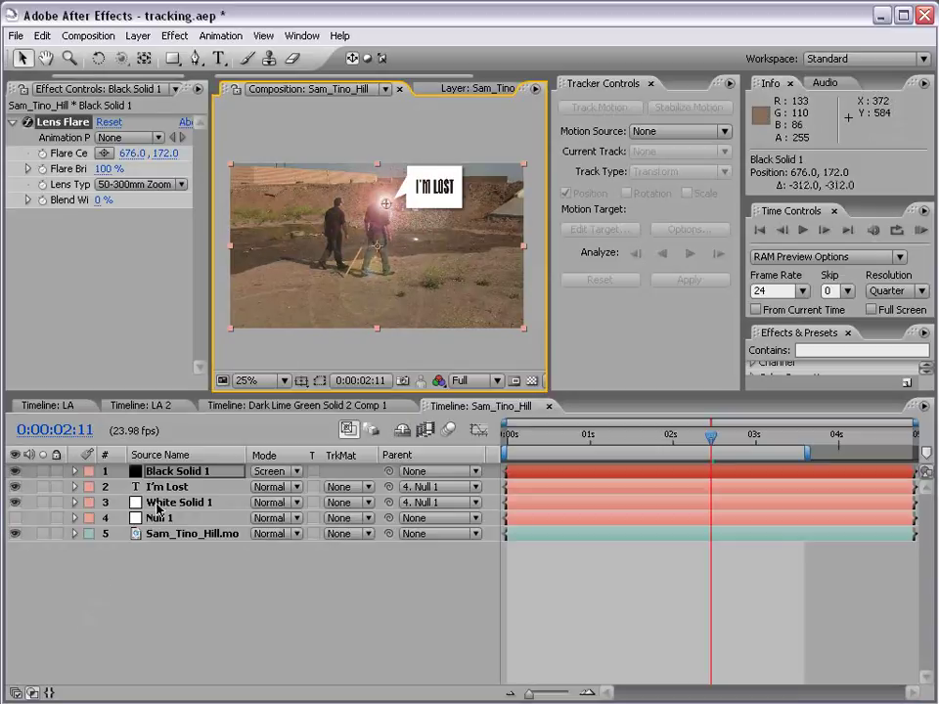
- Hide the I'm Lost text and White Solid 1 layers
{"action": "left_click", "coordinate": [156, 504]}
{"action": "left_click", "coordinate": [104, 487]}
{"action": "left_click_drag", "start_coordinate": [14, 502], "coordinate": [15, 486]}
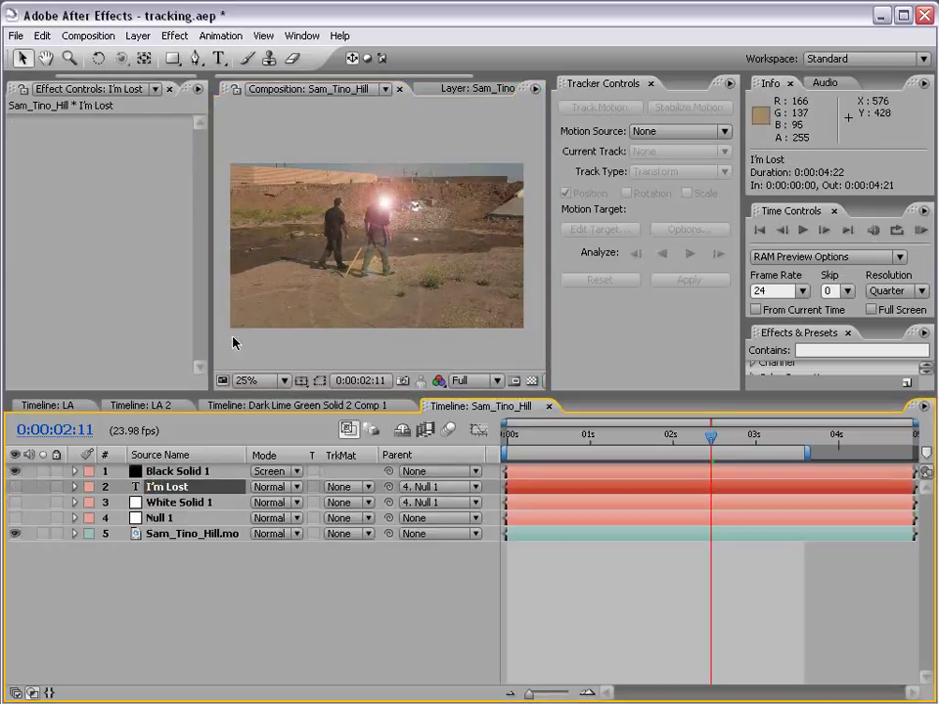
- Fine-tune Black Solid 1's flare center over the man's head to 662, 166
{"action": "scroll", "coordinate": [297, 172], "scroll_direction": "up", "scroll_amount": 2}
{"action": "left_click", "coordinate": [186, 472]}
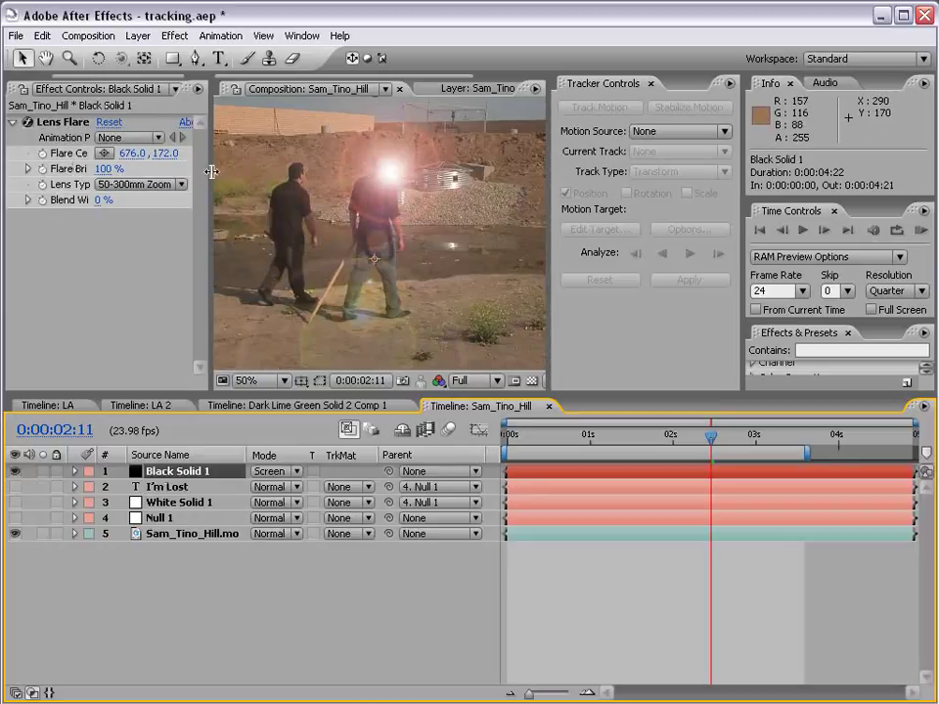
{"action": "left_click_drag", "start_coordinate": [210, 178], "coordinate": [277, 178]}
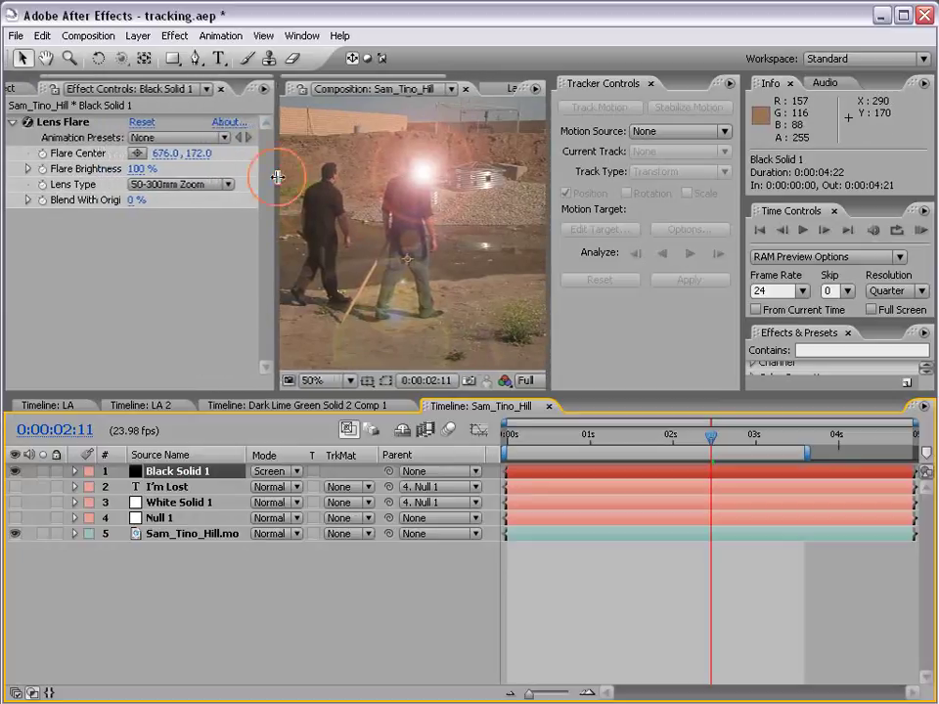
{"action": "left_click", "coordinate": [73, 137]}
{"action": "mouse_move", "coordinate": [426, 174]}
{"action": "left_mouse_down"}
{"action": "mouse_move", "coordinate": [372, 186]}
{"action": "mouse_move", "coordinate": [418, 173]}
{"action": "left_mouse_up"}
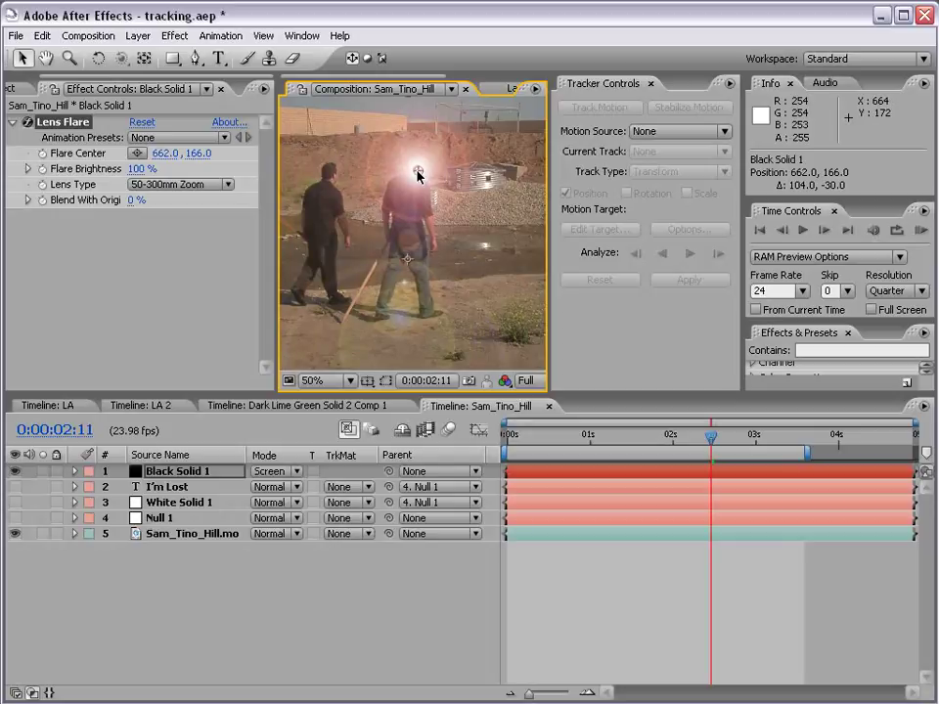
- Reveal Null 1's Position property and Black Solid 1's Lens Flare properties in the timeline, and select Flare Center
{"action": "left_click", "coordinate": [162, 518]}
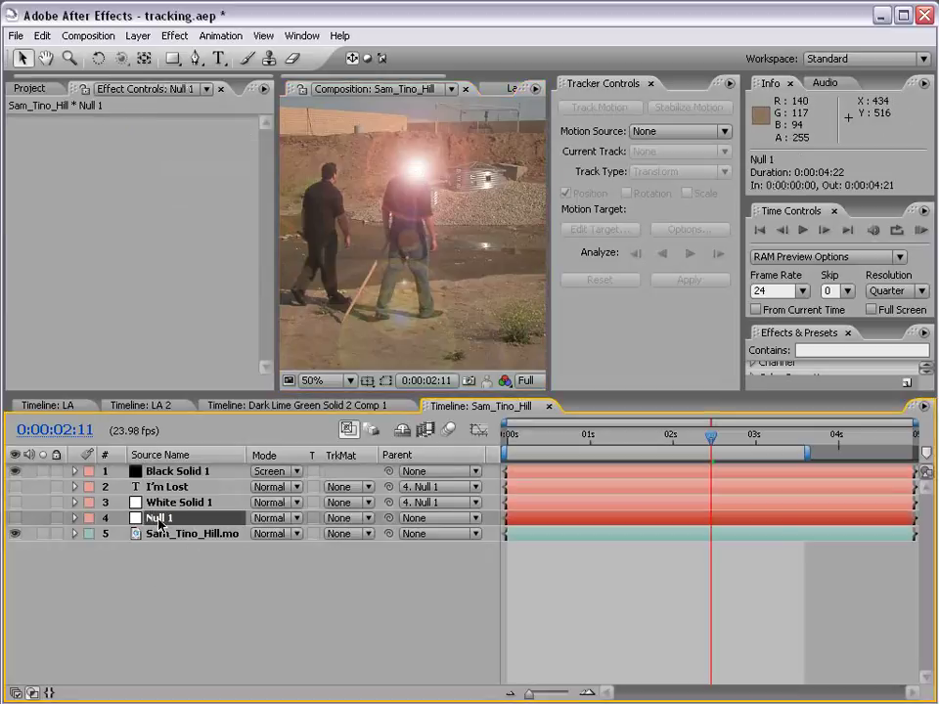
{"action": "key", "text": "p"}
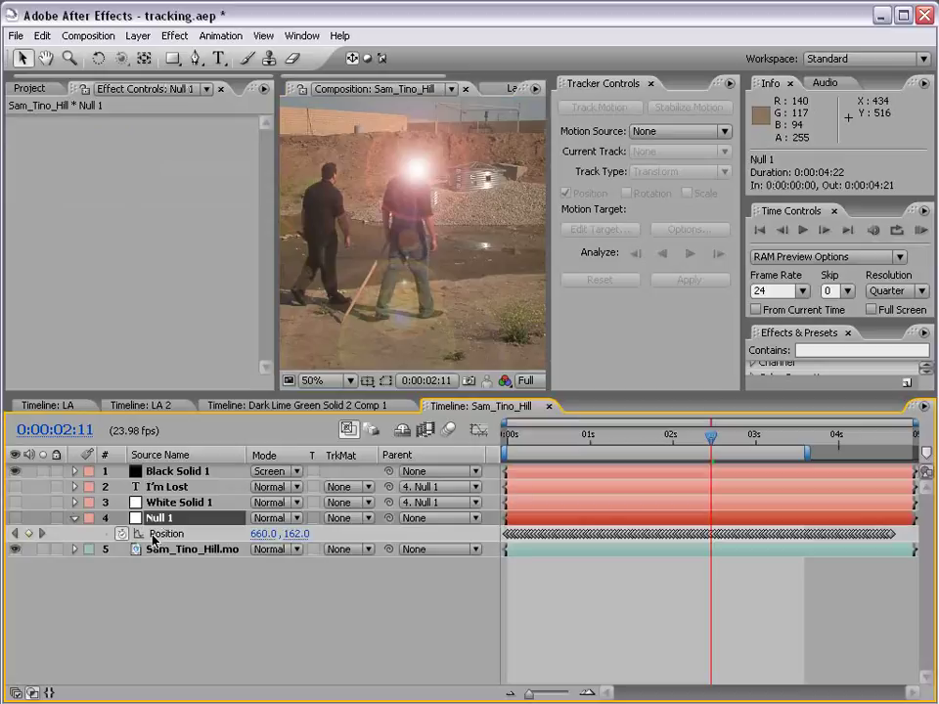
{"action": "left_click", "coordinate": [171, 472]}
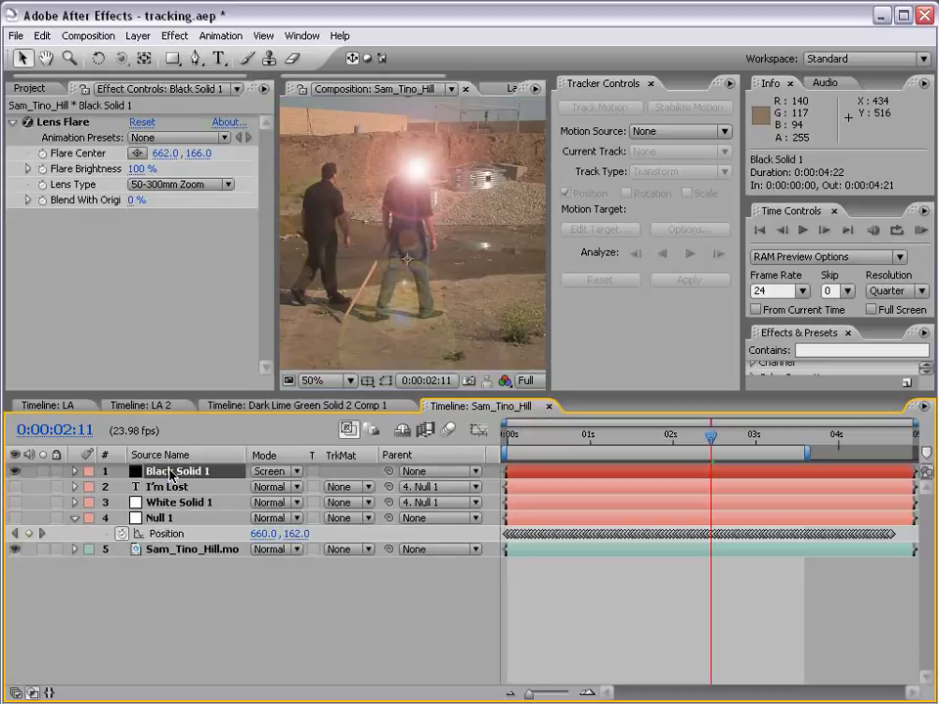
{"action": "left_click", "coordinate": [75, 472]}
{"action": "left_click", "coordinate": [90, 487]}
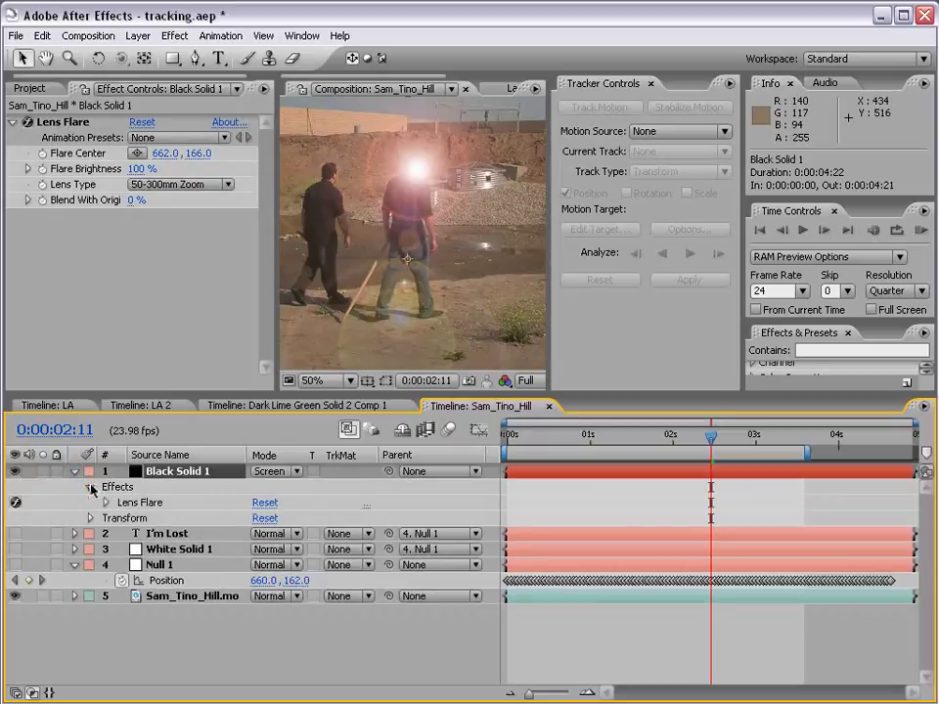
{"action": "left_click", "coordinate": [106, 503]}
{"action": "left_click_drag", "start_coordinate": [163, 392], "coordinate": [163, 349]}
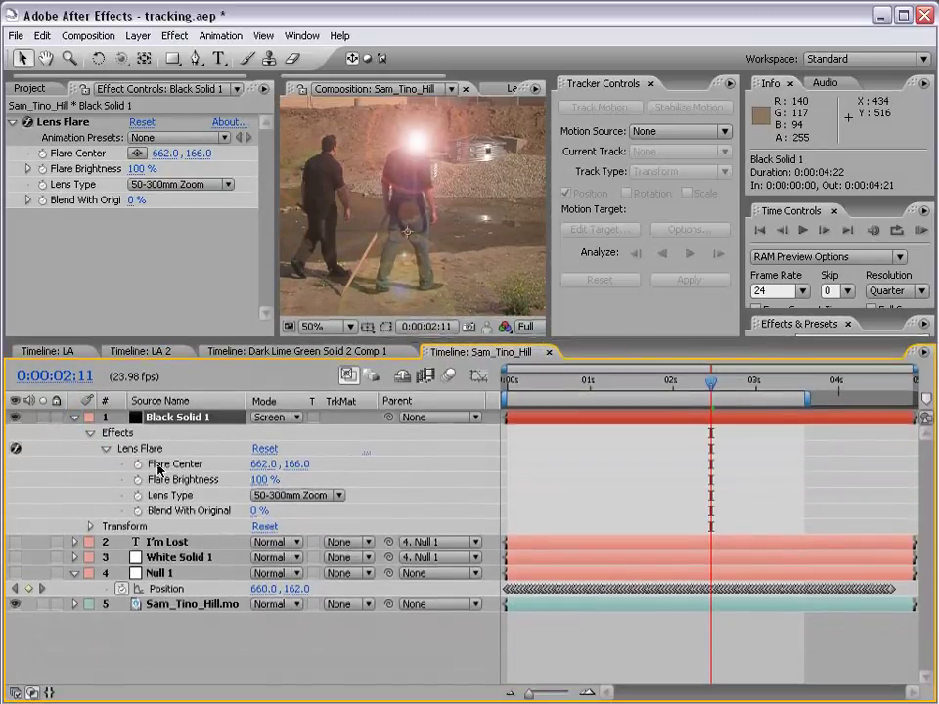
{"action": "left_click", "coordinate": [165, 466]}
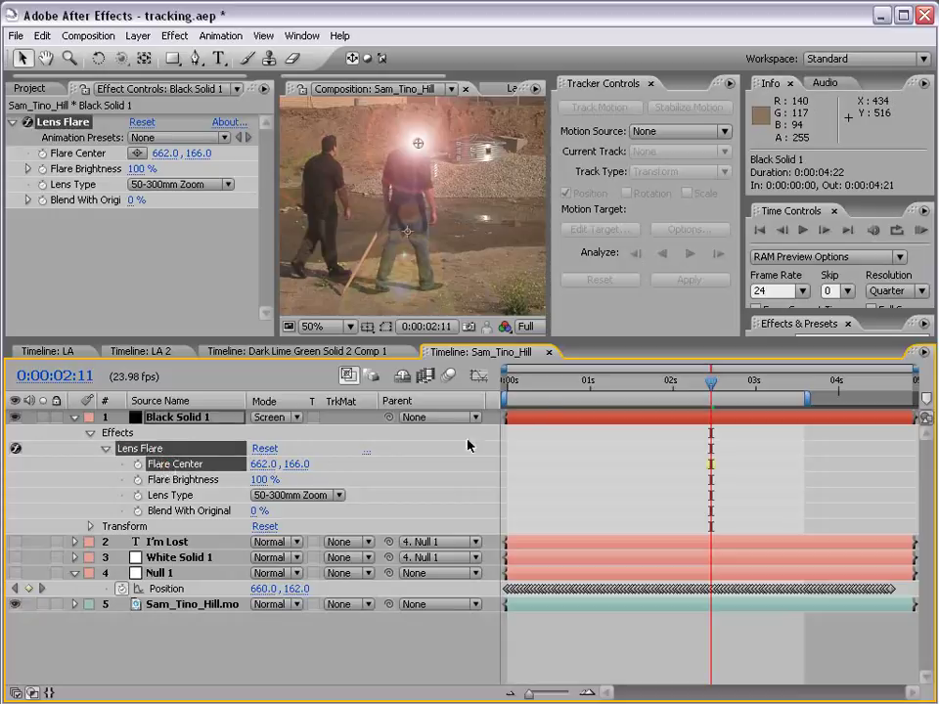
- At the composition's first frame, add an expression to Flare Center that links it to Null 1's Position
{"action": "key", "text": "Home"}
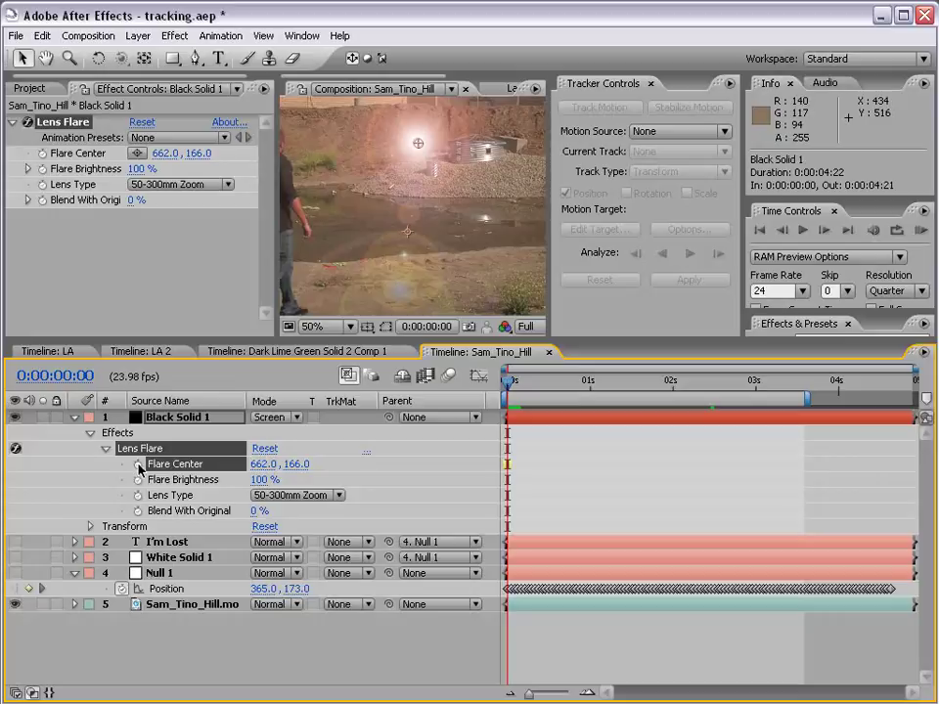
{"action": "key", "text": "F2"}
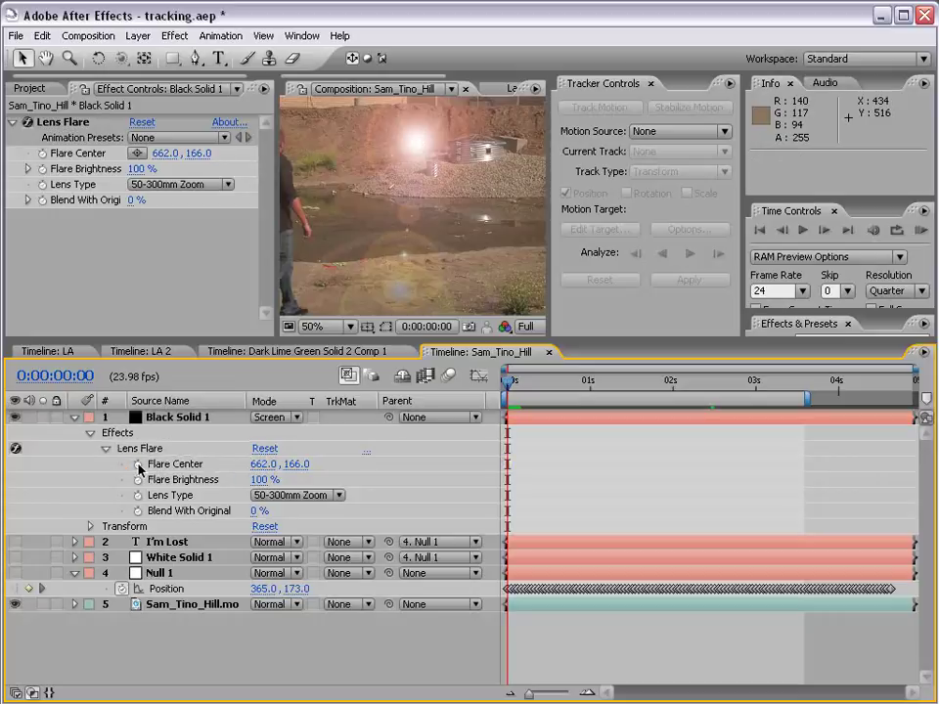
{"action": "left_click", "coordinate": [138, 464], "text": "alt"}
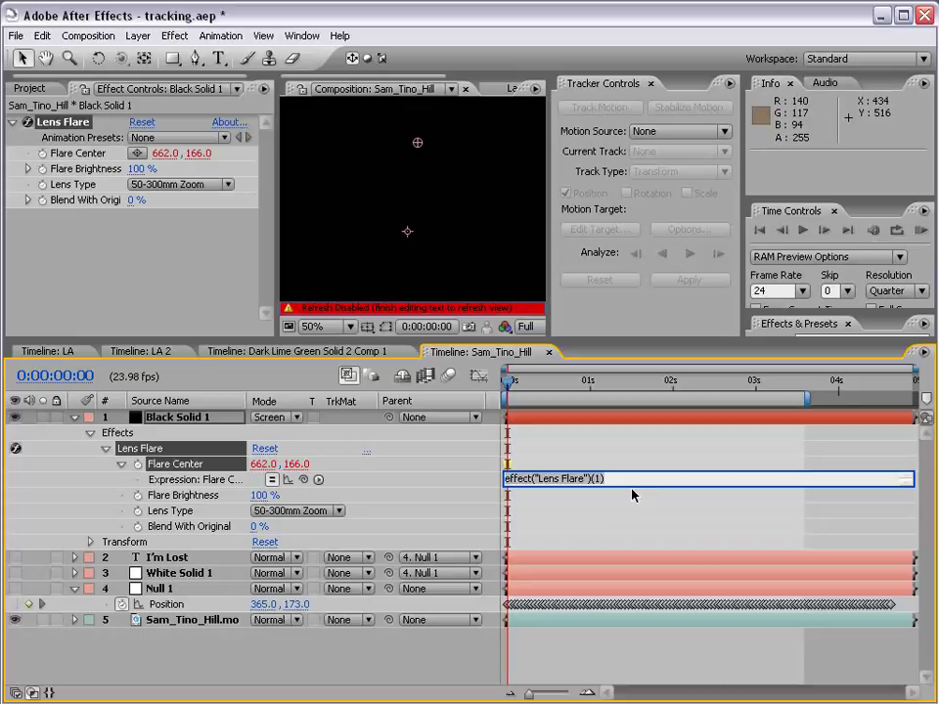
{"action": "left_click_drag", "start_coordinate": [302, 479], "coordinate": [205, 608]}
{"action": "left_click", "coordinate": [275, 683]}
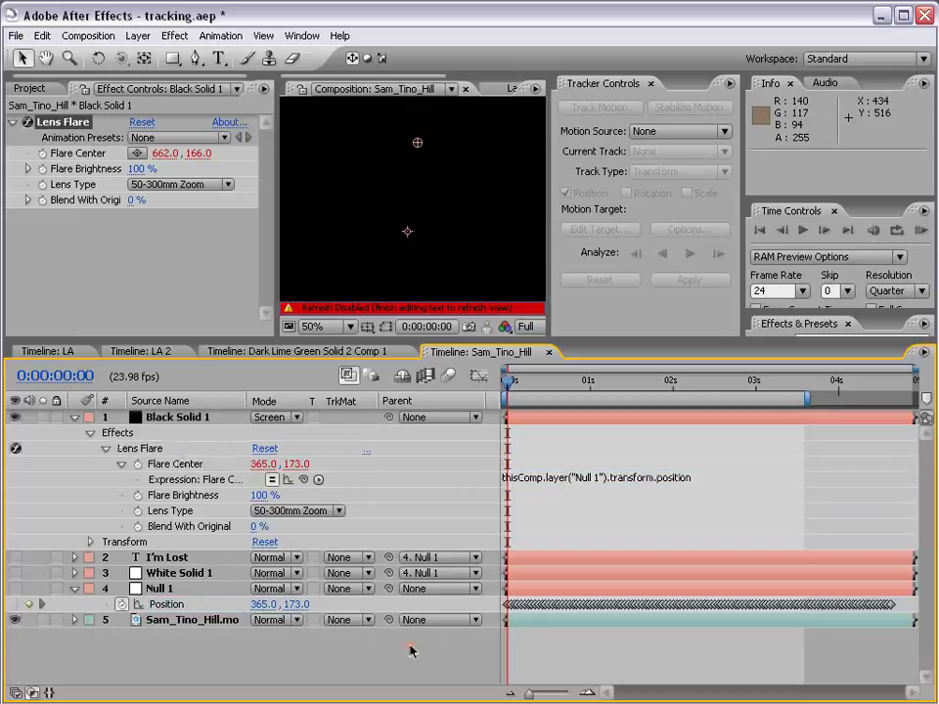
- Scrub through the composition from its first frame to check how the expression-linked flare follows the man's head
{"action": "key", "text": "h"}
{"action": "left_click_drag", "start_coordinate": [397, 176], "coordinate": [409, 209]}
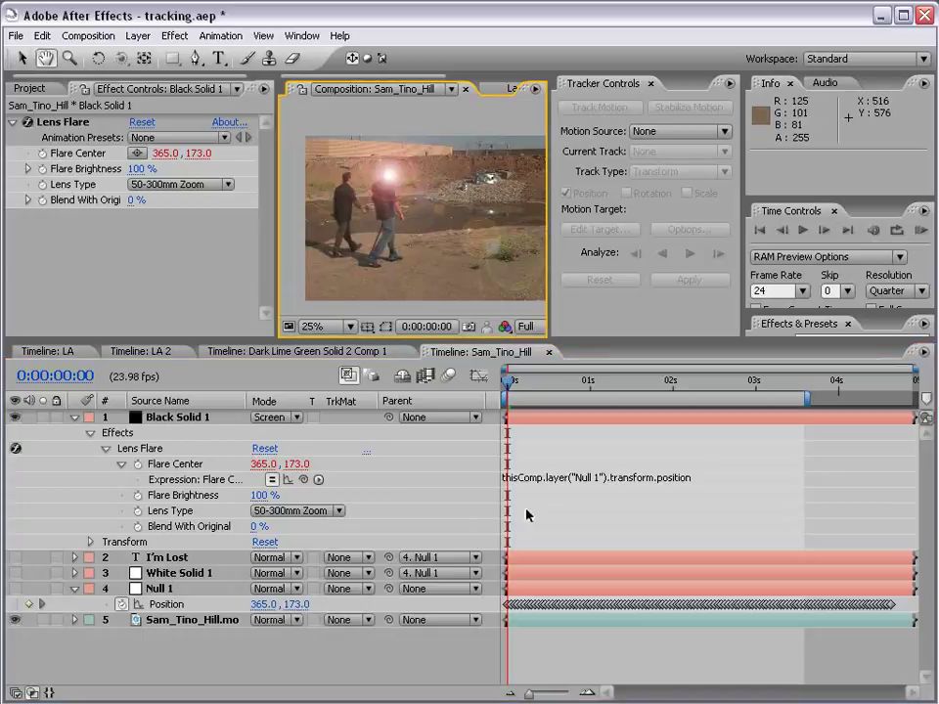
{"action": "left_click", "coordinate": [160, 590]}
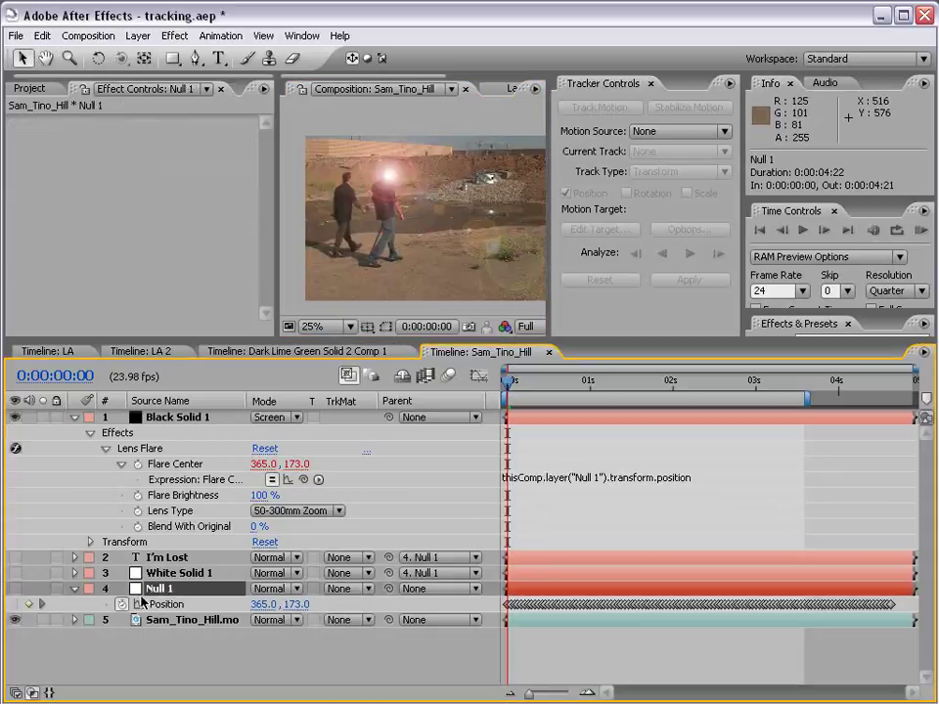
{"action": "left_click", "coordinate": [553, 541]}
{"action": "mouse_move", "coordinate": [508, 382]}
{"action": "left_mouse_down"}
{"action": "mouse_move", "coordinate": [760, 383]}
{"action": "mouse_move", "coordinate": [601, 396]}
{"action": "mouse_move", "coordinate": [504, 387]}
{"action": "mouse_move", "coordinate": [668, 394]}
{"action": "mouse_move", "coordinate": [686, 386]}
{"action": "mouse_move", "coordinate": [541, 384]}
{"action": "mouse_move", "coordinate": [500, 401]}
{"action": "left_mouse_up"}
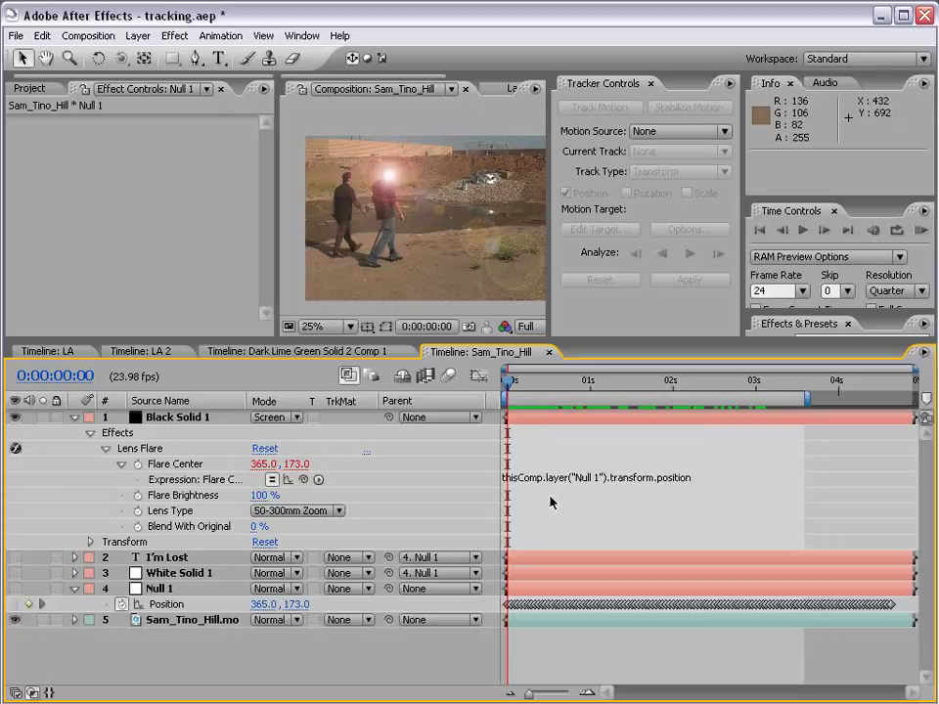
- Remove the Flare Center expression and copy all of Null 1's Position keyframes onto Flare Center, starting at the first frame
{"action": "left_click", "coordinate": [138, 467], "text": "alt"}
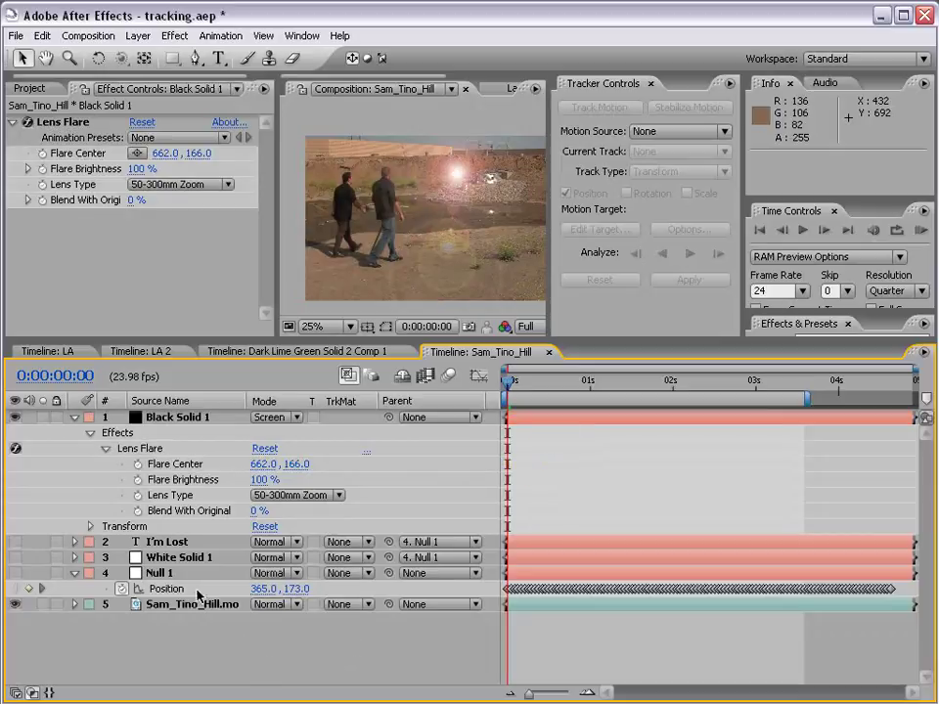
{"action": "left_click", "coordinate": [163, 589]}
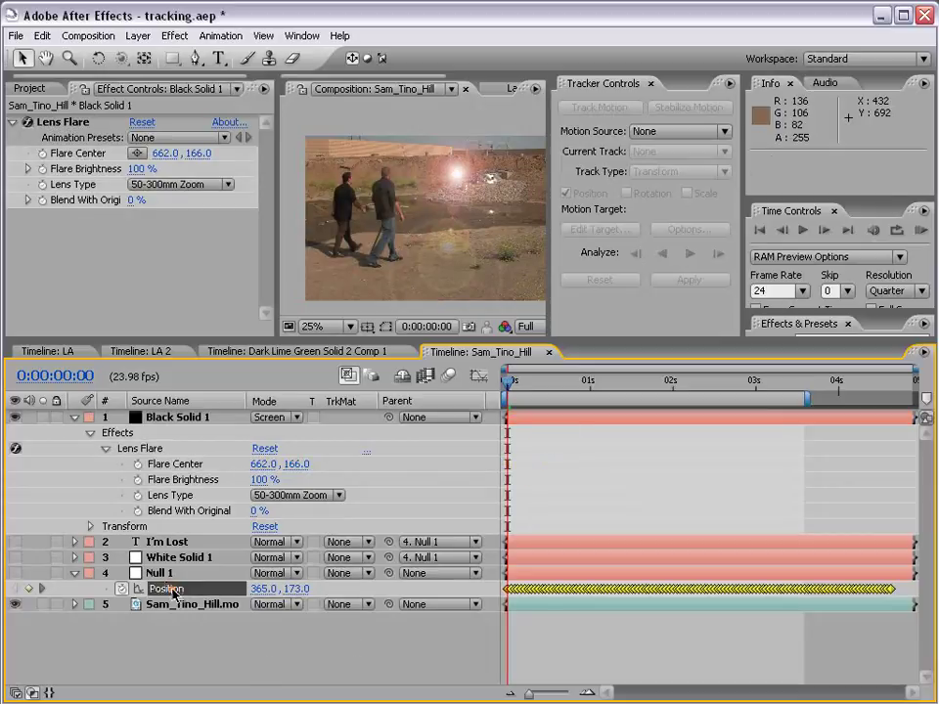
{"action": "left_click", "coordinate": [42, 35]}
{"action": "left_click", "coordinate": [61, 125]}
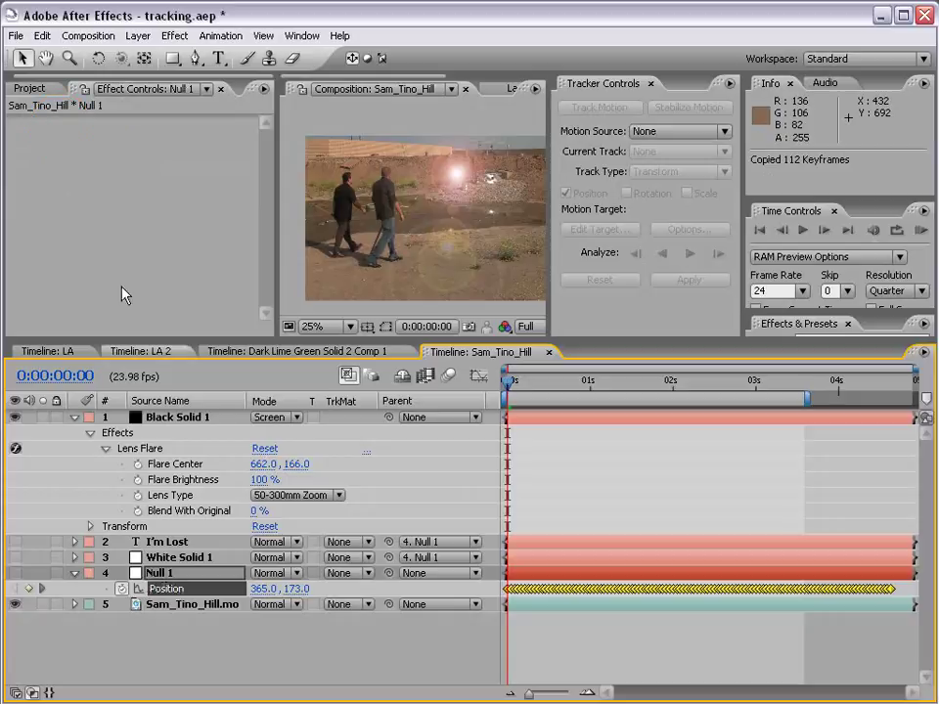
{"action": "left_click", "coordinate": [174, 465]}
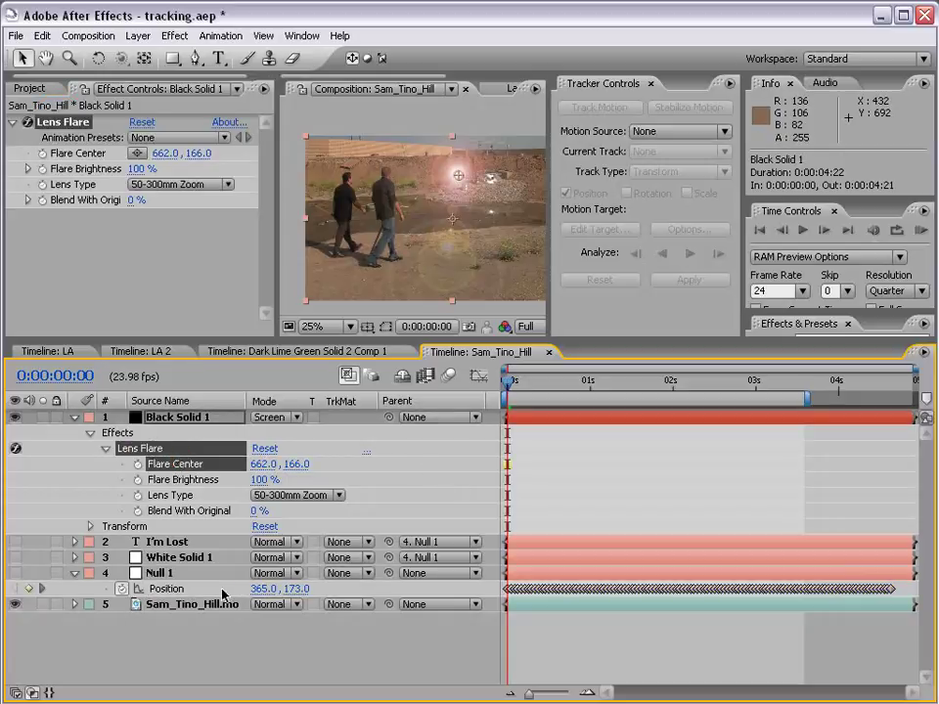
{"action": "left_click", "coordinate": [42, 35]}
{"action": "left_click", "coordinate": [59, 157]}
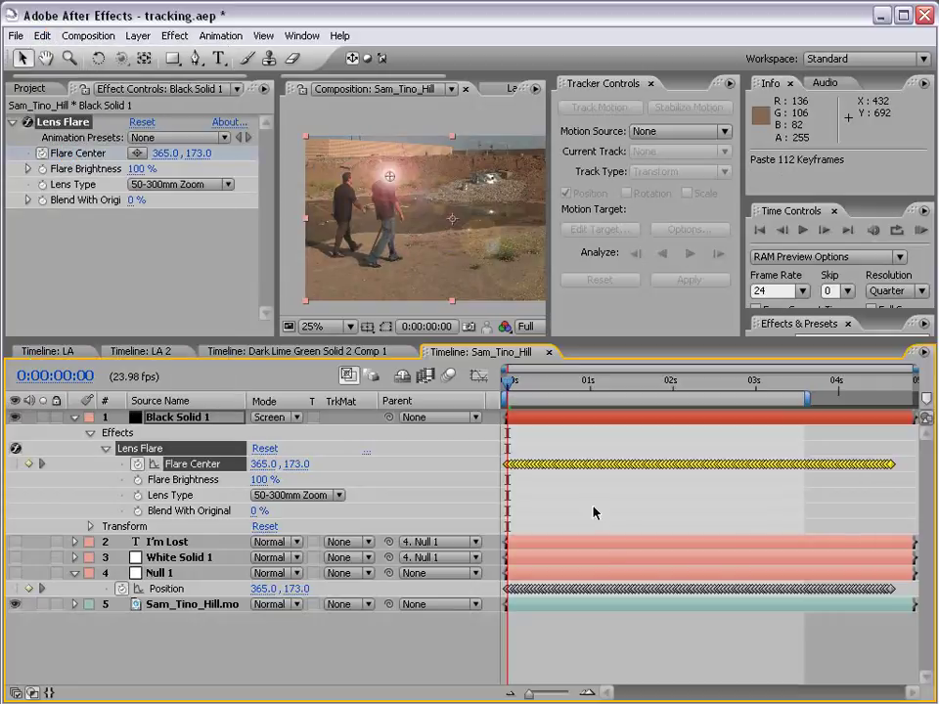
- Play back the keyframed flare, return to the first frame, and inspect the flare over the man's head in an enlarged composition view
{"action": "left_click", "coordinate": [562, 615]}
{"action": "key", "text": "space"}
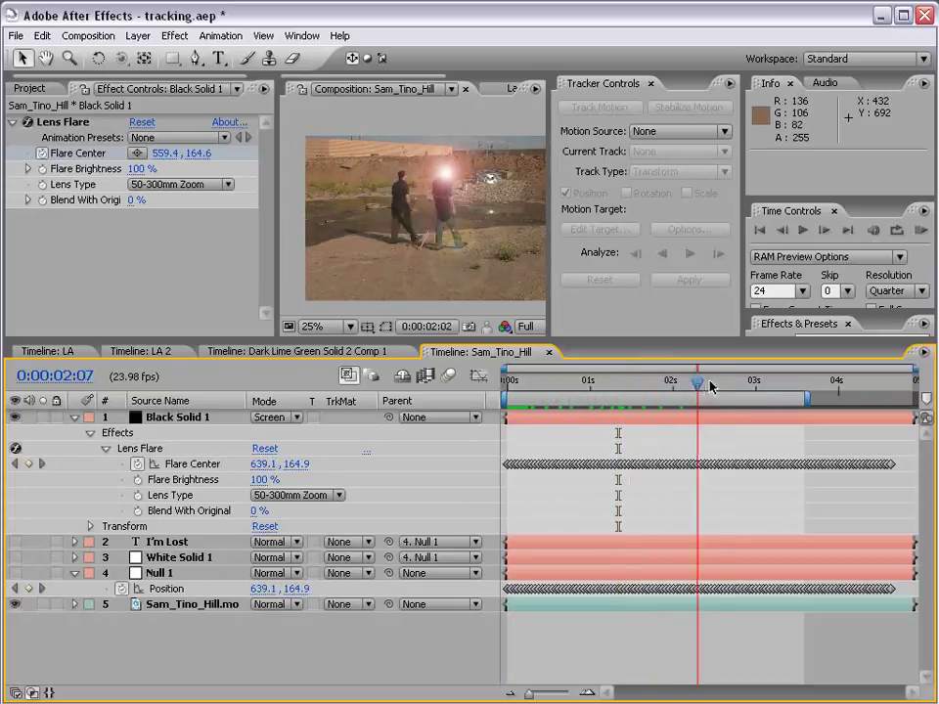
{"action": "left_click", "coordinate": [504, 388]}
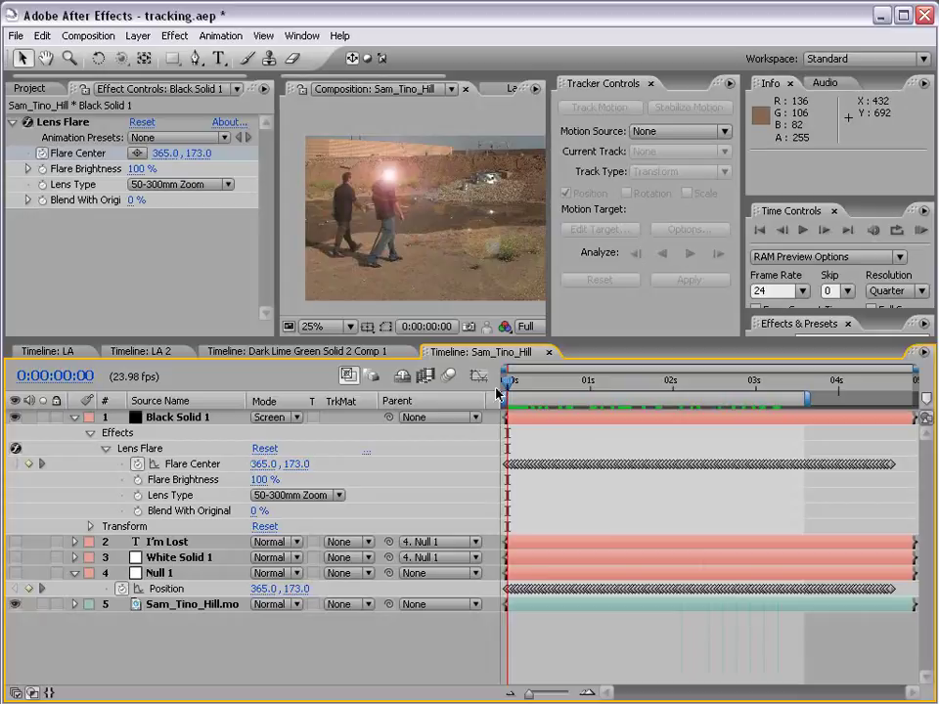
{"action": "key", "text": "grave"}
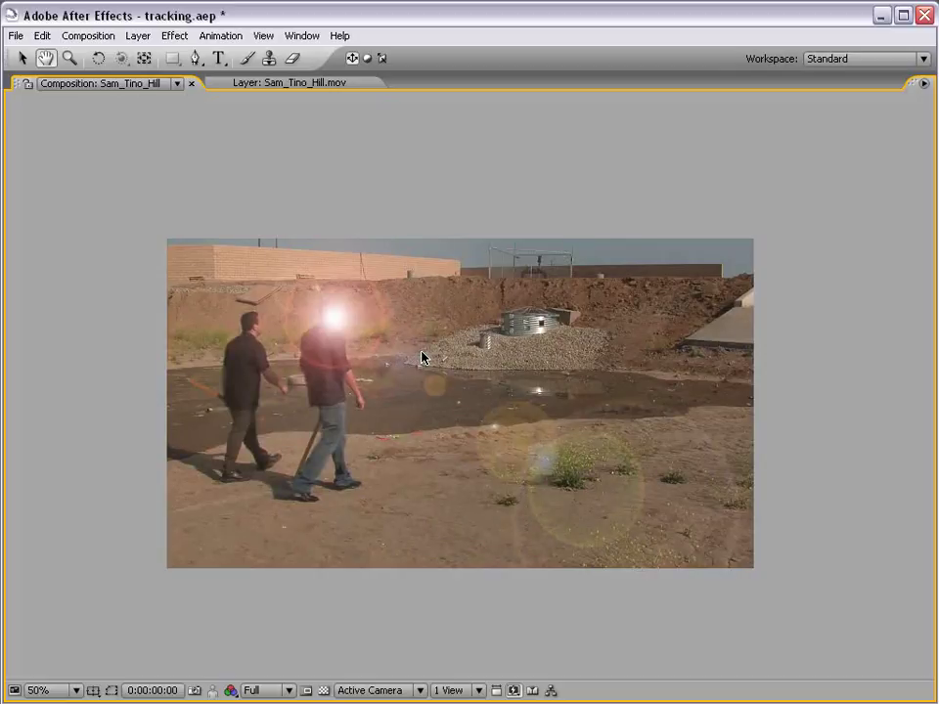
{"action": "key", "text": "grave"}
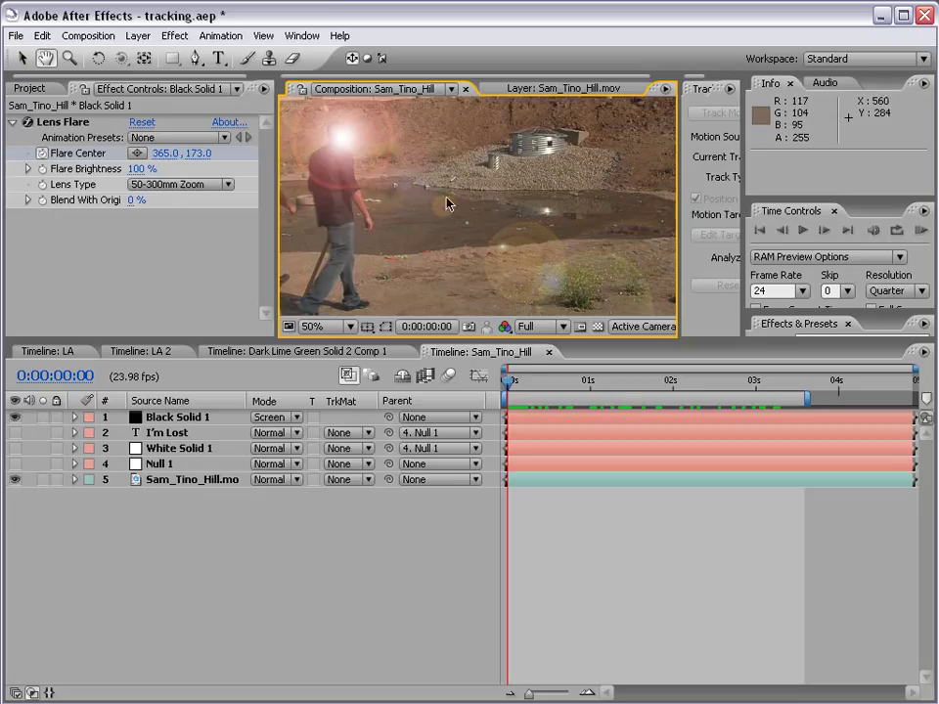